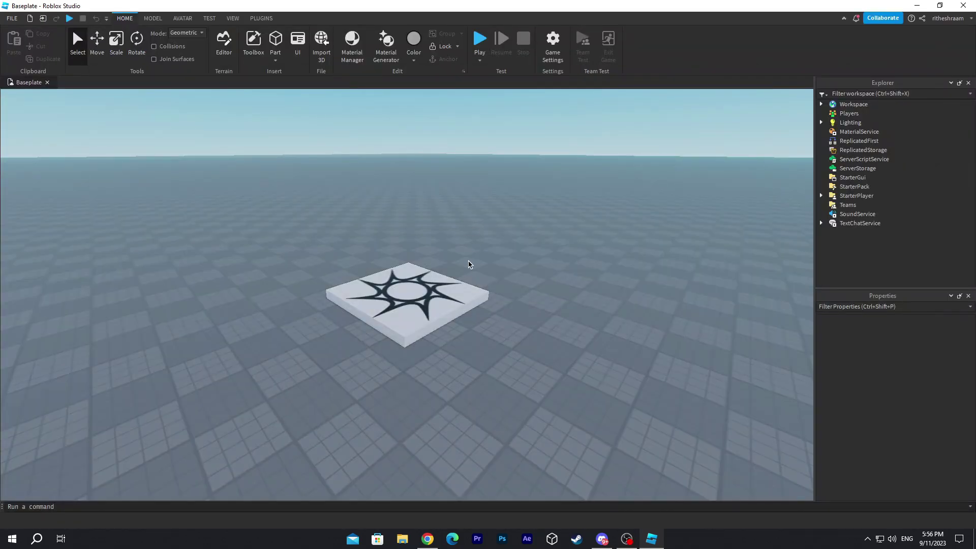
# Step: Delete the spawn location from the baseplate
pyautogui.click(458, 286)
pyautogui.press('Delete')
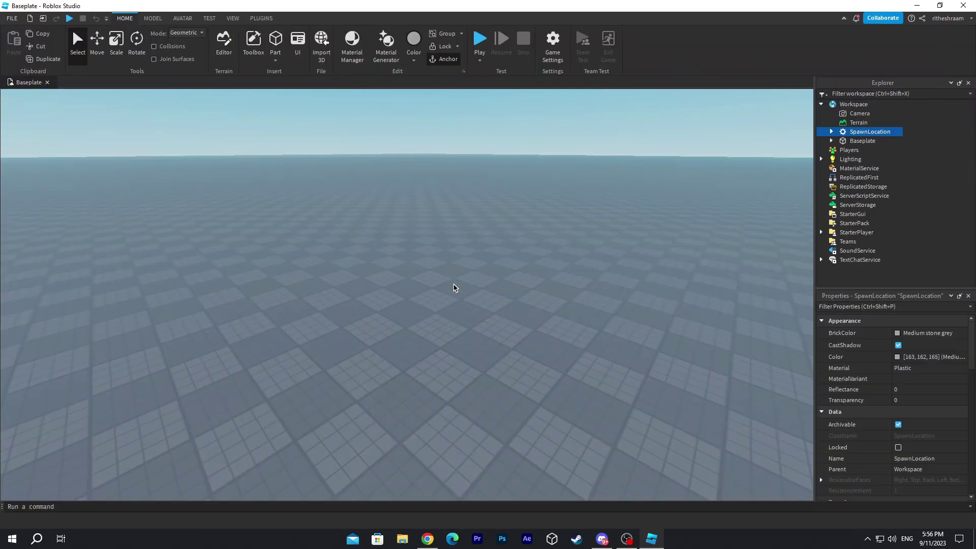
# Step: Browse the Plugins category of the Toolbox for the animation and character-loading plugins, and close the Toolbox
pyautogui.click(261, 18)
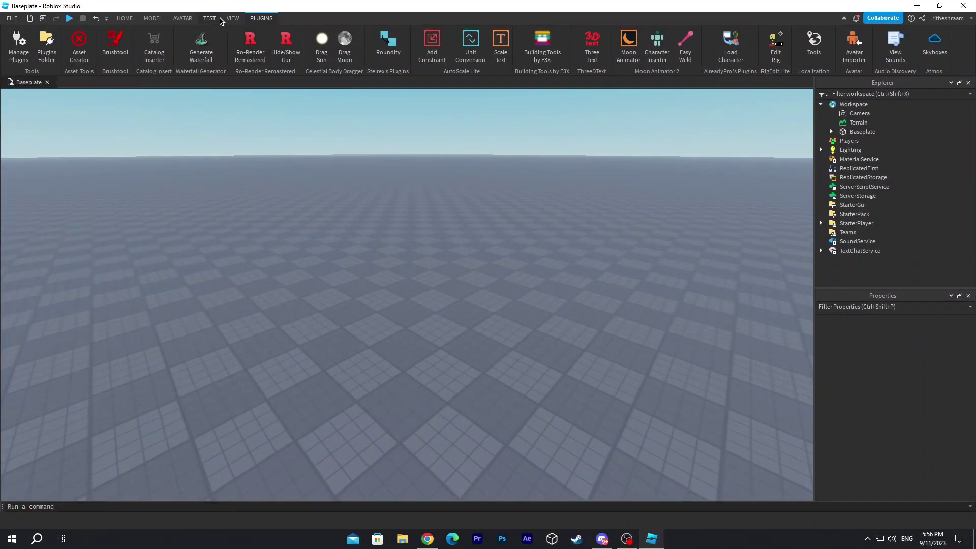
pyautogui.click(221, 22)
pyautogui.click(233, 19)
pyautogui.click(89, 46)
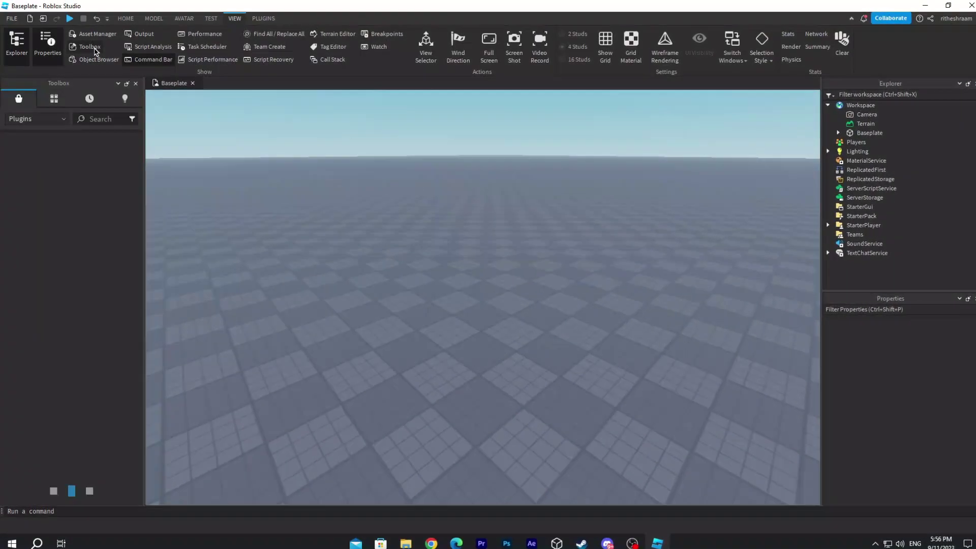
pyautogui.click(44, 120)
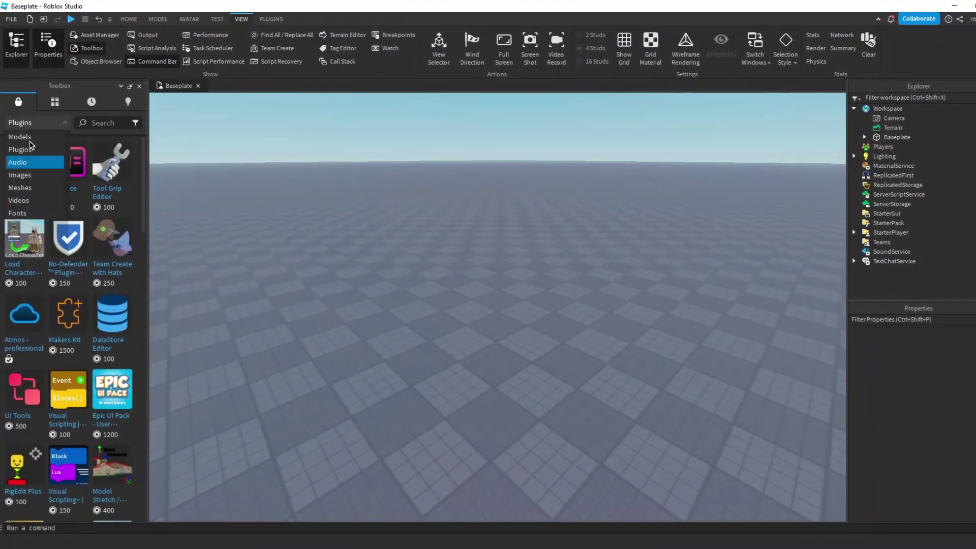
pyautogui.click(20, 149)
pyautogui.click(104, 122)
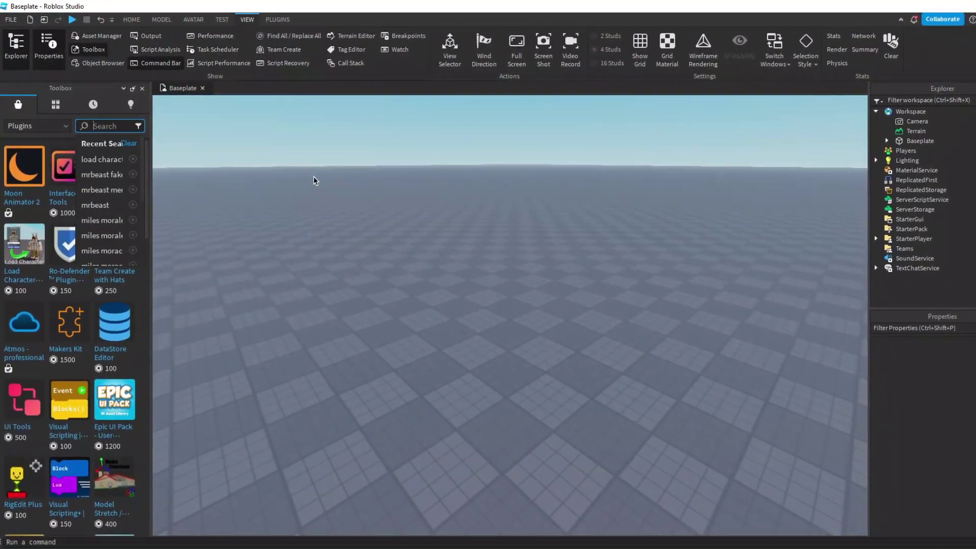
pyautogui.click(10, 179)
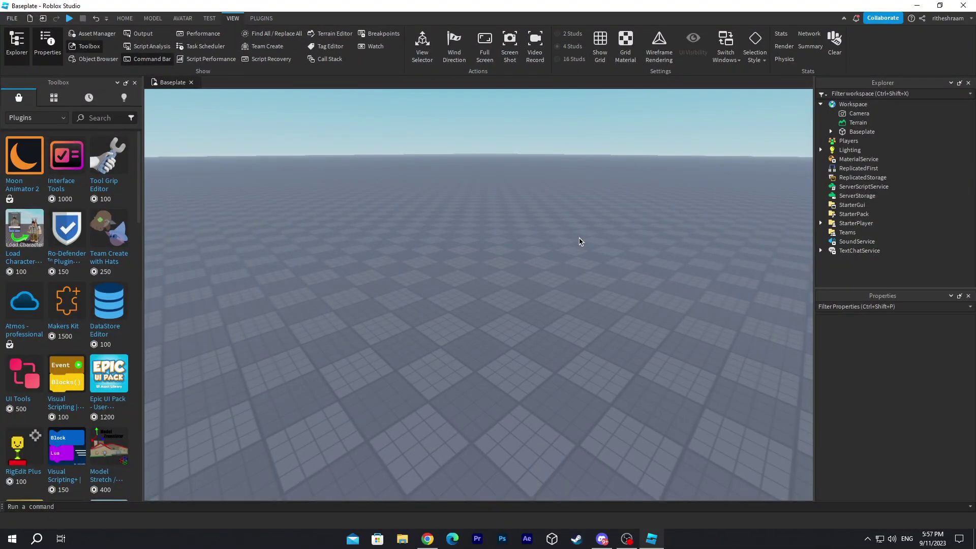
pyautogui.click(135, 82)
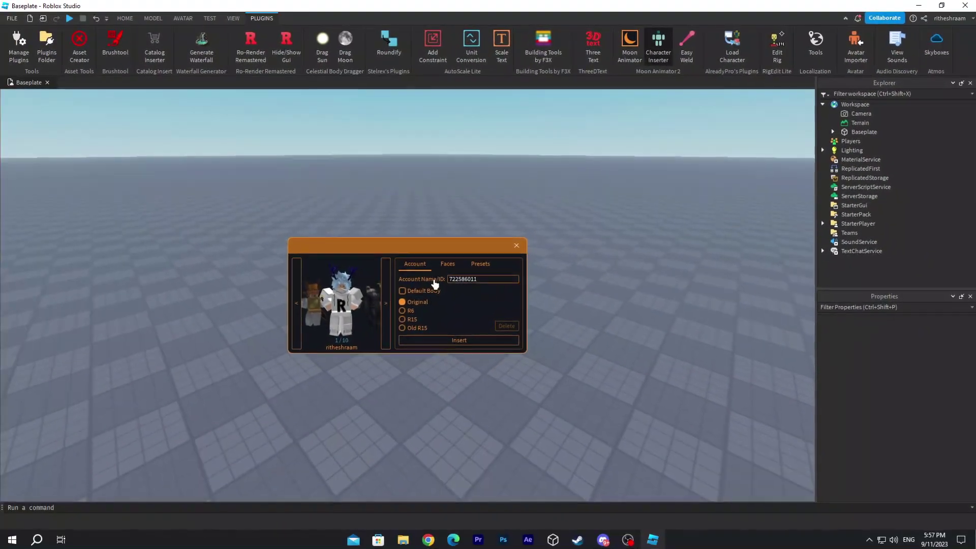
# Step: Switch to Chrome and open the account's Roblox profile page to find the user ID in its web address
pyautogui.click(432, 544)
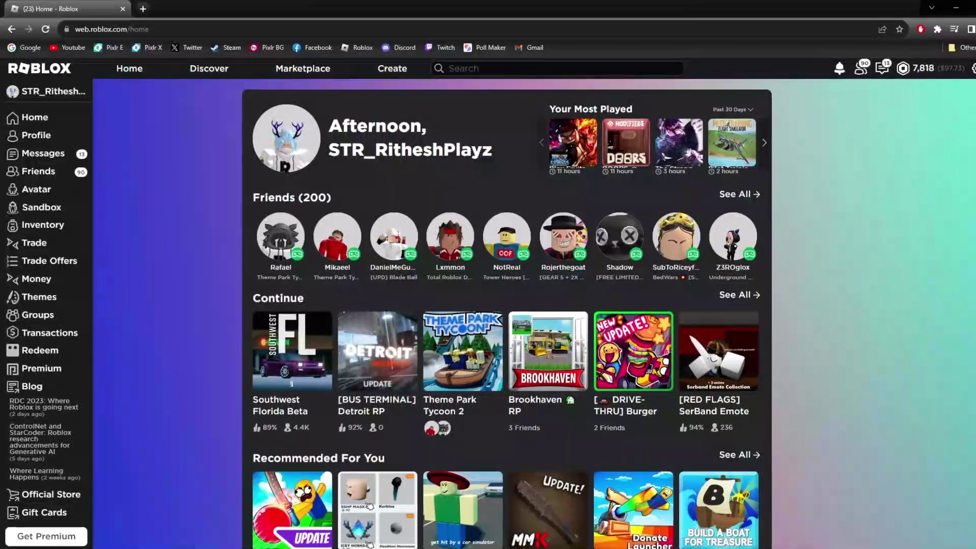
pyautogui.click(41, 138)
pyautogui.moveTo(158, 31); pyautogui.dragTo(195, 31)
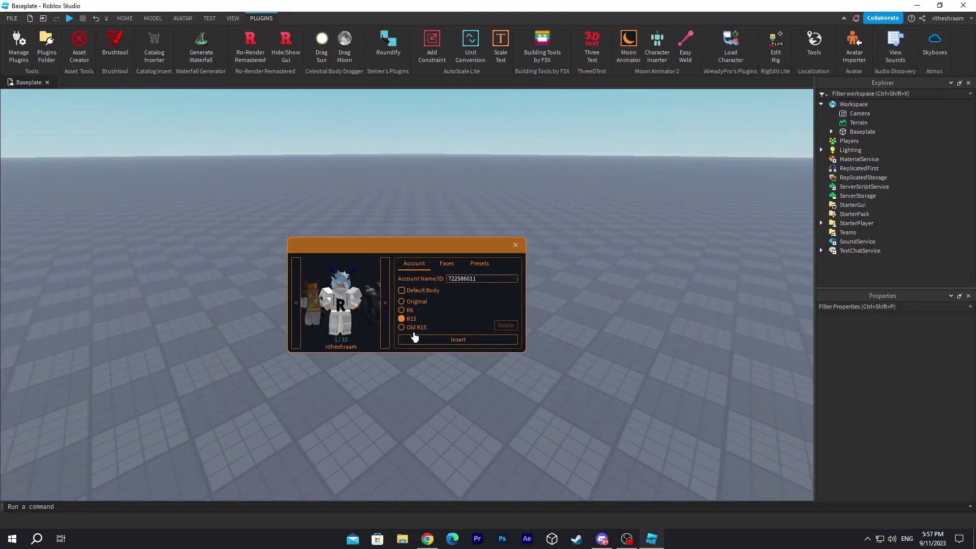
# Step: Insert the account's character as an R15 rig with the Character Inserter, and close the inserter
pyautogui.click(516, 248)
pyautogui.moveTo(429, 376); pyautogui.dragTo(430, 377, button='right')
pyautogui.scroll(3, 430, 376)
pyautogui.scroll(-3, 430, 375)
# Step: Create a new rig animation for the inserted character in Moon Animator, keeping its window clear of the character
pyautogui.click(630, 51)
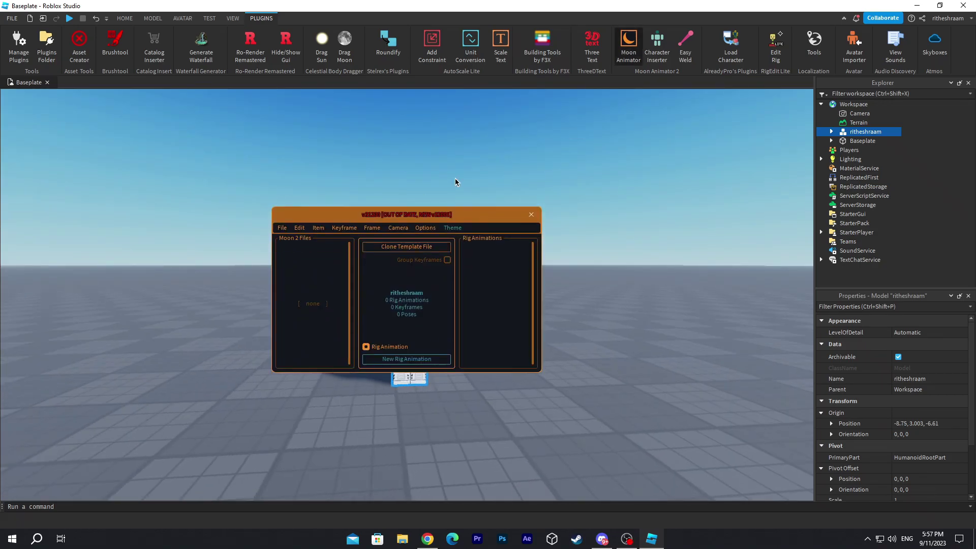
pyautogui.moveTo(324, 239); pyautogui.dragTo(665, 151)
pyautogui.click(734, 272)
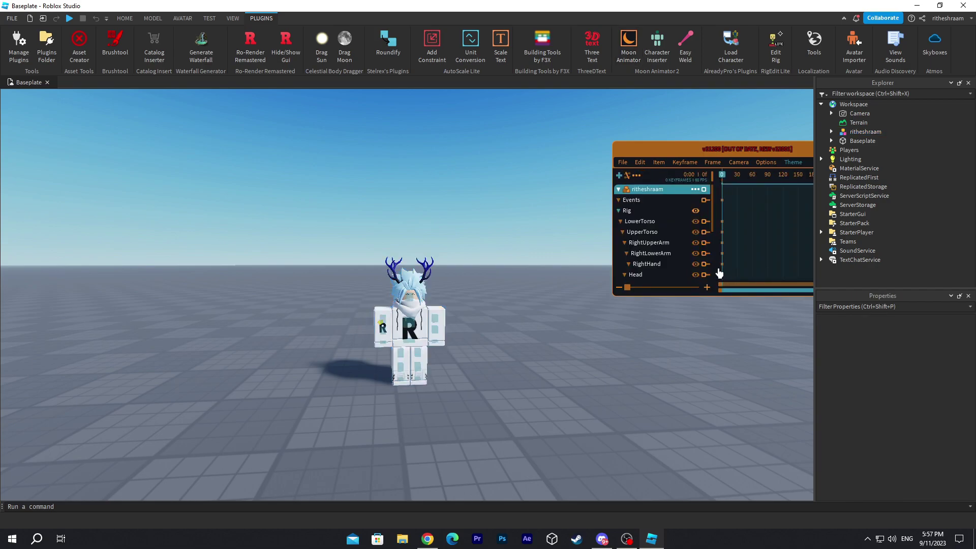
# Step: Select the character's right upper arm and rotate it around the red X axis
pyautogui.moveTo(458, 344); pyautogui.dragTo(457, 344, button='right')
pyautogui.press('e')
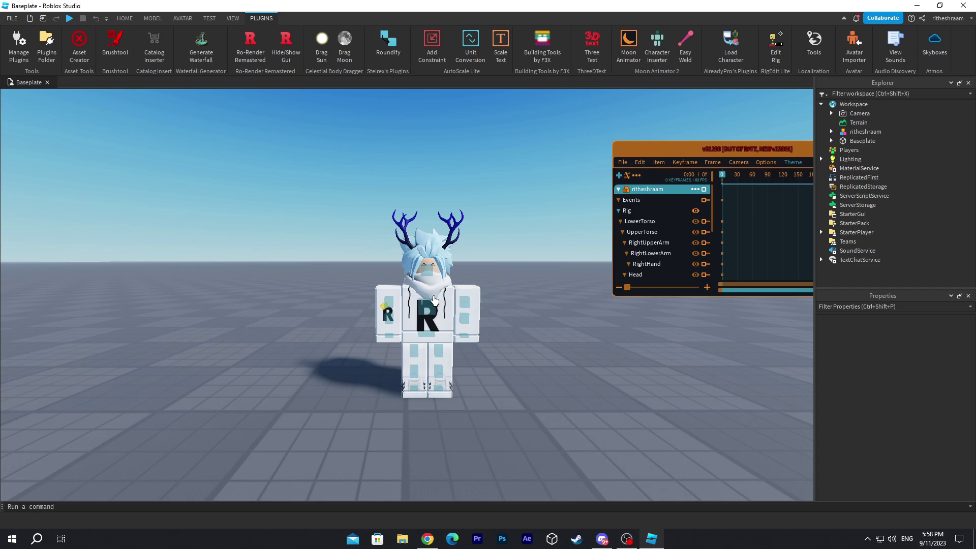
pyautogui.click(394, 307)
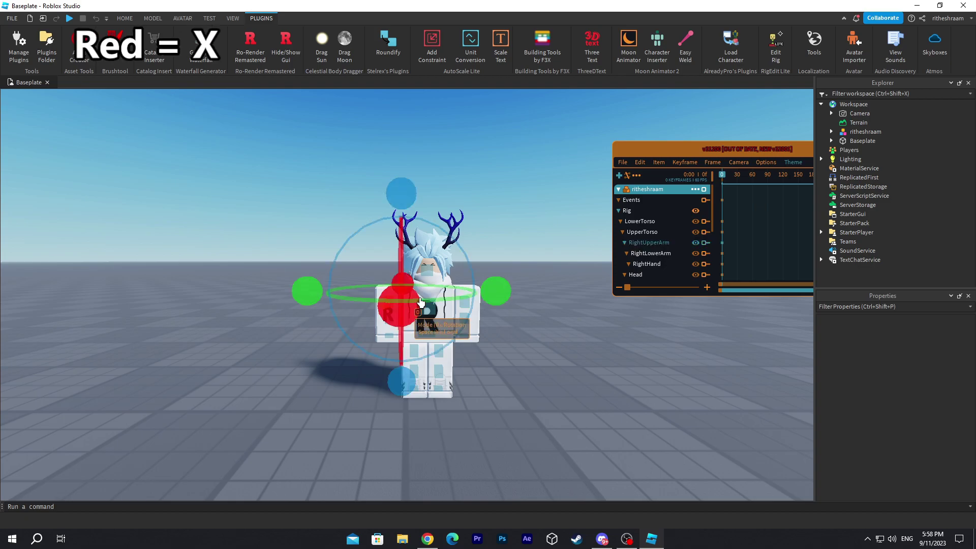
pyautogui.moveTo(560, 305); pyautogui.dragTo(550, 314, button='right')
pyautogui.moveTo(551, 314); pyautogui.dragTo(546, 294)
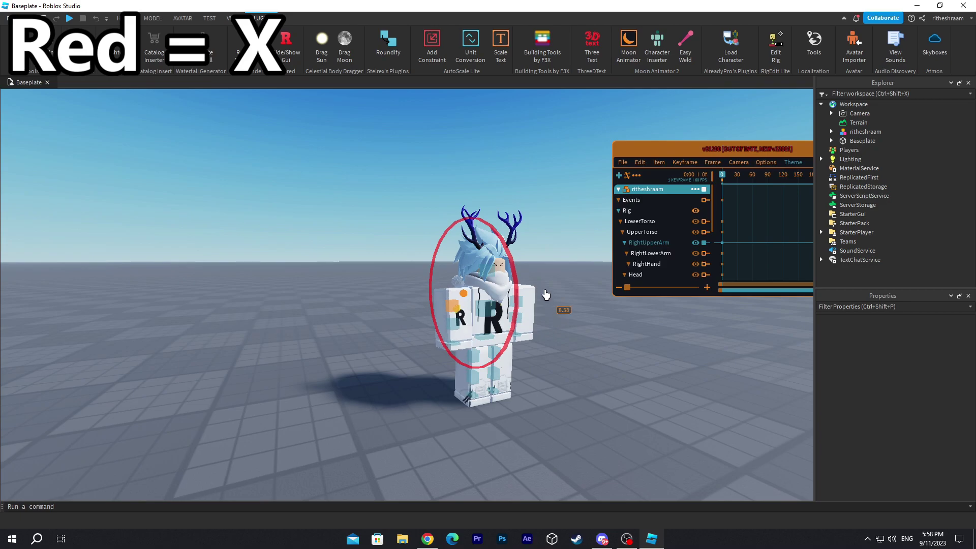
pyautogui.moveTo(530, 329); pyautogui.dragTo(533, 315)
# Step: Rotate the right upper arm around the blue and green axes, and adjust it sideways in the other transform mode
pyautogui.moveTo(464, 194); pyautogui.dragTo(469, 216)
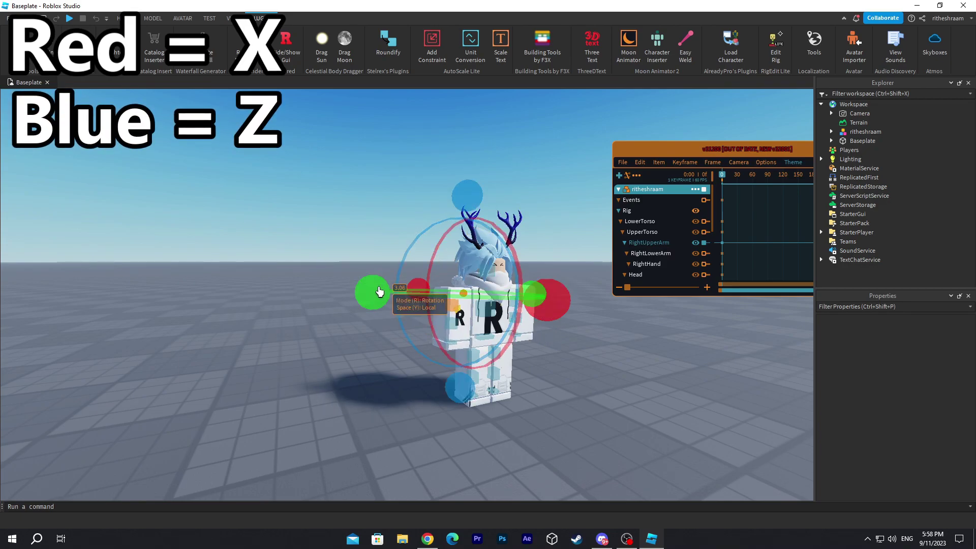
pyautogui.moveTo(370, 291); pyautogui.dragTo(498, 268)
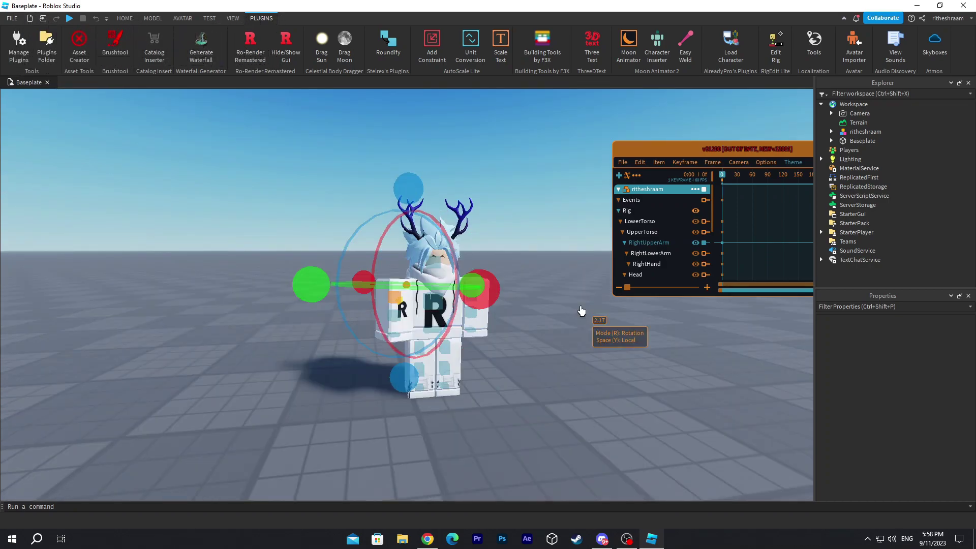
pyautogui.press('r')
pyautogui.moveTo(376, 285); pyautogui.dragTo(329, 288)
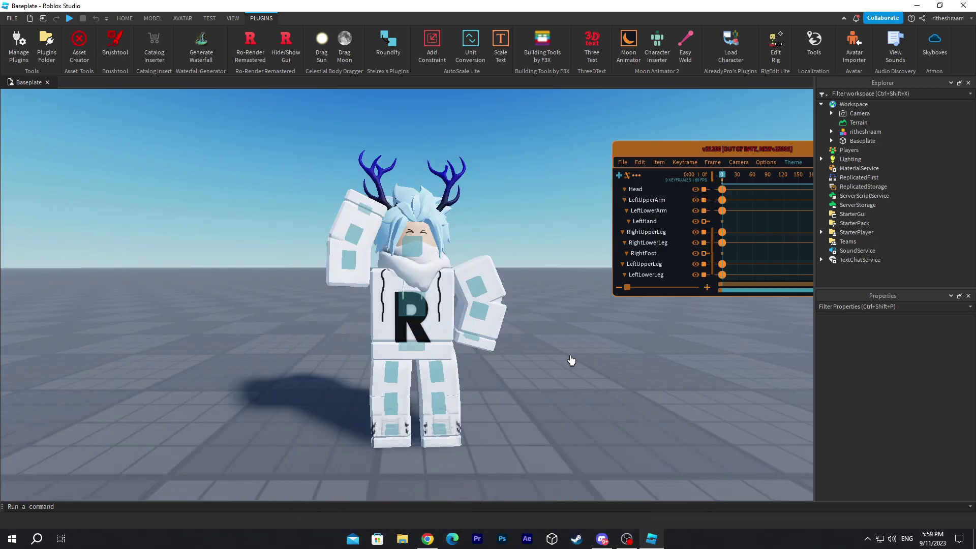
# Step: Export the posed character model from the workspace as an OBJ file
pyautogui.click(864, 132)
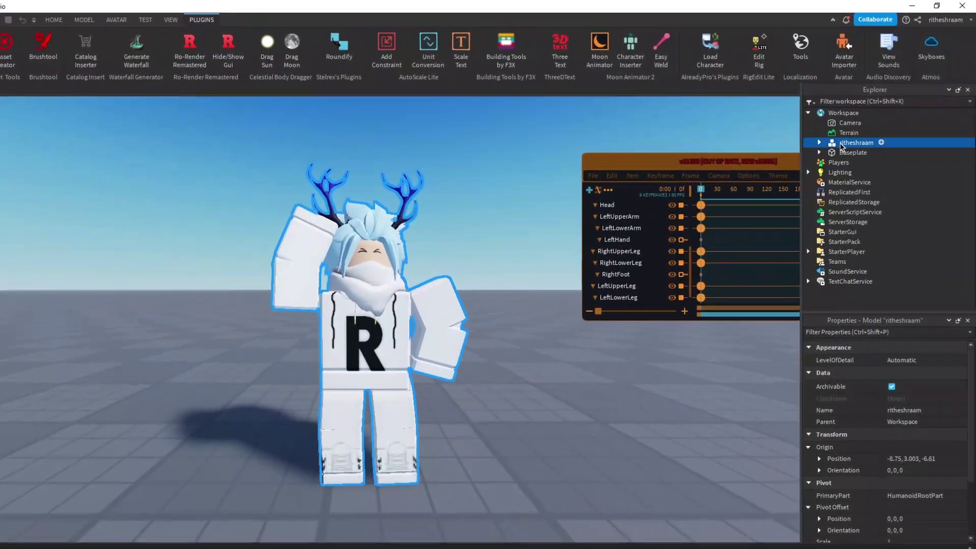
pyautogui.rightClick(836, 159)
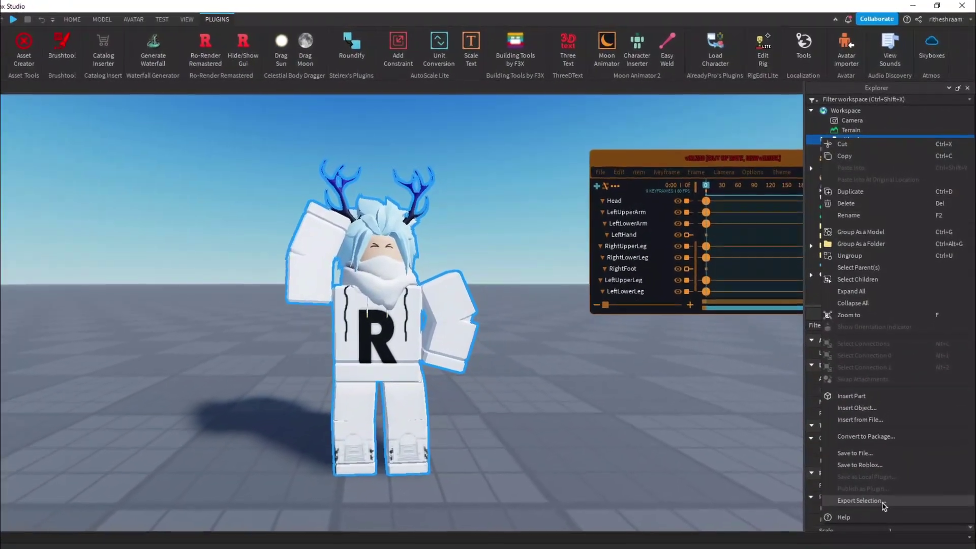
pyautogui.click(883, 486)
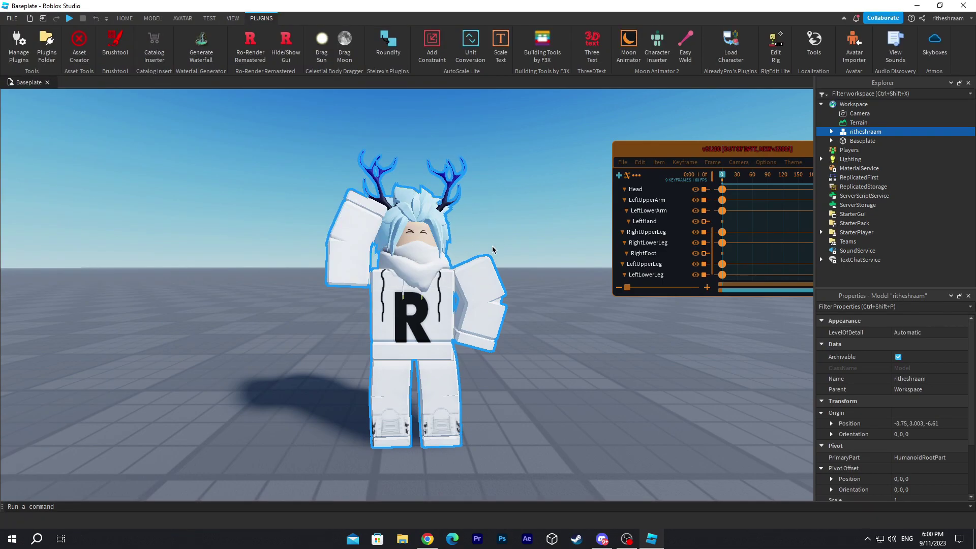
# Step: Switch to Chrome and open blender.org in a new tab
pyautogui.click(428, 539)
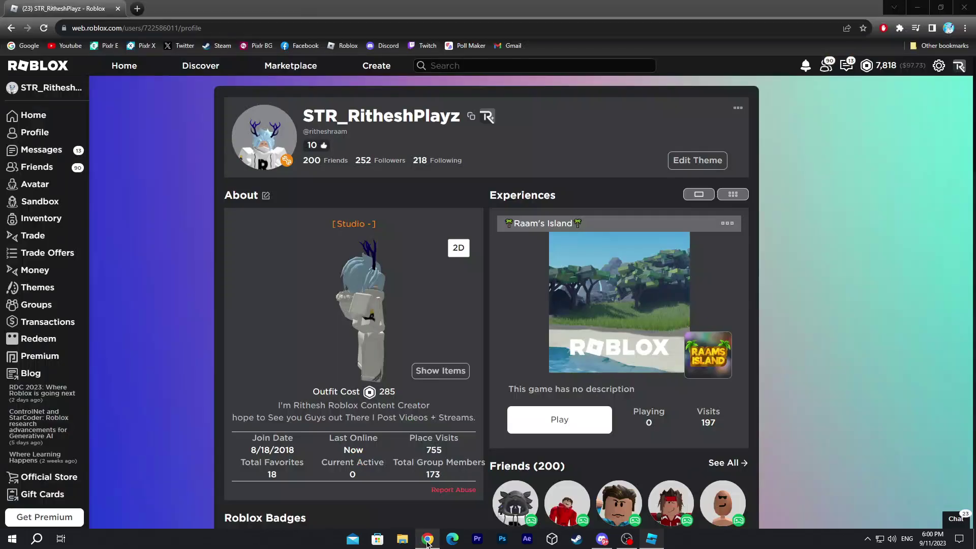
pyautogui.click(137, 10)
pyautogui.write('blend')
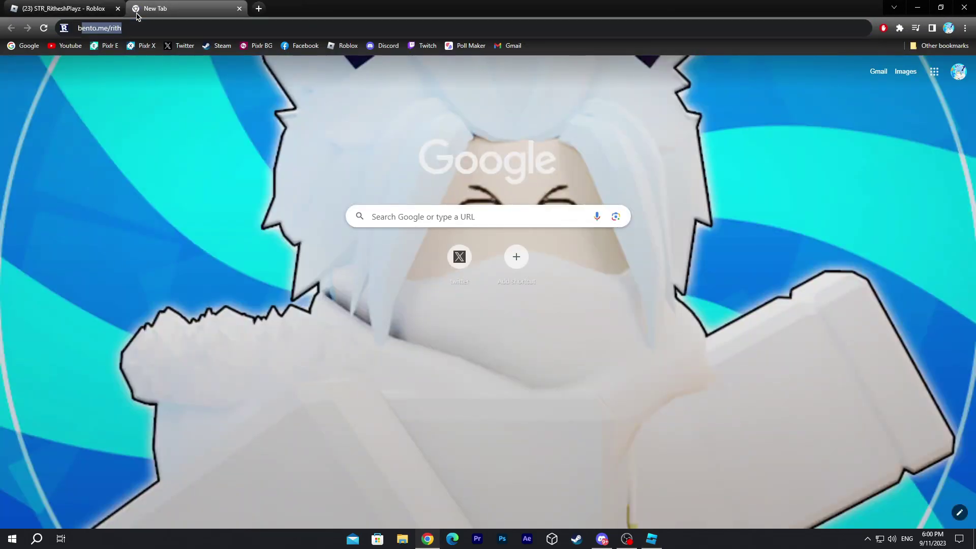
pyautogui.write('er.org')
pyautogui.press('Return')
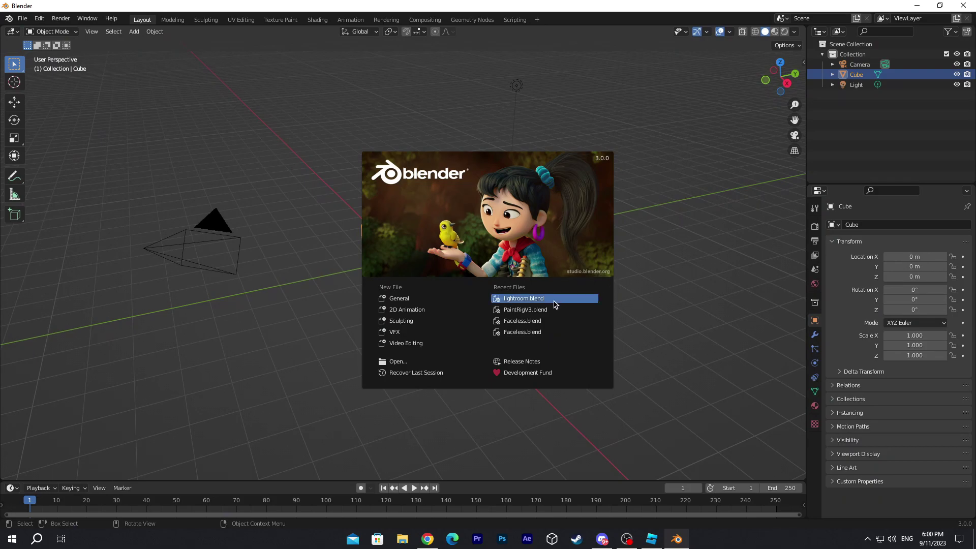
# Step: Switch to Blender and open the recent file lightroom.blend
pyautogui.click(524, 299)
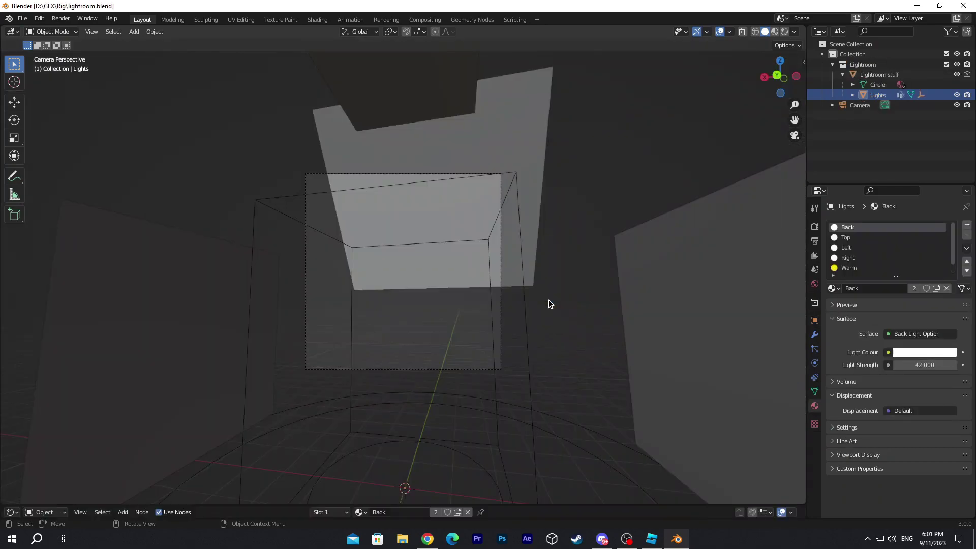
pyautogui.moveTo(553, 306); pyautogui.dragTo(583, 293, button='middle')
pyautogui.scroll(-10, 546, 305)
pyautogui.scroll(10, 545, 305)
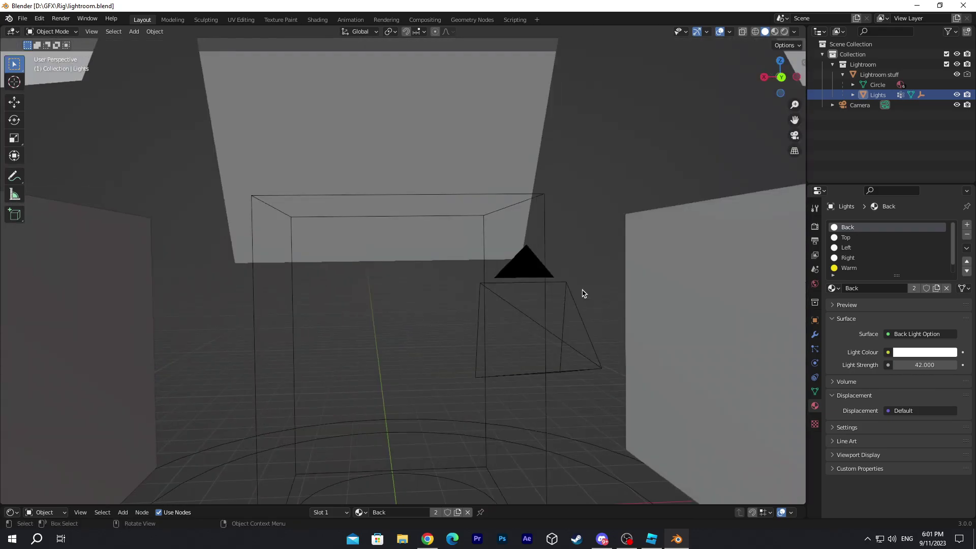
# Step: Import the Tutorial Character Wavefront OBJ from the D:\GFX\Characters folder into the light room scene, and deselect it
pyautogui.click(21, 18)
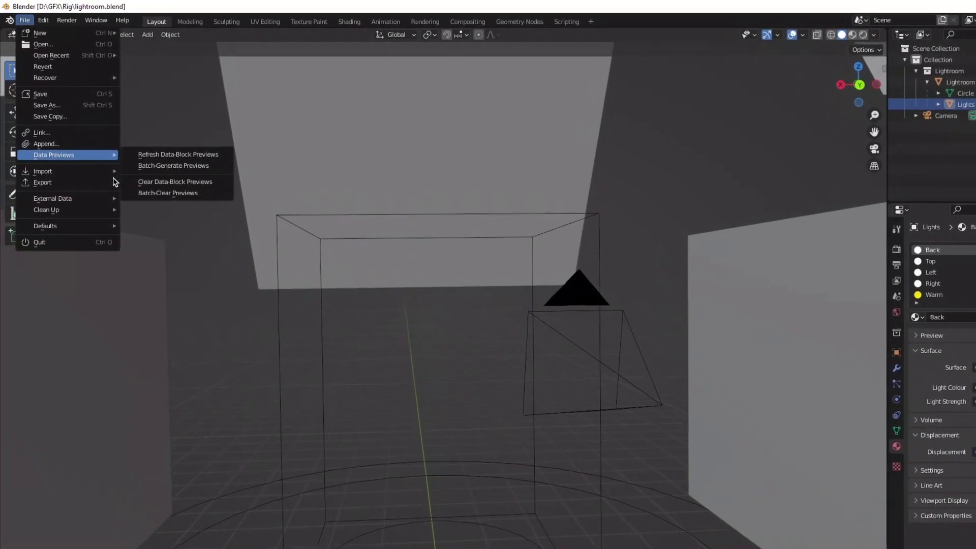
pyautogui.moveTo(41, 168)
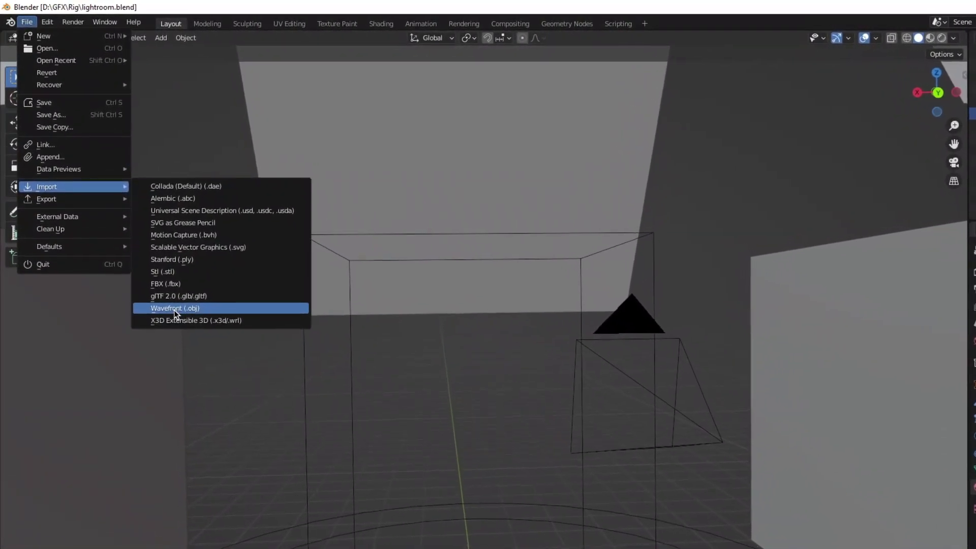
pyautogui.click(171, 301)
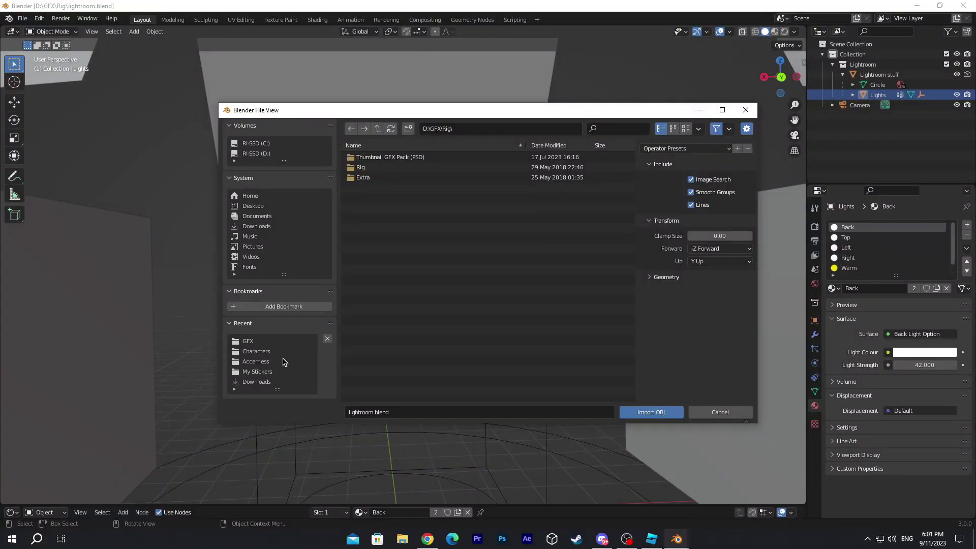
pyautogui.click(281, 352)
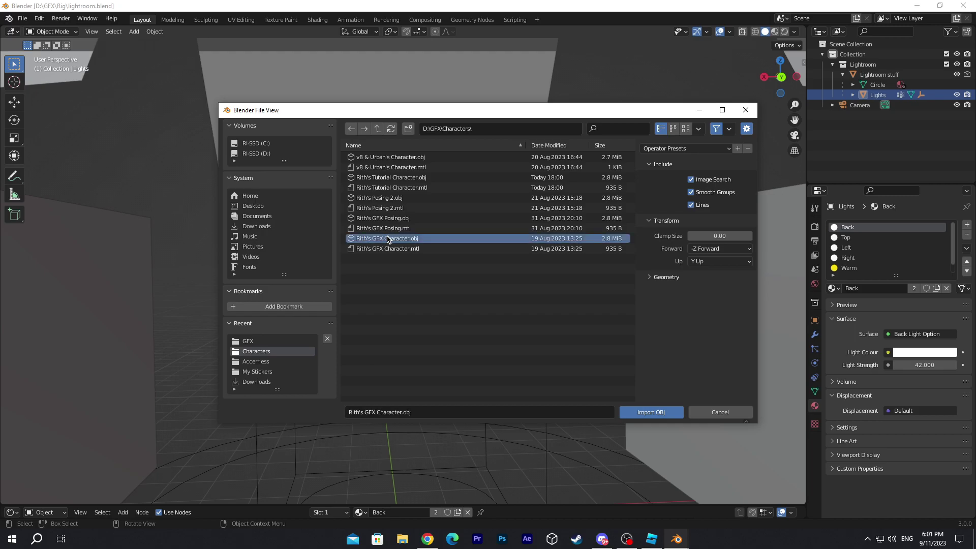
pyautogui.doubleClick(395, 177)
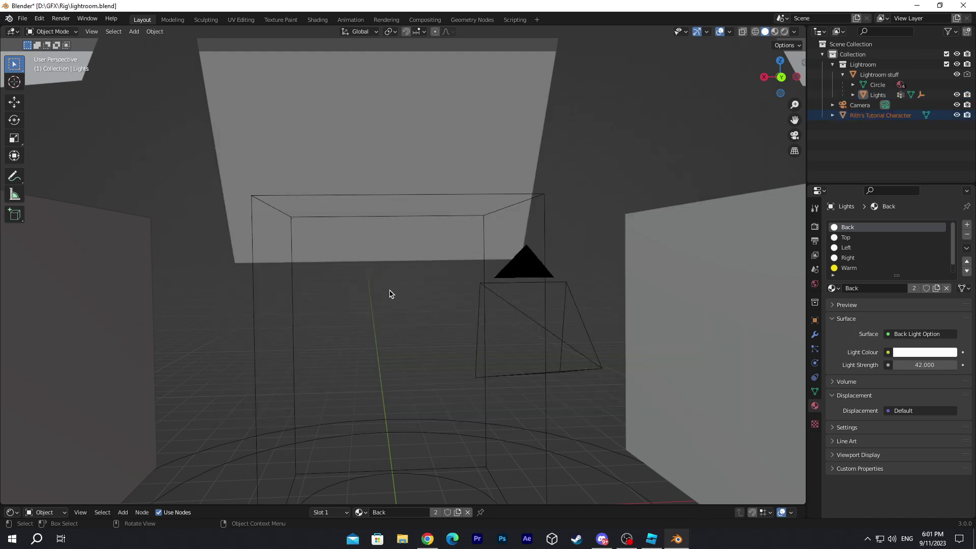
pyautogui.click(560, 202)
pyautogui.press('F4')
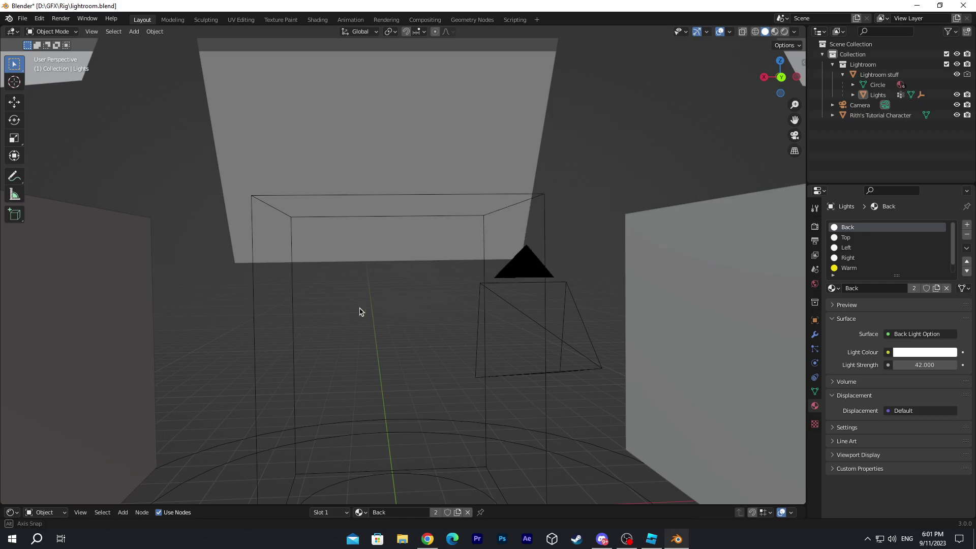
pyautogui.moveTo(359, 311); pyautogui.dragTo(344, 314, button='middle')
pyautogui.scroll(-5, 349, 309)
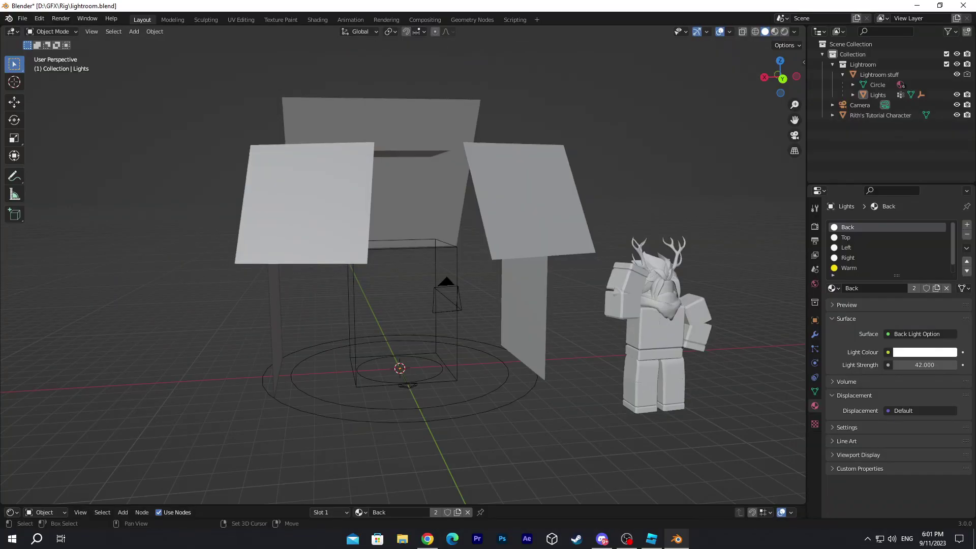
pyautogui.scroll(-3, 403, 275)
pyautogui.scroll(2, 403, 275)
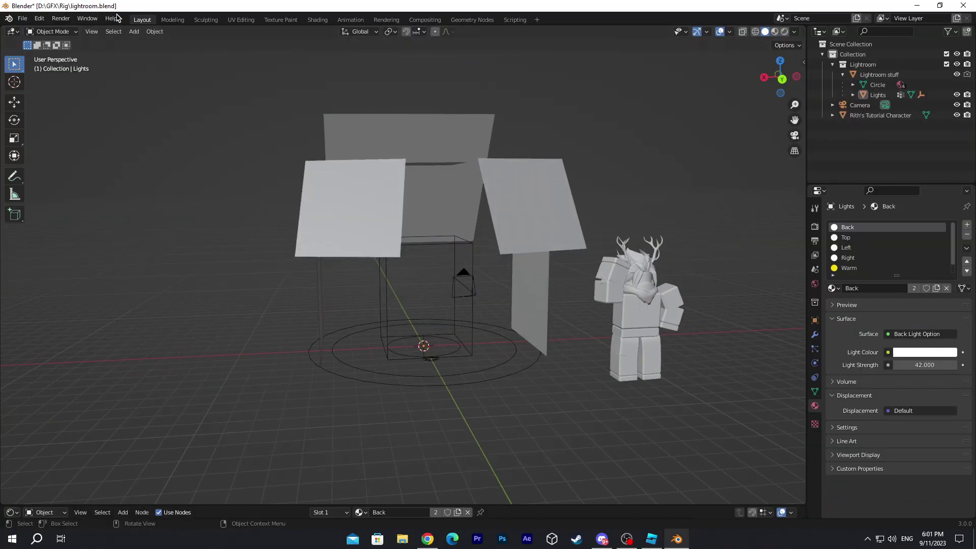
# Step: Find the Walk Navigation command and its shortcut options, and walk the view closer to the imported character
pyautogui.click(120, 33)
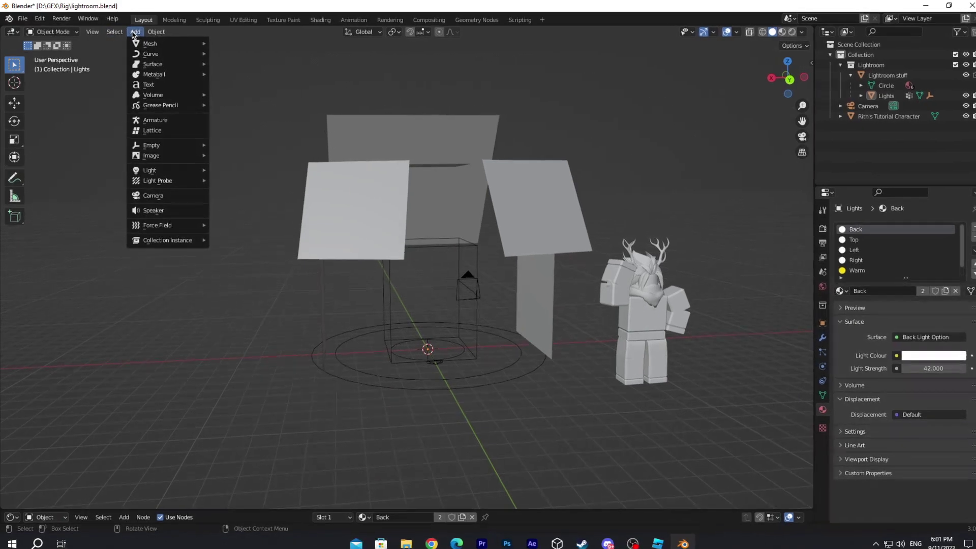
pyautogui.moveTo(92, 31)
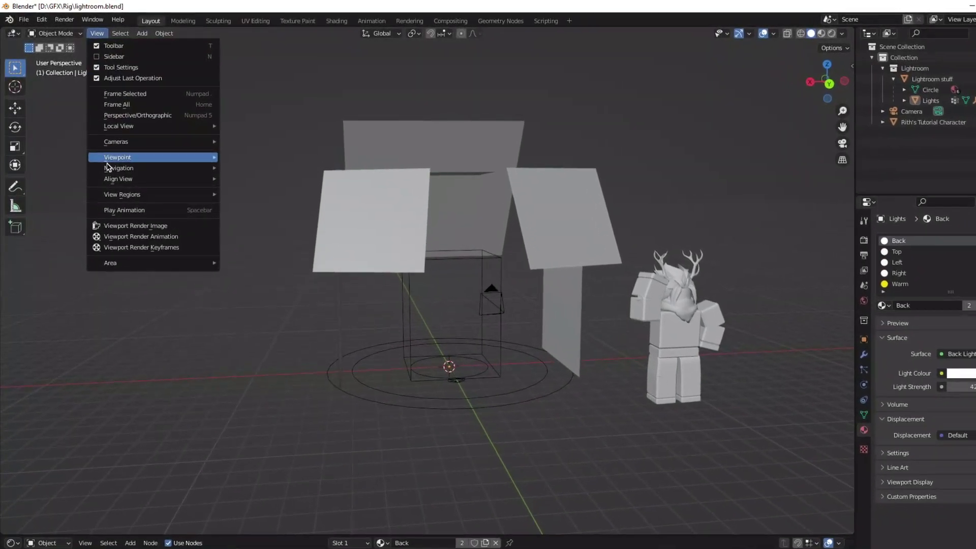
pyautogui.moveTo(206, 166)
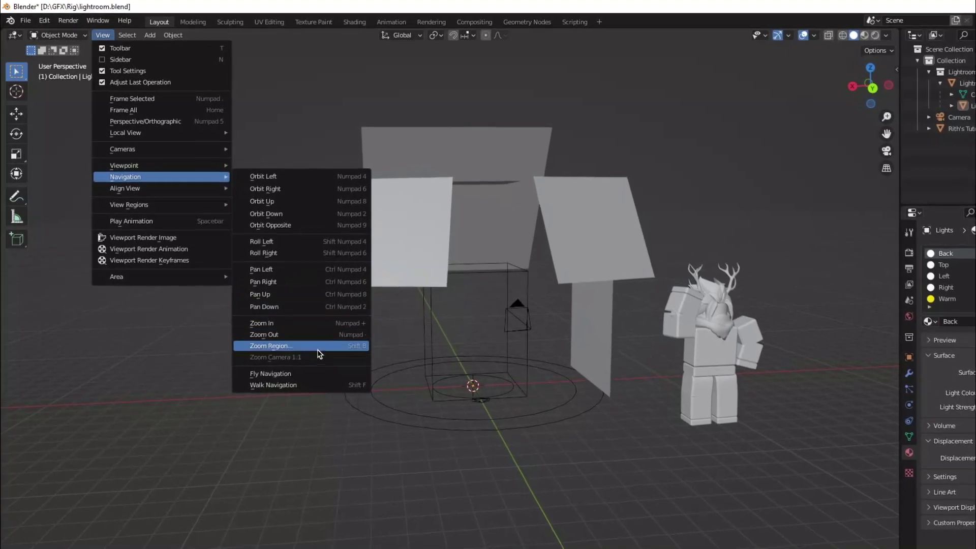
pyautogui.rightClick(308, 404)
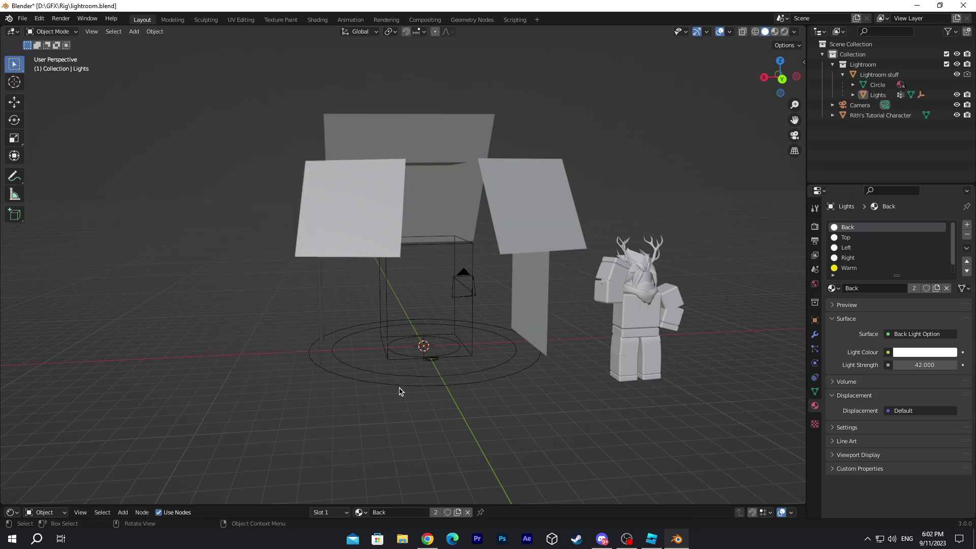
pyautogui.press('s')
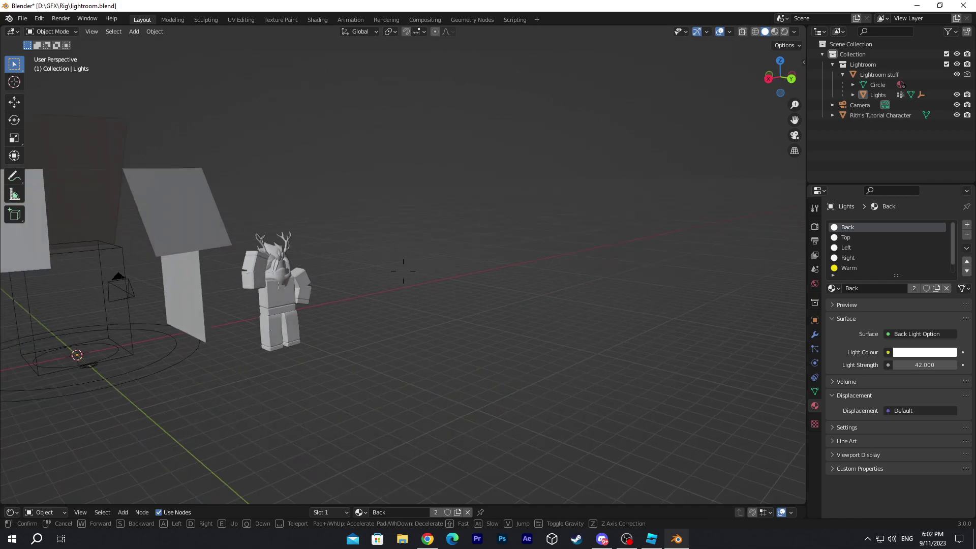
pyautogui.press('w')
pyautogui.press('w')
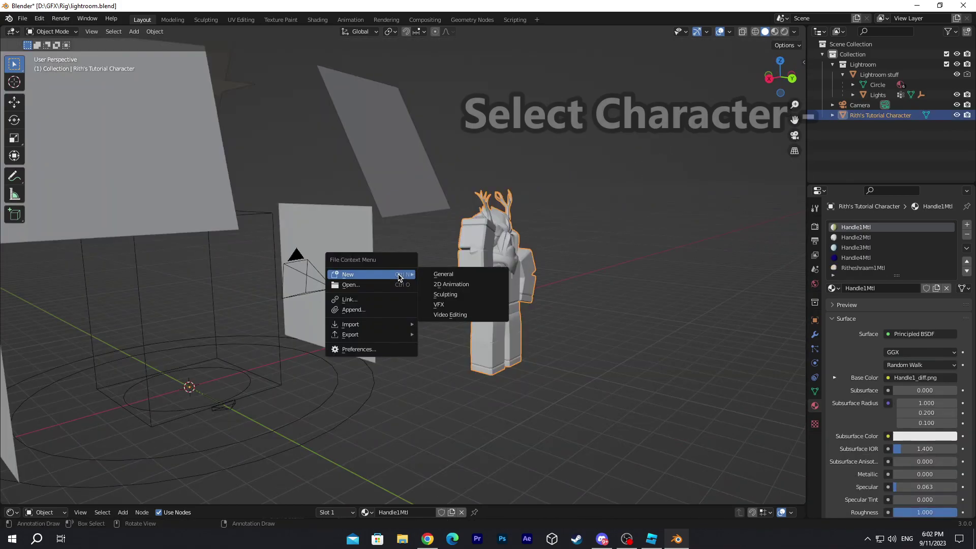
# Step: Move the selected character into the light room, standing at the centre of the floor circles
pyautogui.click(11, 101)
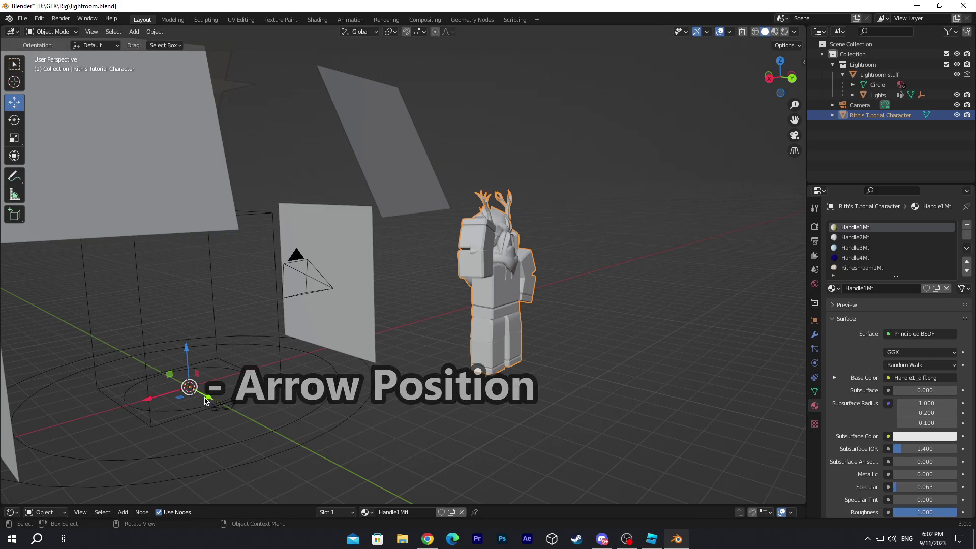
pyautogui.moveTo(190, 388); pyautogui.dragTo(112, 380)
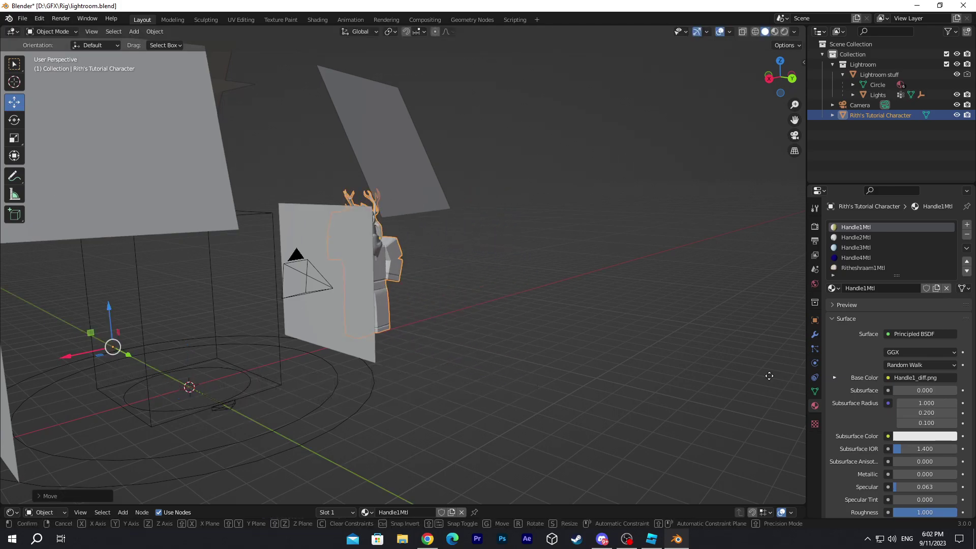
pyautogui.moveTo(769, 375); pyautogui.dragTo(589, 407)
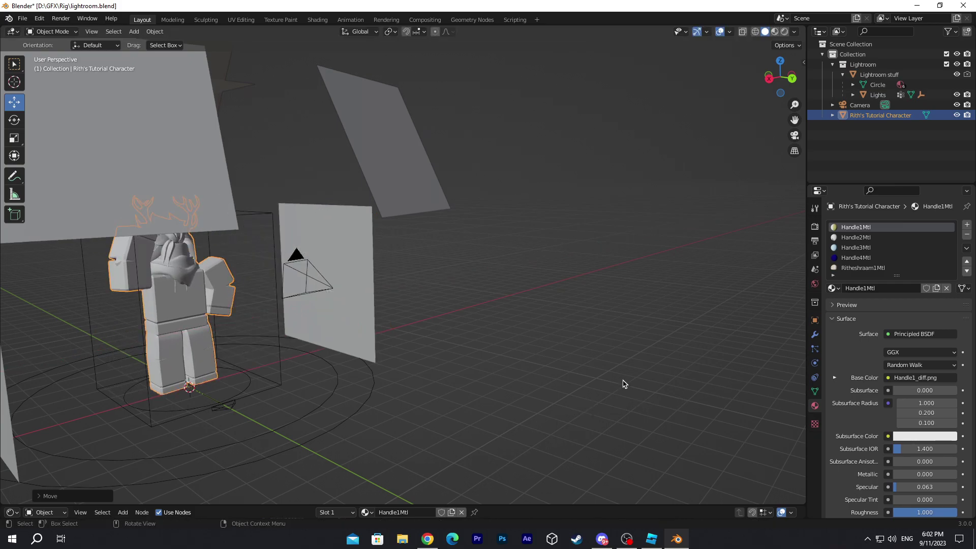
# Step: Check the character's framing through the scene camera, and walk around the light room to inspect the character and light panels
pyautogui.moveTo(625, 384); pyautogui.dragTo(562, 383, button='middle')
pyautogui.click(793, 136)
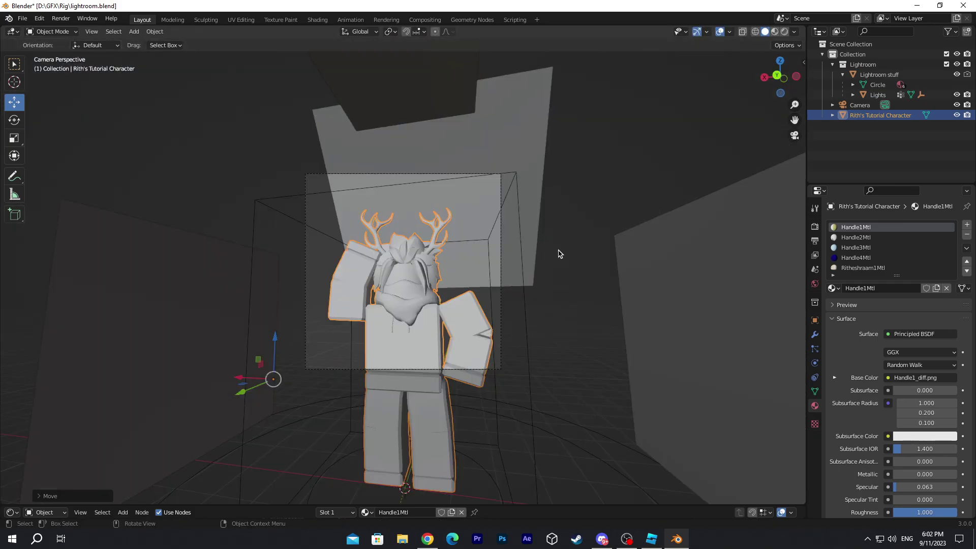
pyautogui.click(794, 135)
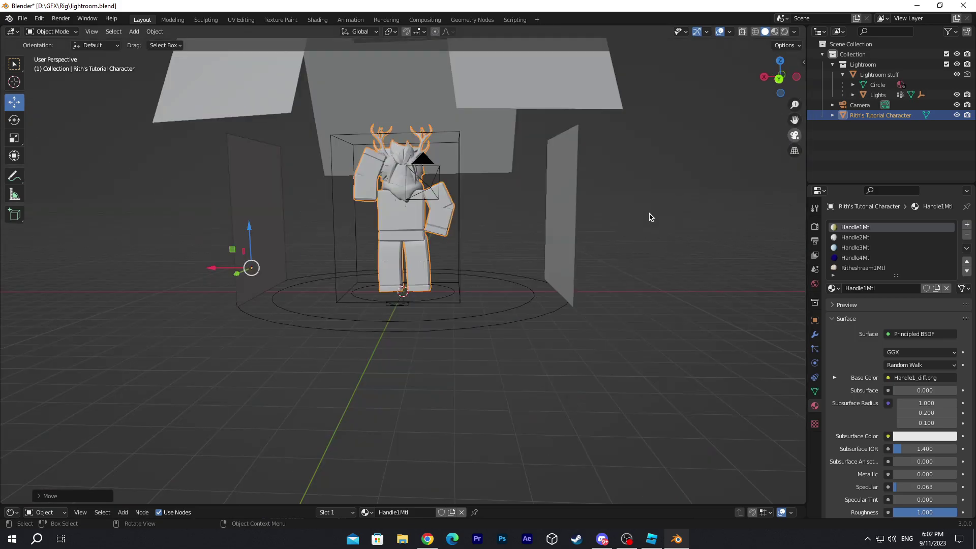
pyautogui.hotkey('shift', '`')
pyautogui.press('w')
pyautogui.press('a')
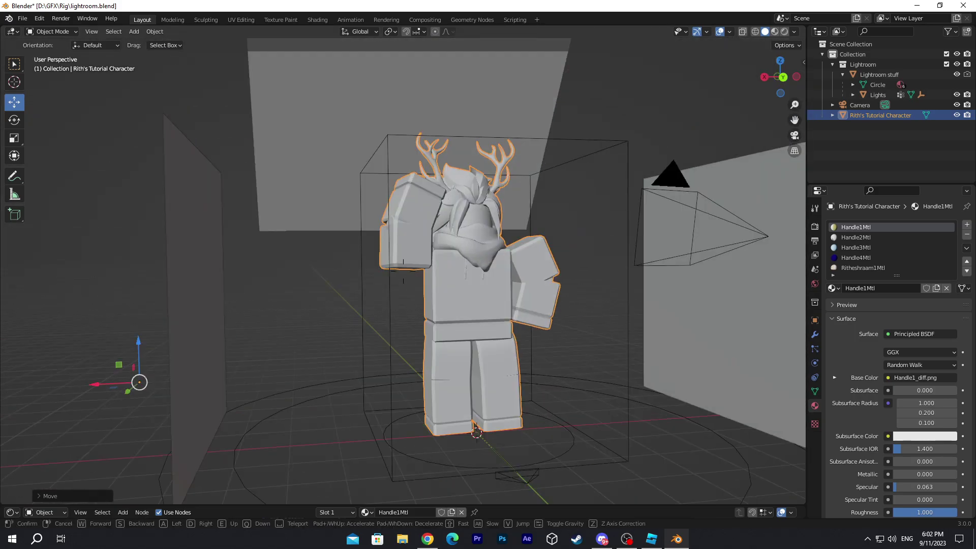
pyautogui.press('d')
pyautogui.press('w')
pyautogui.press('s')
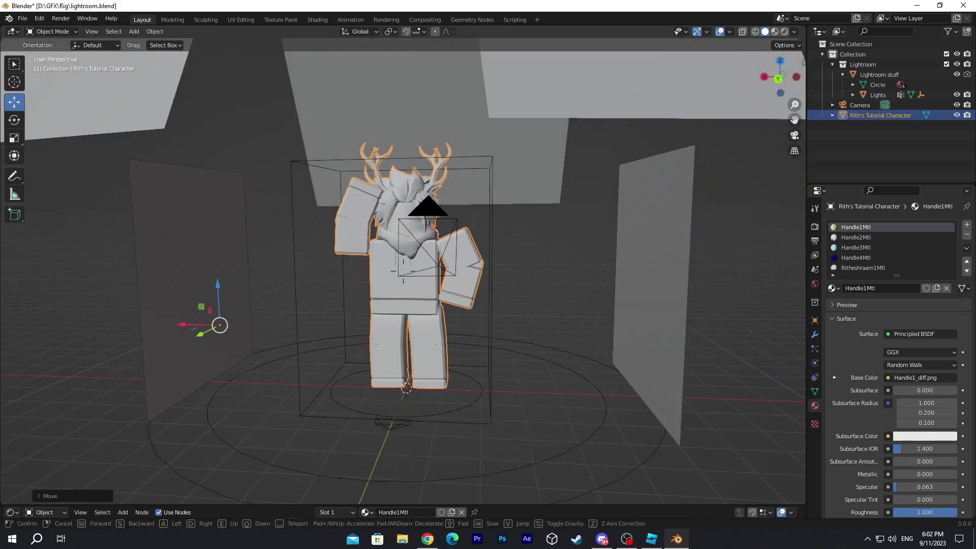
pyautogui.click(403, 271)
pyautogui.hotkey('shift', '`')
pyautogui.press('s')
pyautogui.press('w')
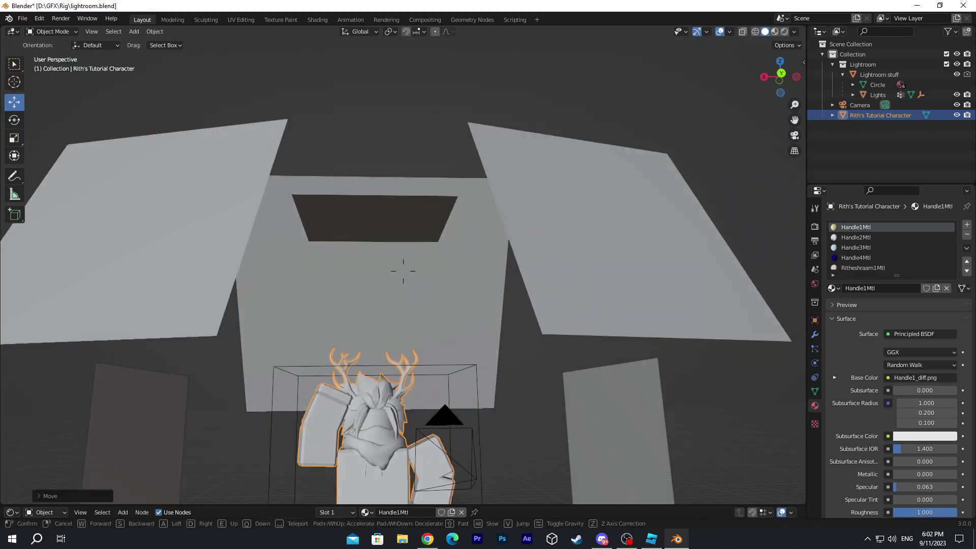
pyautogui.press('s')
pyautogui.press('s')
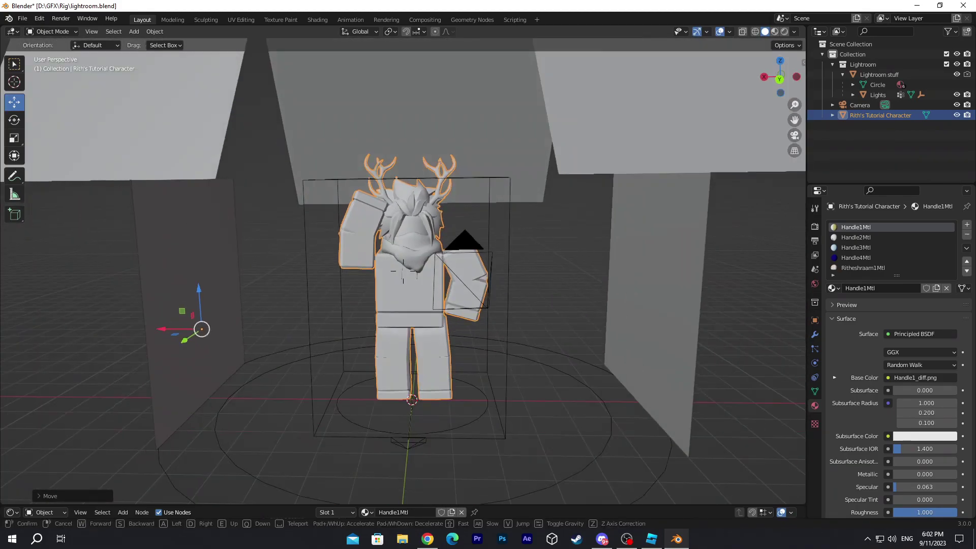
pyautogui.press('w')
pyautogui.click(403, 272)
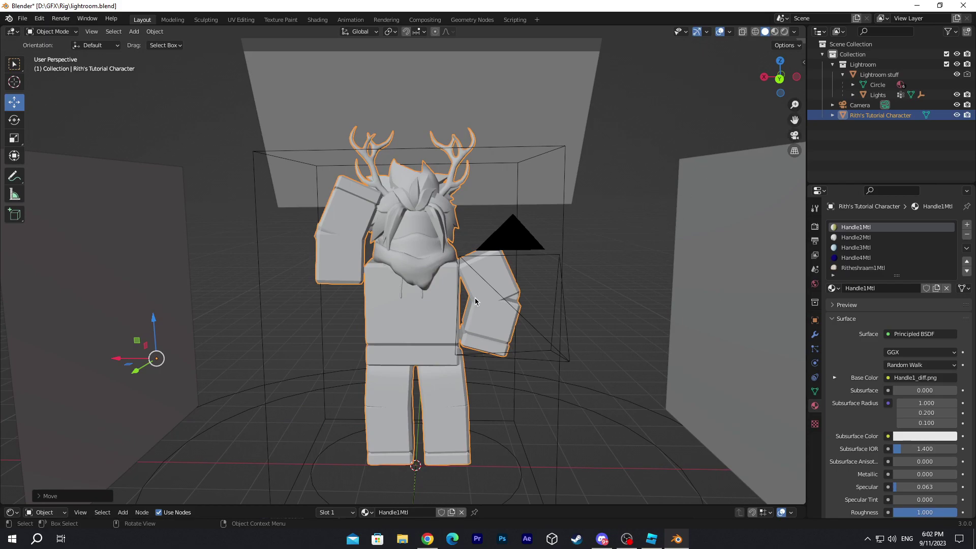
pyautogui.hotkey('shift', 'a')
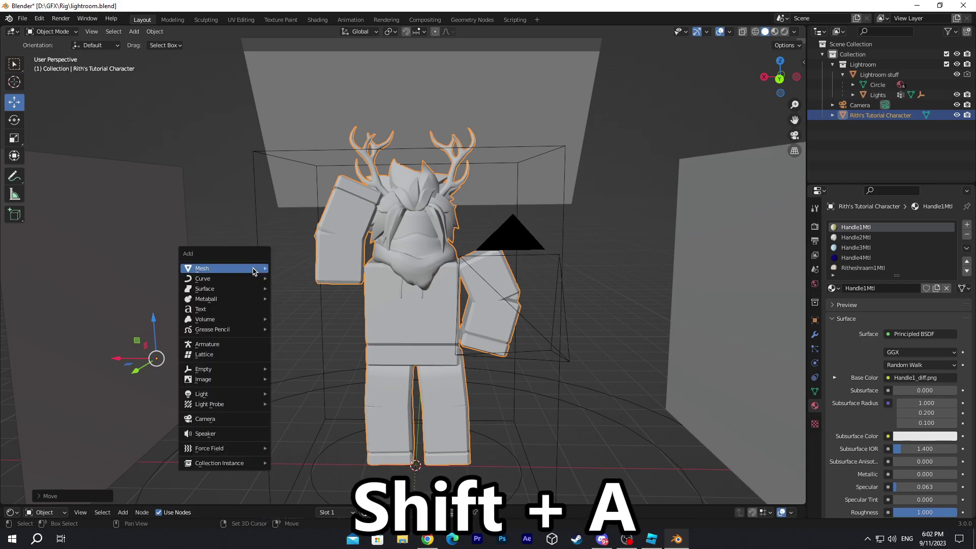
pyautogui.moveTo(253, 270)
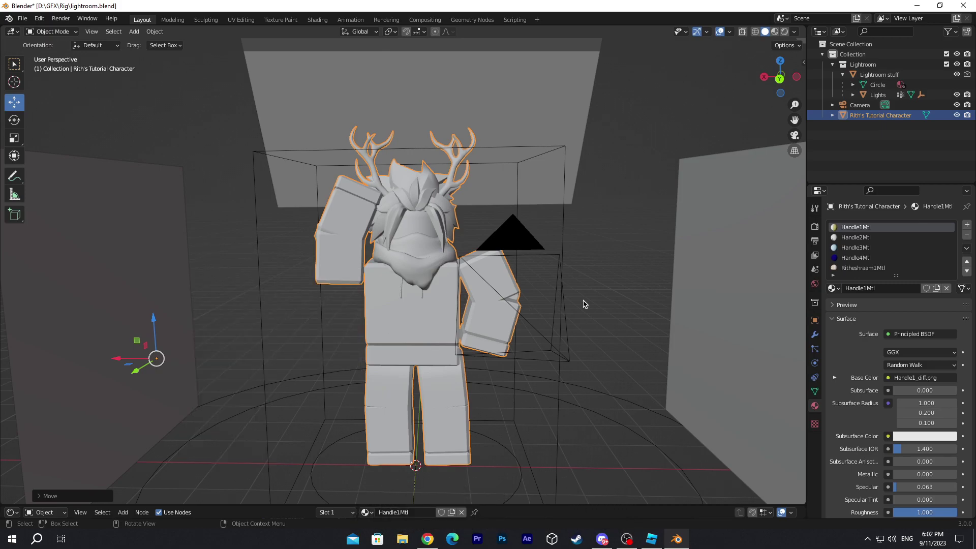
# Step: Reposition the scene camera with Walk Navigation in camera view, framing the character from the antlers down to the upper legs
pyautogui.click(794, 135)
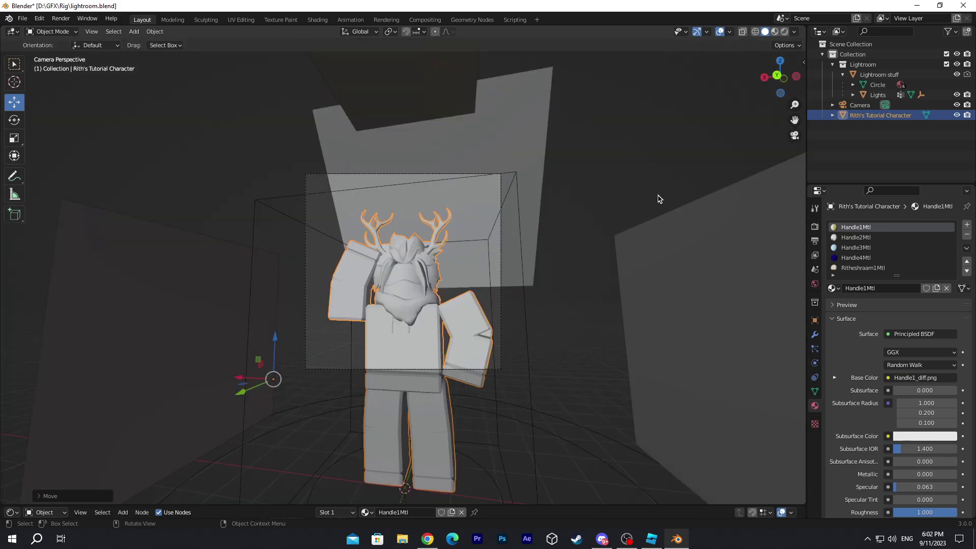
pyautogui.scroll(4, 638, 216)
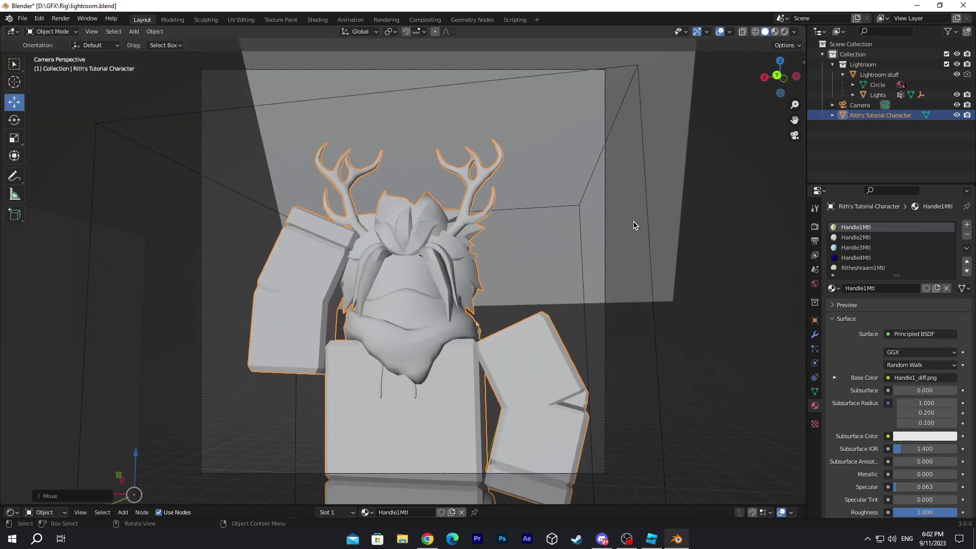
pyautogui.hotkey('shift', '`')
pyautogui.press('s')
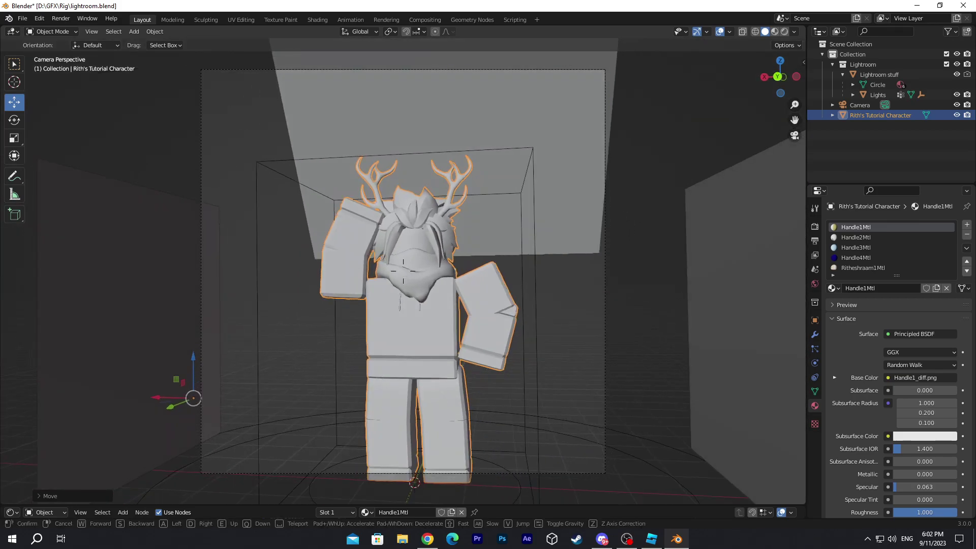
pyautogui.press('w')
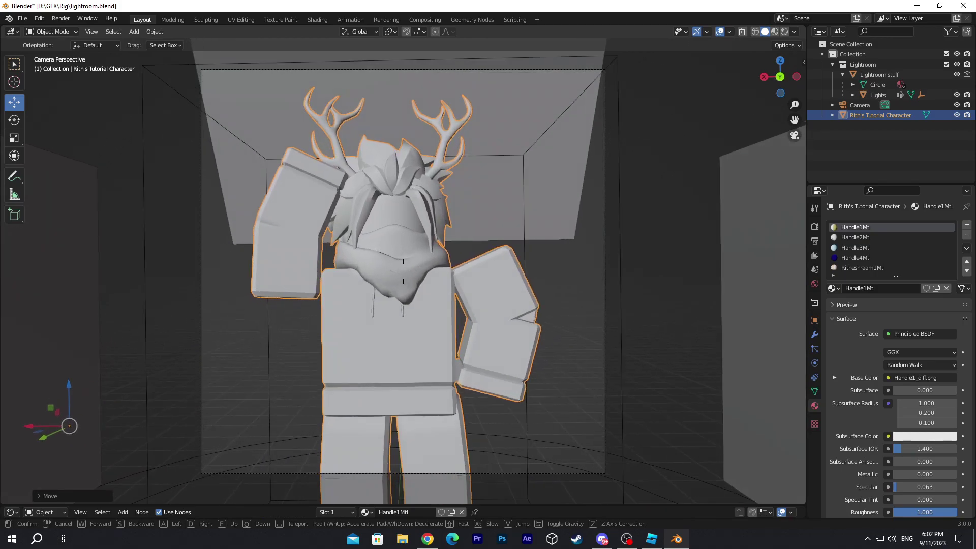
pyautogui.press('a')
pyautogui.press('w')
pyautogui.press('s')
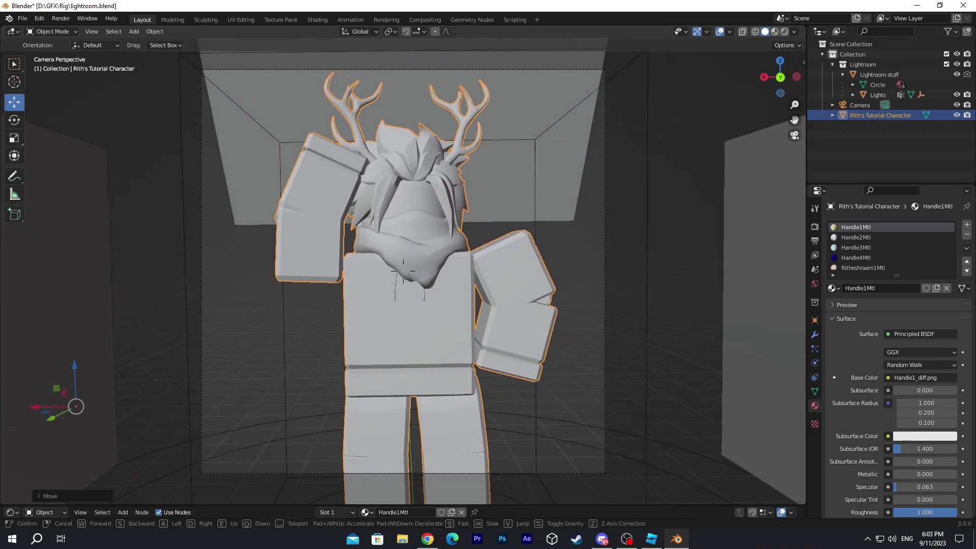
pyautogui.press('w')
pyautogui.click(403, 271)
pyautogui.press('F4')
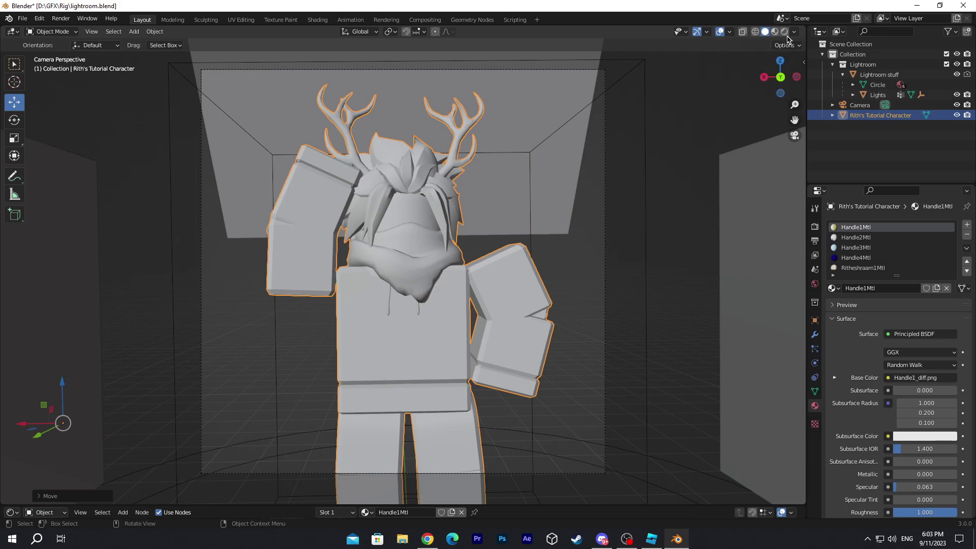
# Step: Deselect the character and preview the camera shot in rendered shading, returning the viewport to solid shading
pyautogui.hotkey('alt', 'a')
pyautogui.click(784, 32)
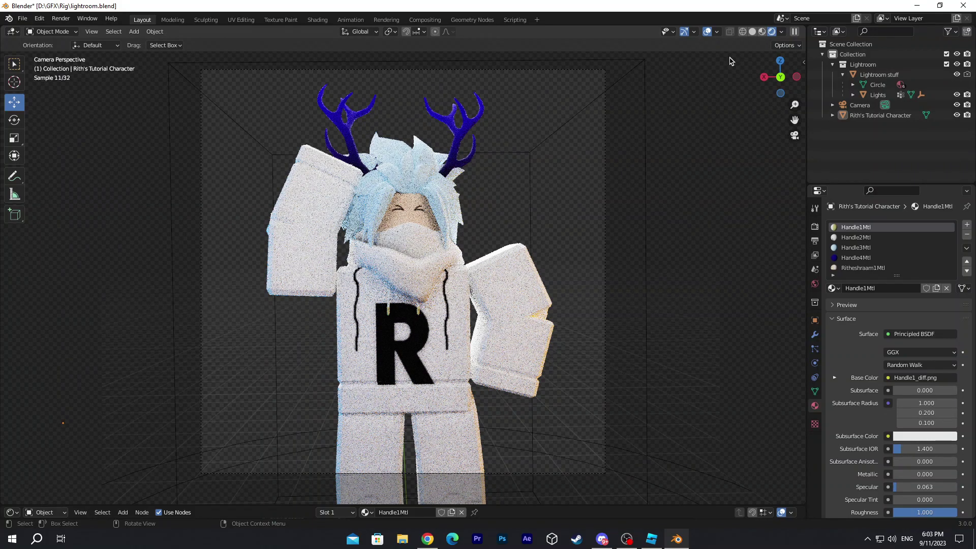
pyautogui.click(753, 32)
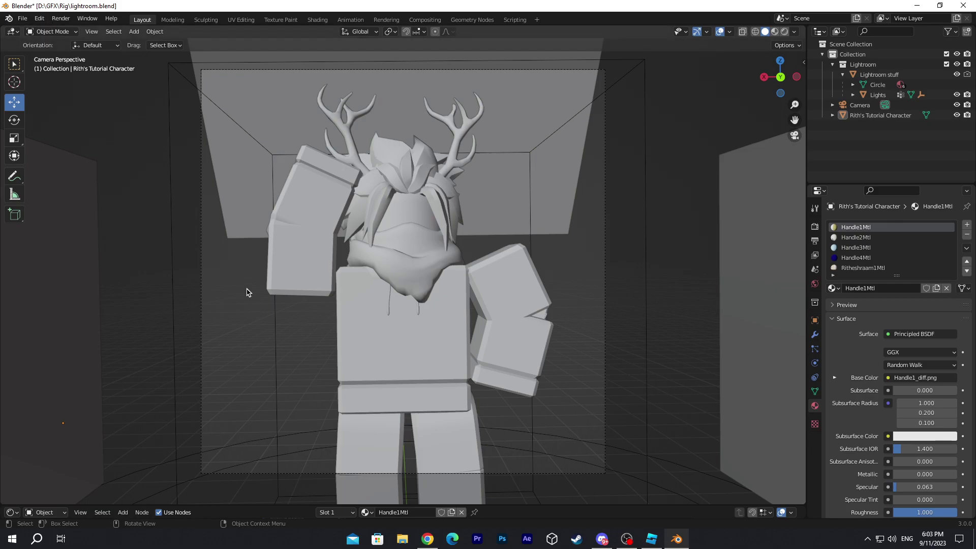
# Step: Render the camera shot as a still image and maximize the render window
pyautogui.click(61, 18)
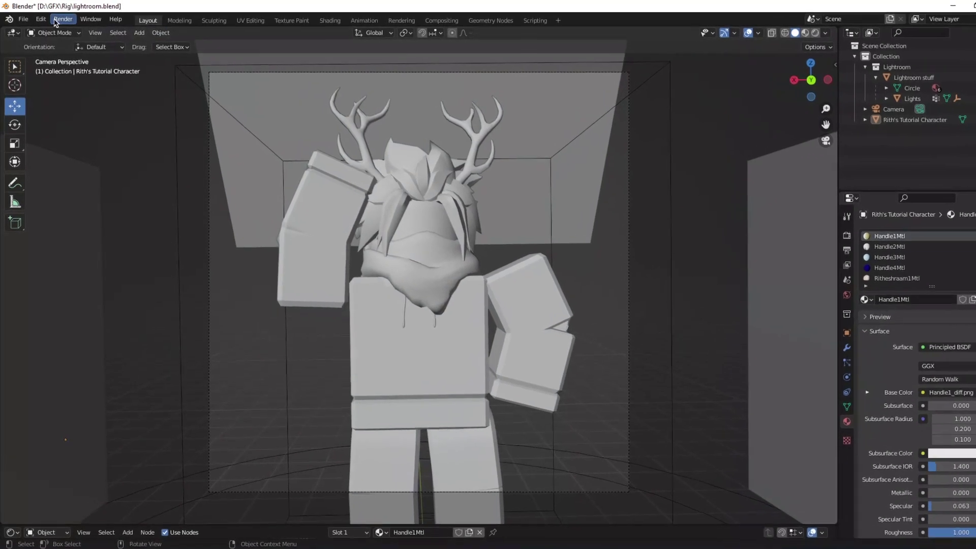
pyautogui.click(91, 33)
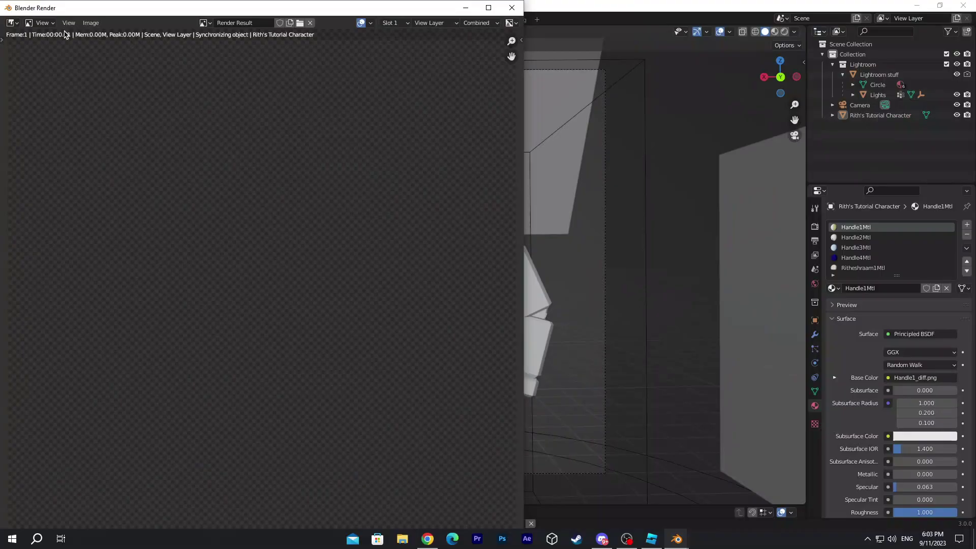
pyautogui.click(488, 8)
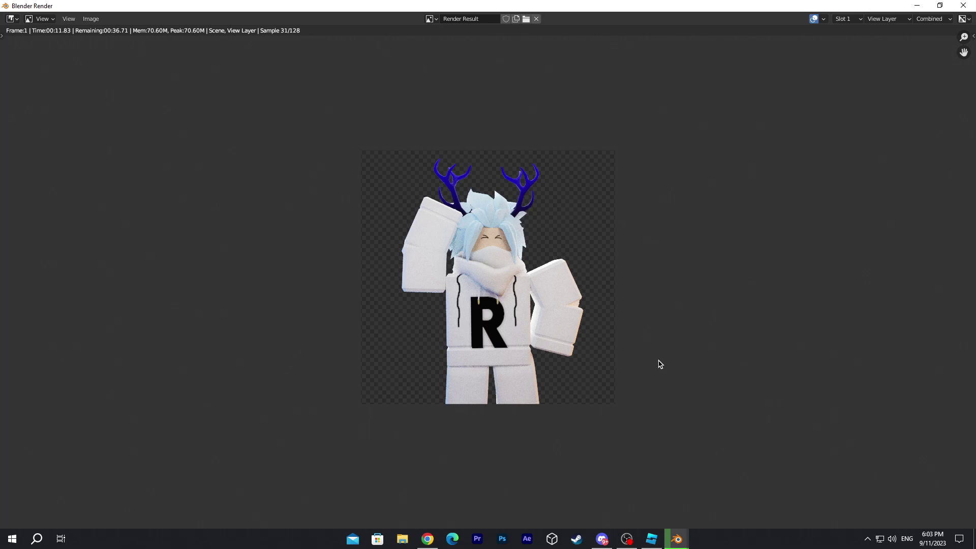
# Step: Save the finished render as an RGBA PNG in the D:\GFX folder, ending its file name with "Tutorial Rendered"
pyautogui.click(92, 19)
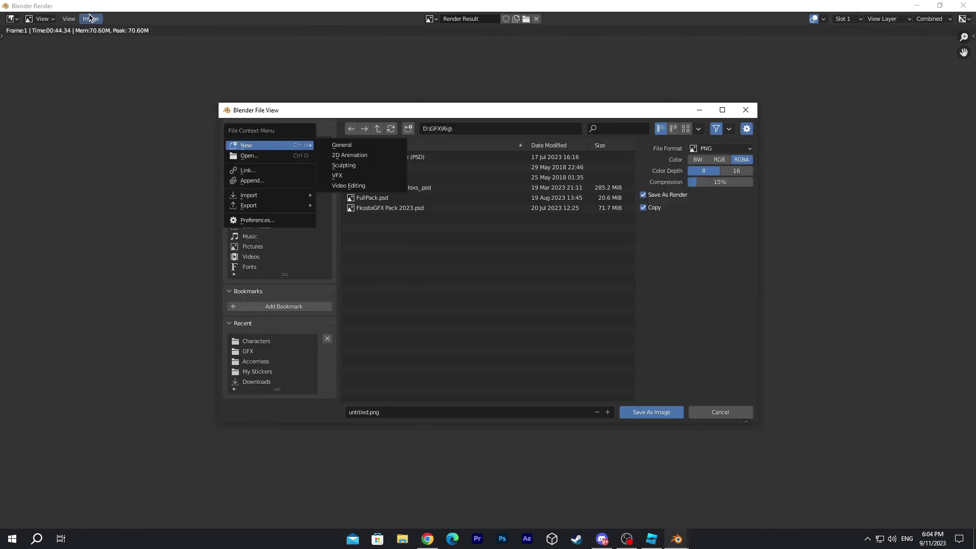
pyautogui.click(91, 19)
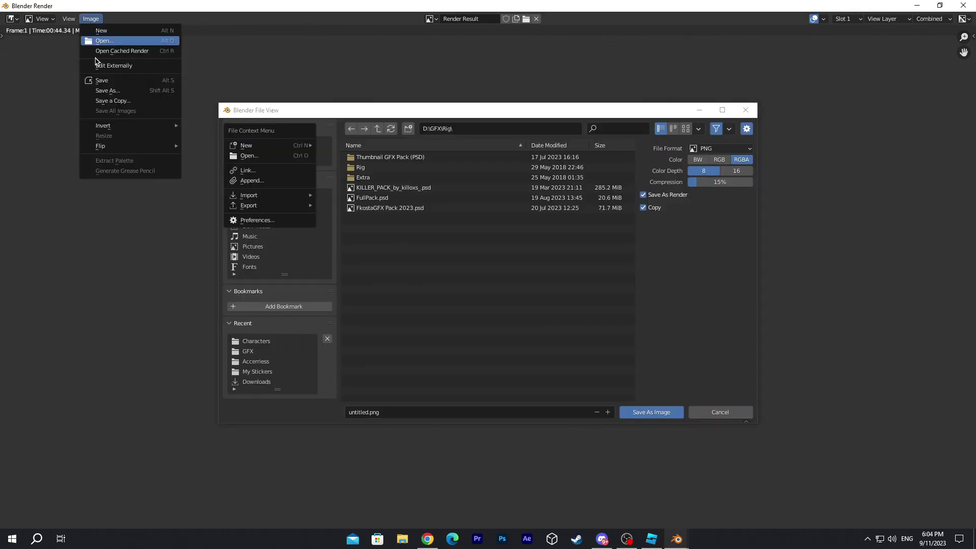
pyautogui.click(272, 342)
pyautogui.click(256, 352)
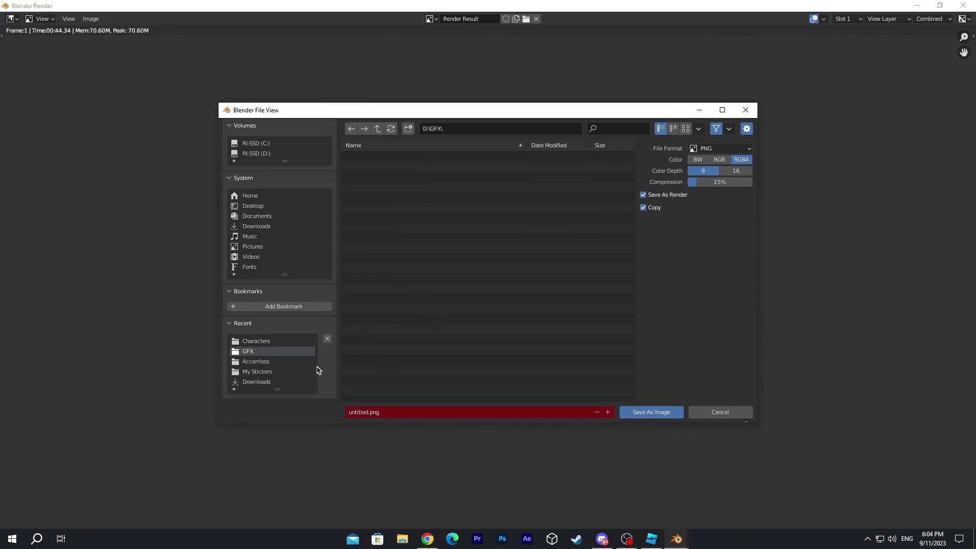
pyautogui.click(395, 415)
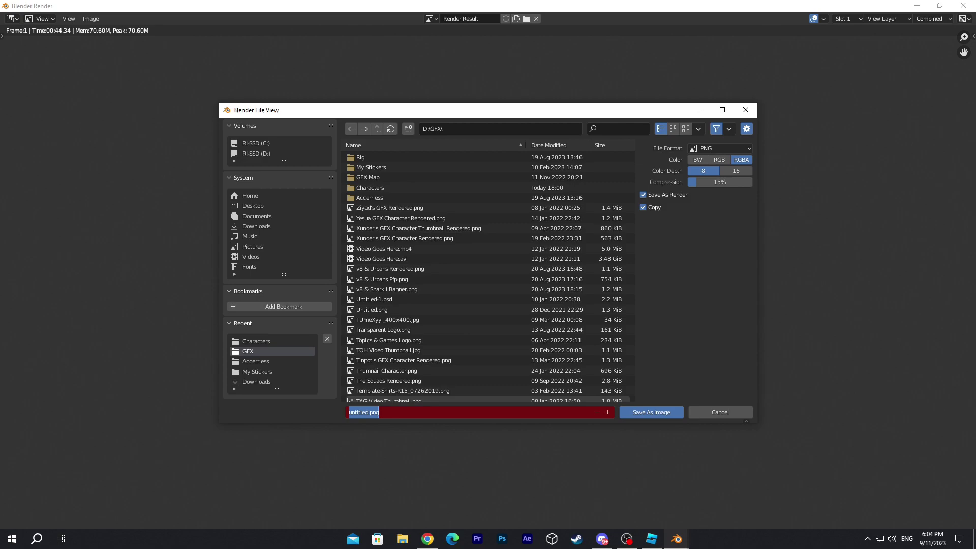
pyautogui.click(701, 356)
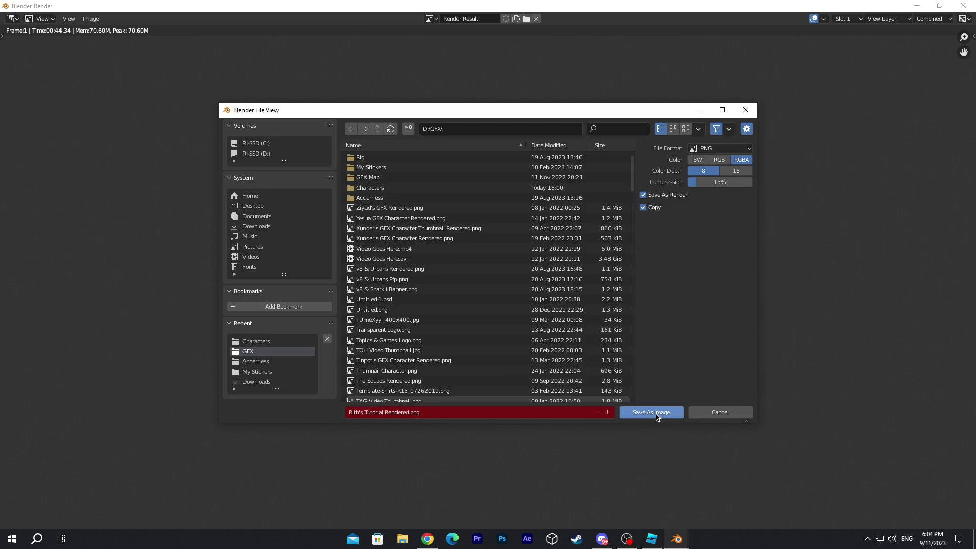
pyautogui.click(656, 414)
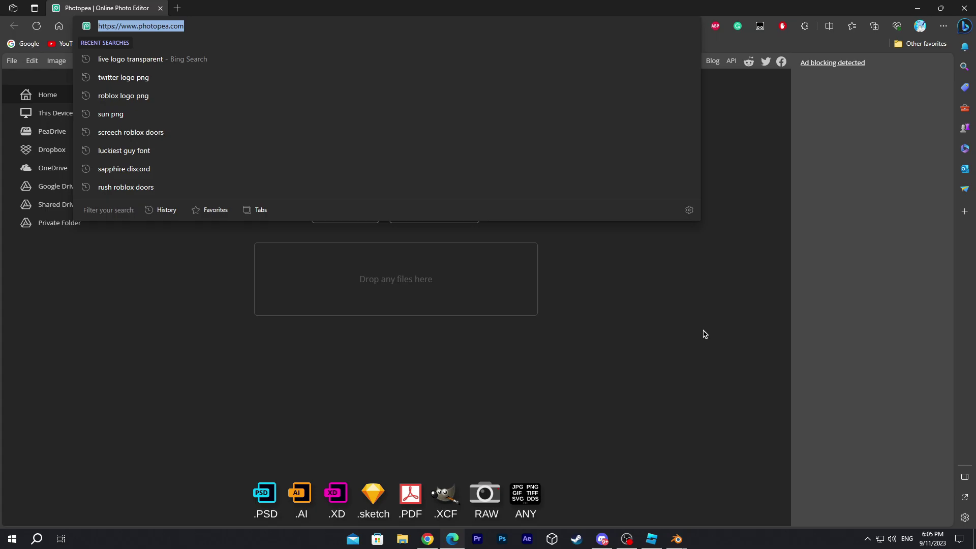
# Step: In Photopea, create a new 800 × 800 pixel project with a transparent background
pyautogui.click(703, 333)
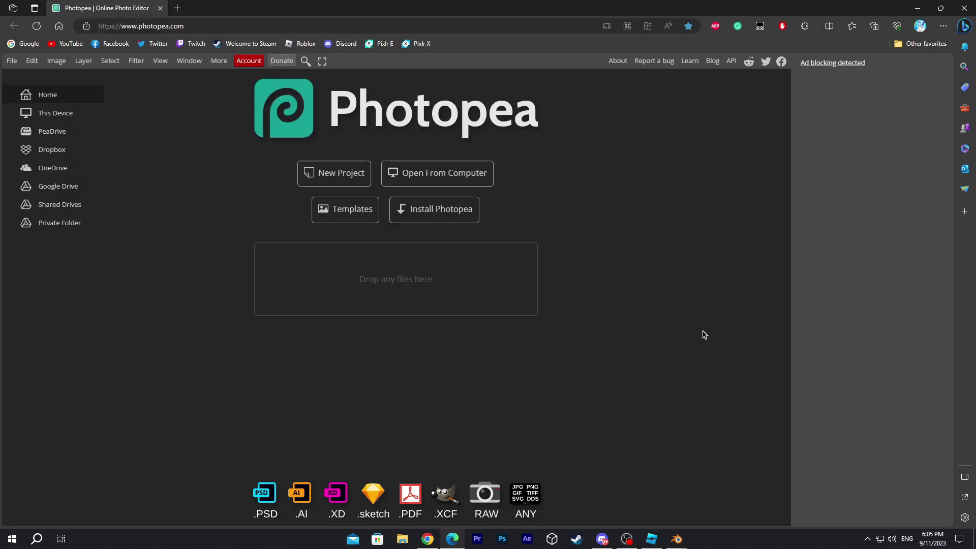
pyautogui.click(345, 174)
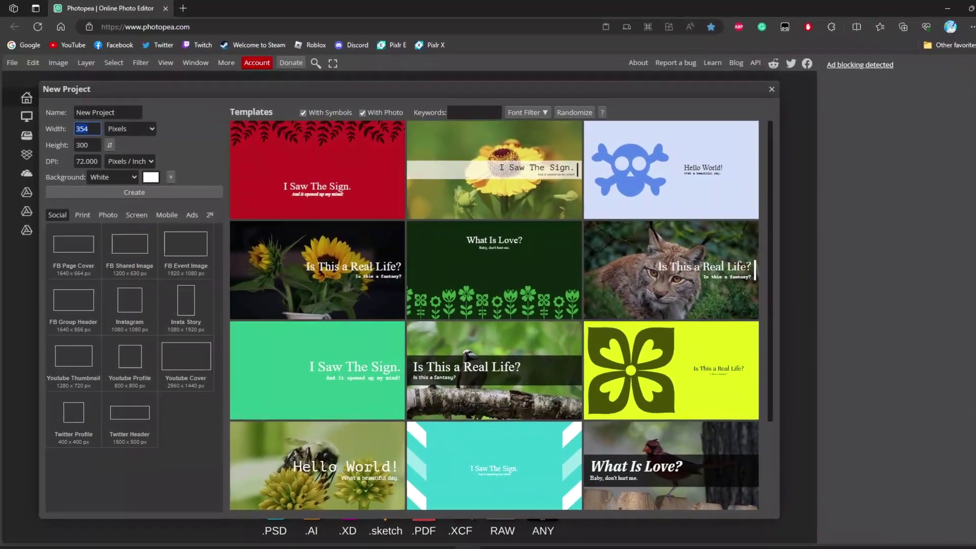
pyautogui.write('800')
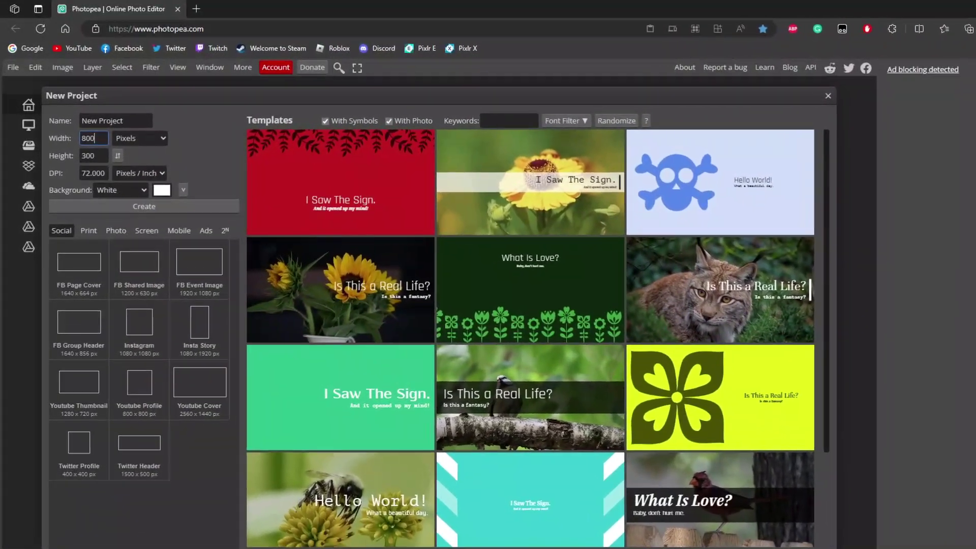
pyautogui.press('Tab')
pyautogui.write('80')
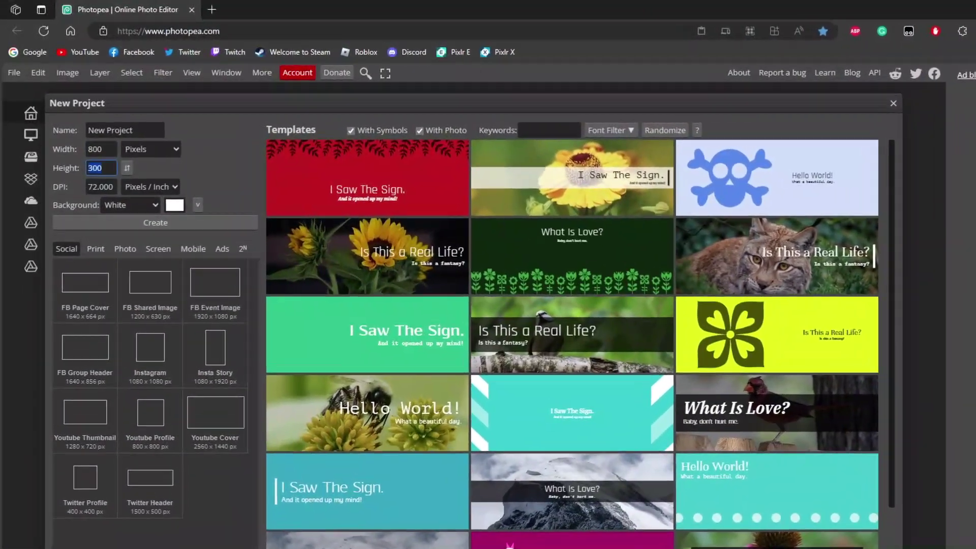
pyautogui.write('0')
pyautogui.click(148, 210)
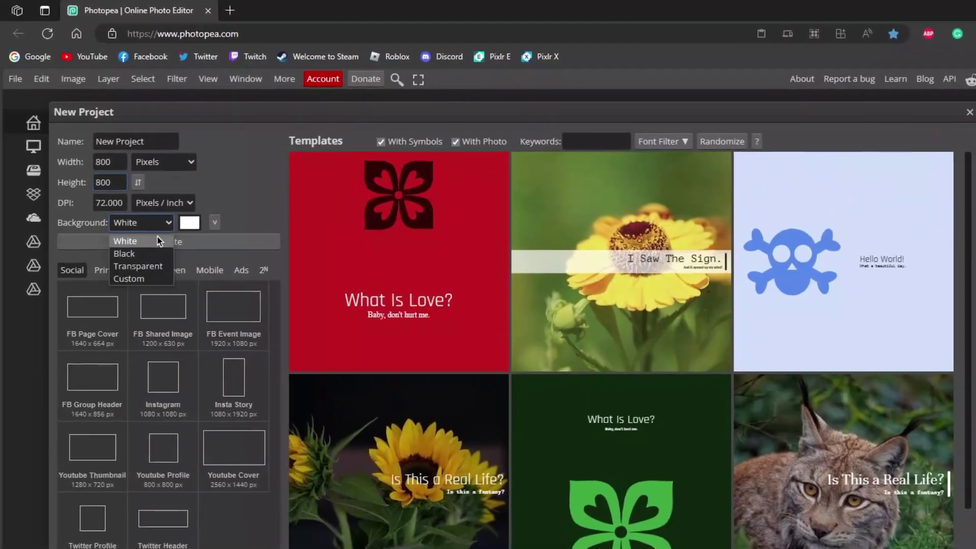
pyautogui.click(149, 272)
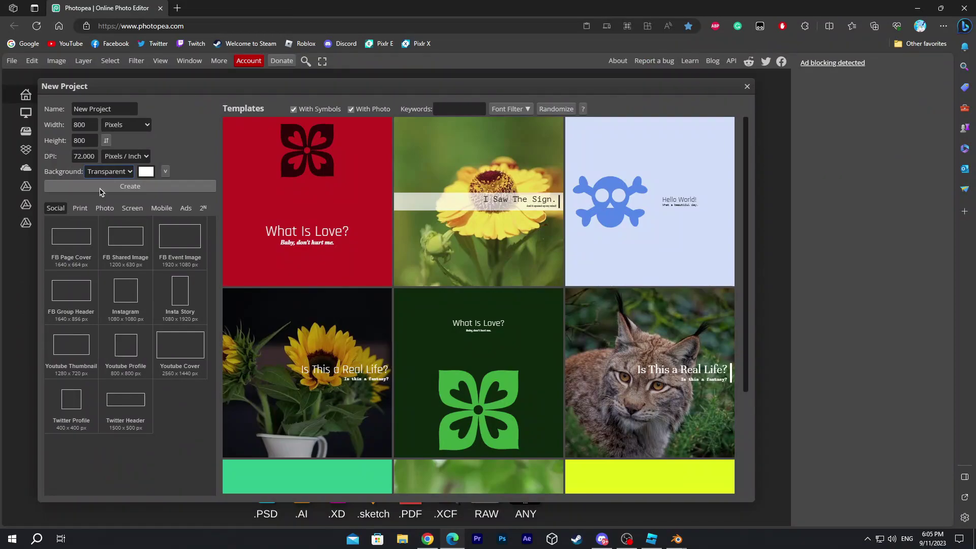
pyautogui.click(101, 187)
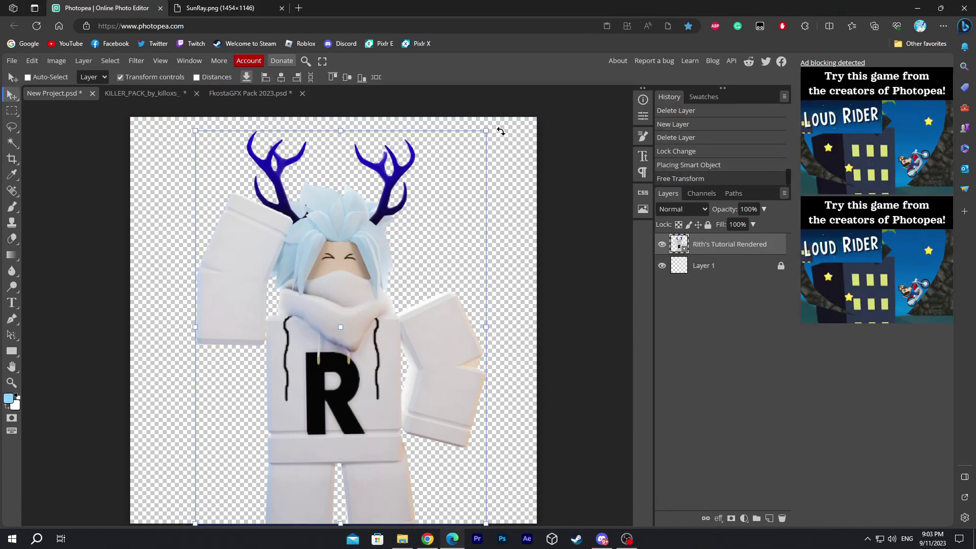
# Step: Transform the character render to about 97% scale with a -1.1° tilt, positioned so the antlers and raised arm fit inside the canvas
pyautogui.moveTo(494, 129)
pyautogui.mouseDown()
pyautogui.moveTo(482, 118)
pyautogui.moveTo(494, 135)
pyautogui.mouseUp()
pyautogui.moveTo(544, 116); pyautogui.dragTo(528, 101)
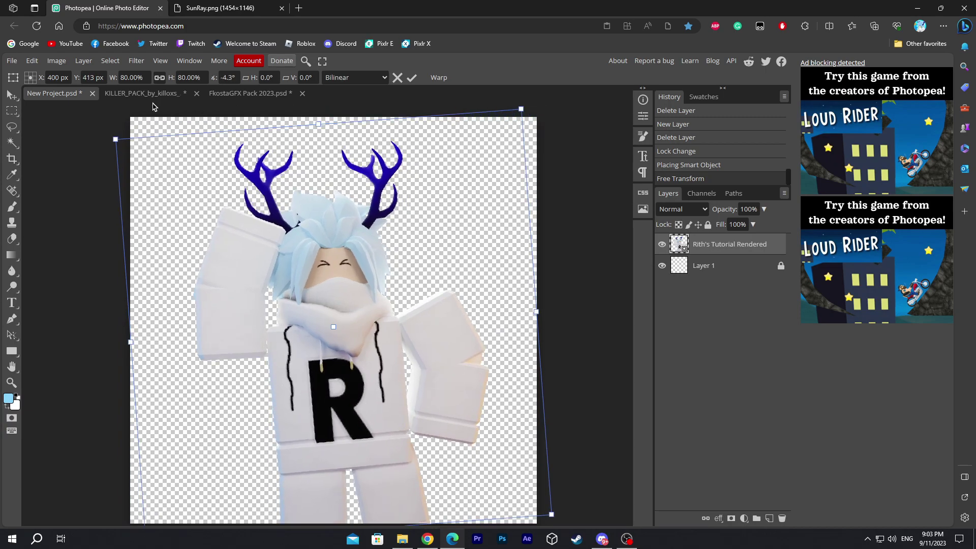
pyautogui.moveTo(114, 143); pyautogui.dragTo(61, 127)
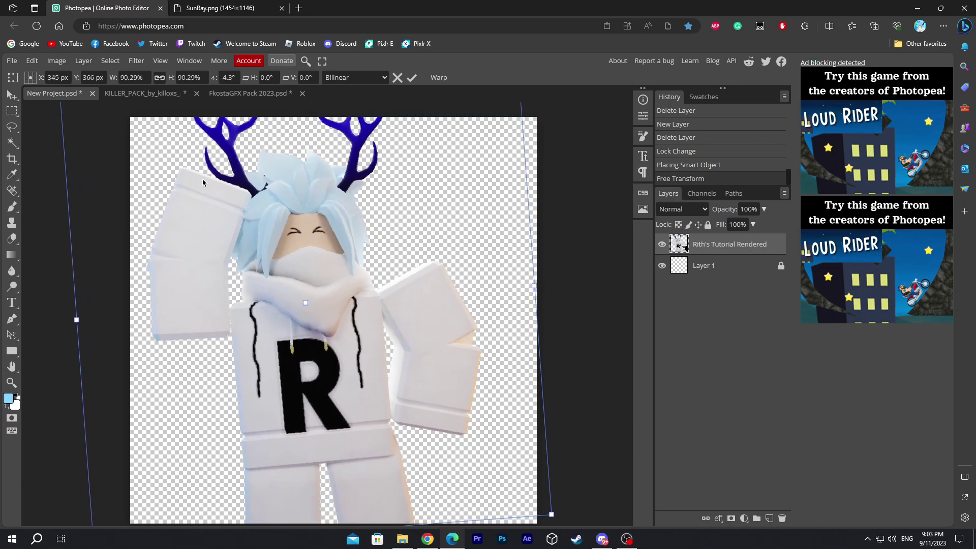
pyautogui.moveTo(211, 192); pyautogui.dragTo(240, 256)
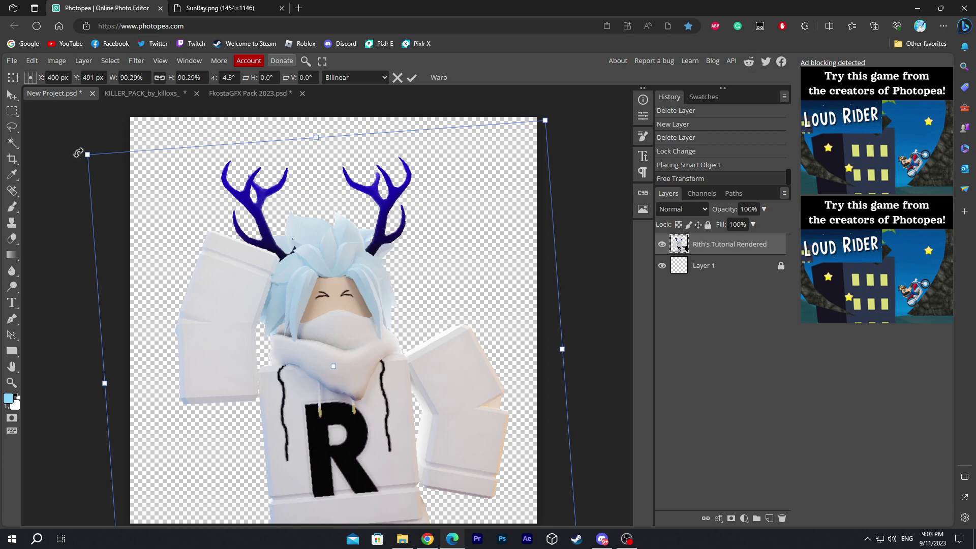
pyautogui.moveTo(78, 153); pyautogui.dragTo(89, 139)
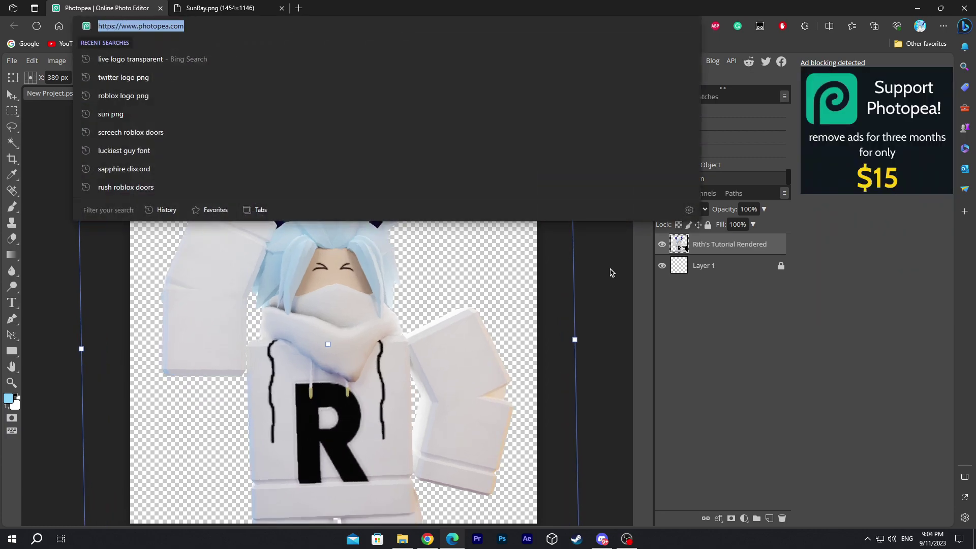
pyautogui.click(611, 273)
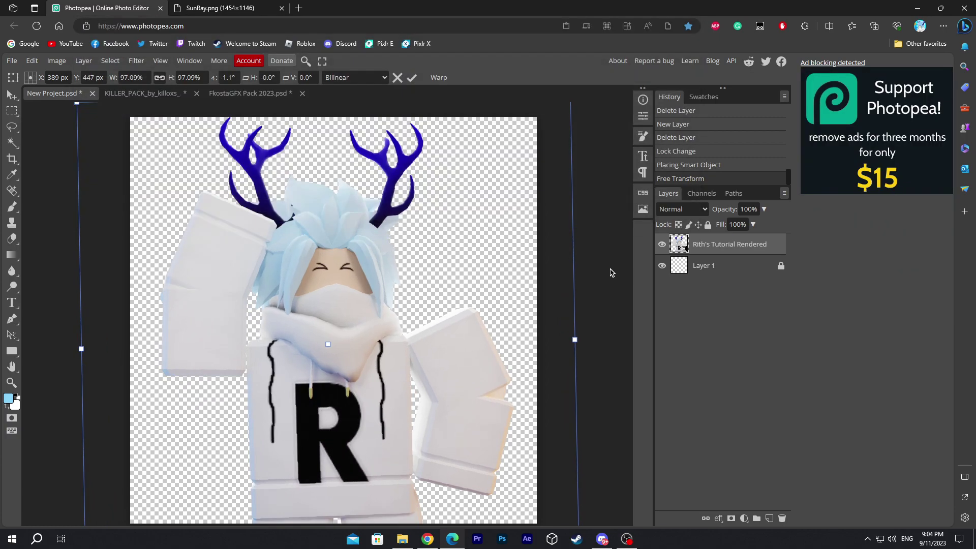
pyautogui.hotkey('ctrl', '+')
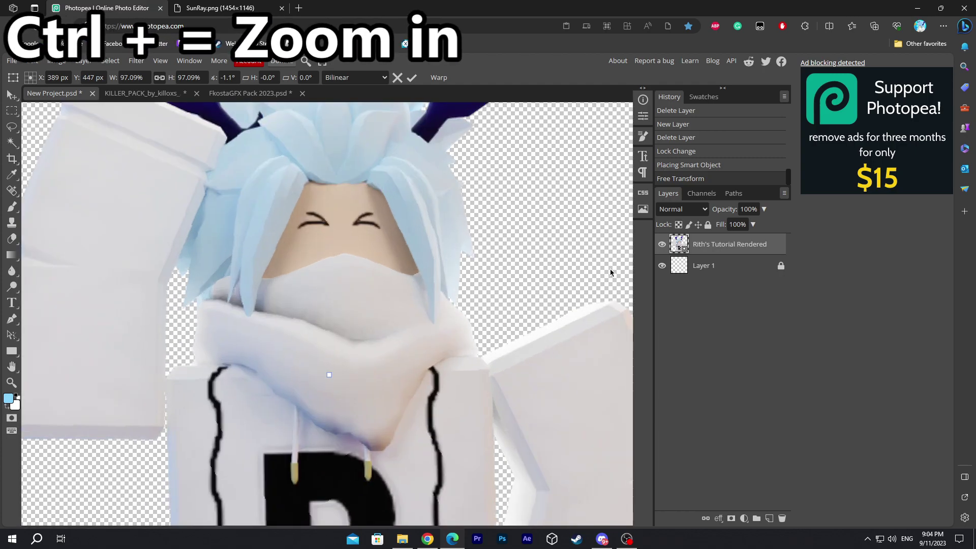
pyautogui.hotkey('ctrl', '-')
pyautogui.hotkey('ctrl', '-')
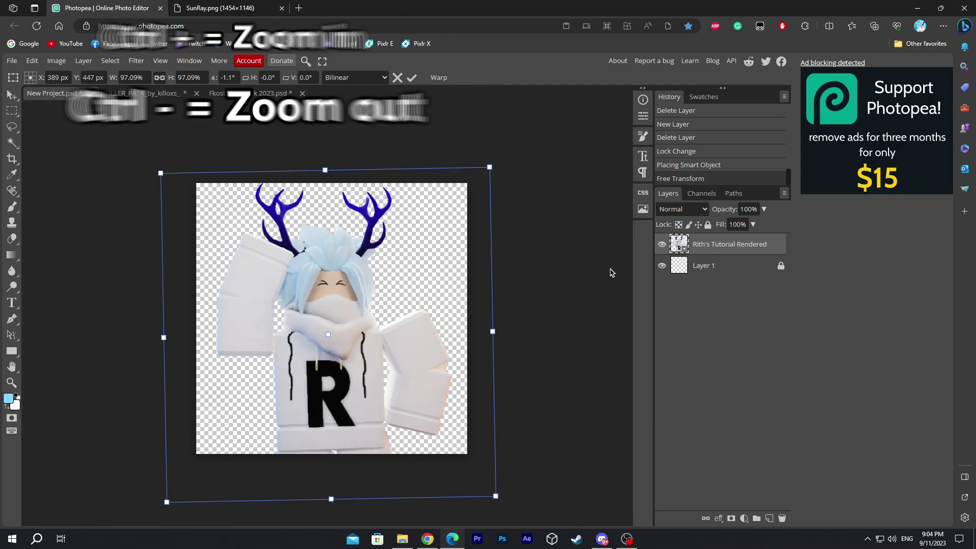
pyautogui.hotkey('ctrl', '-')
pyautogui.press('Return')
# Step: Apply a Hue/Saturation adjustment to the character render with Saturation at 57
pyautogui.click(58, 62)
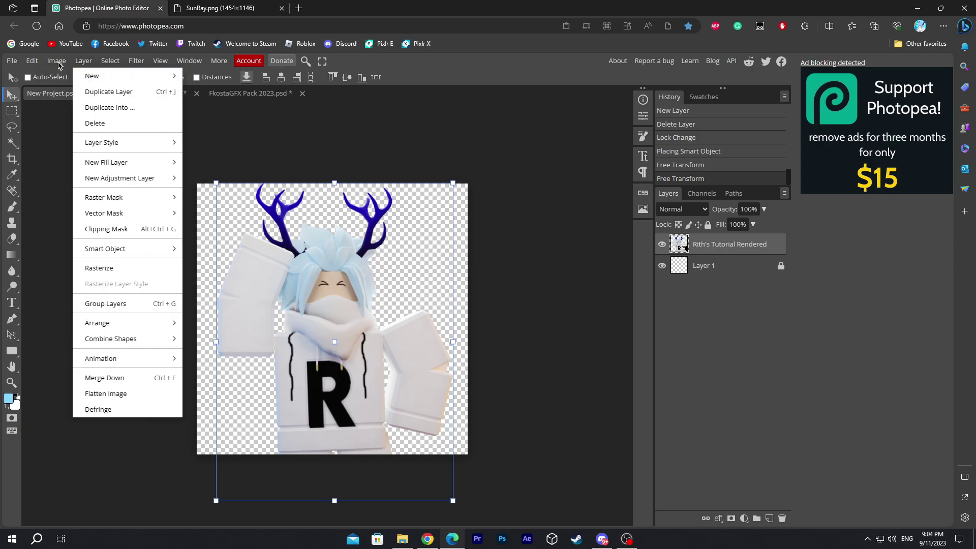
pyautogui.moveTo(96, 96)
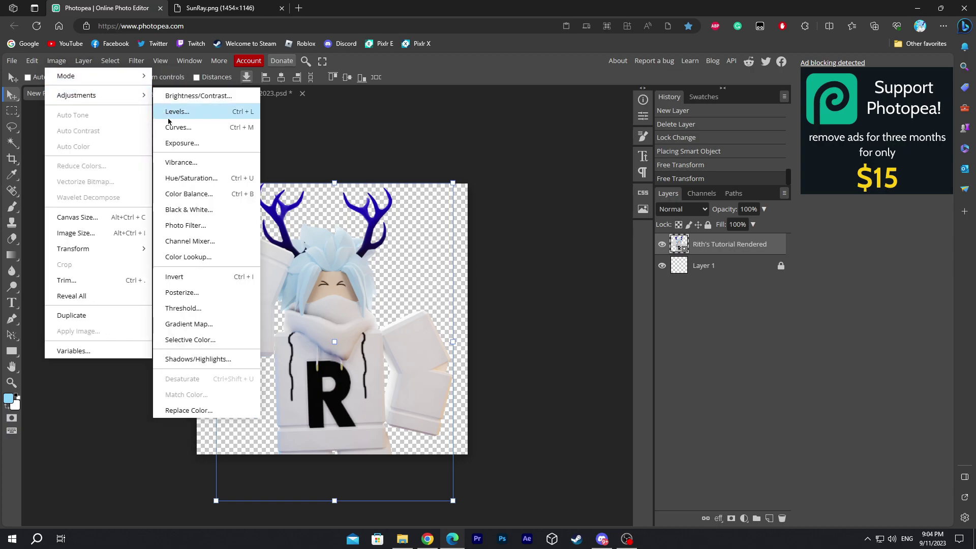
pyautogui.click(187, 180)
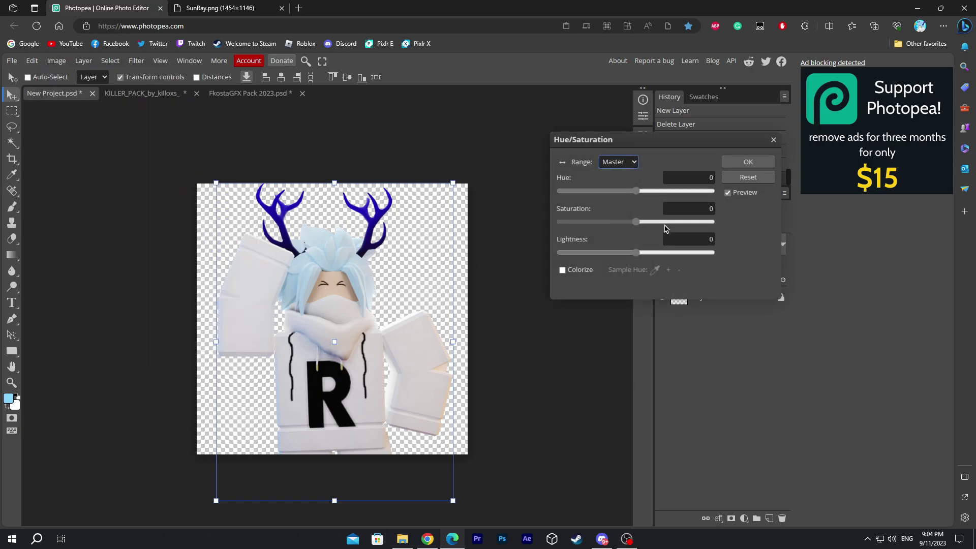
pyautogui.moveTo(639, 225); pyautogui.dragTo(681, 223)
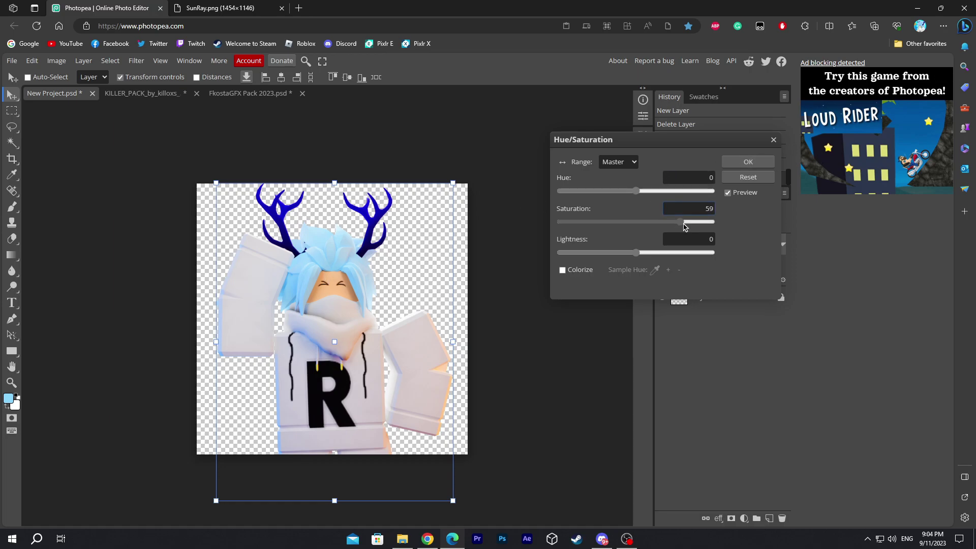
pyautogui.moveTo(680, 222); pyautogui.dragTo(667, 223)
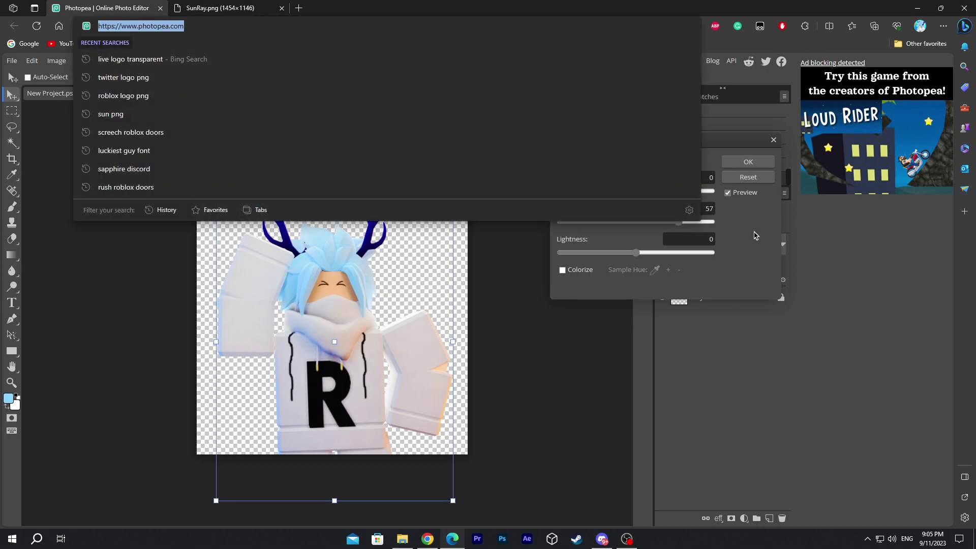
pyautogui.click(769, 239)
pyautogui.click(759, 165)
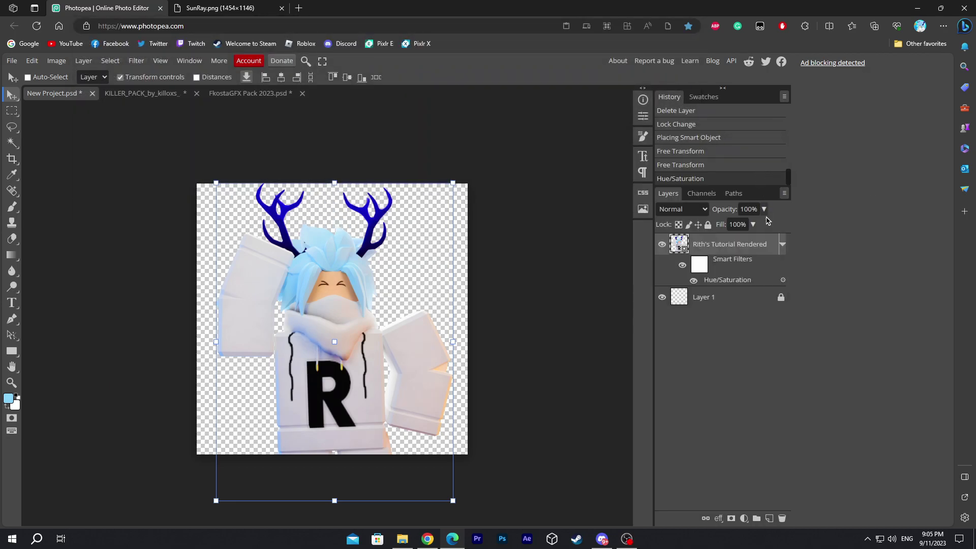
# Step: Collapse the character layer's smart filters, then select and unlock Layer 1
pyautogui.click(784, 247)
pyautogui.click(735, 260)
pyautogui.click(707, 225)
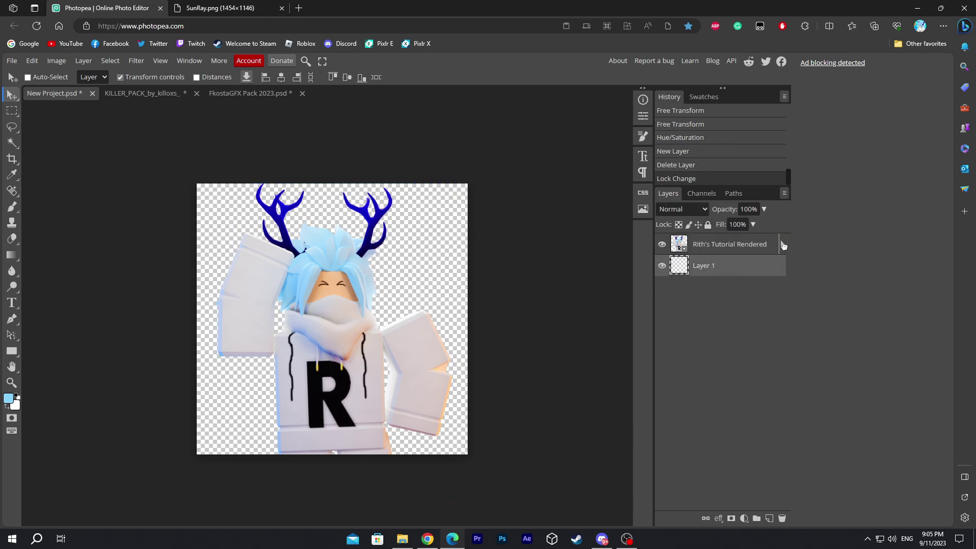
# Step: Paint all of Layer 1 behind the character white, using a hard 250 px brush at 100% hardness
pyautogui.click(13, 206)
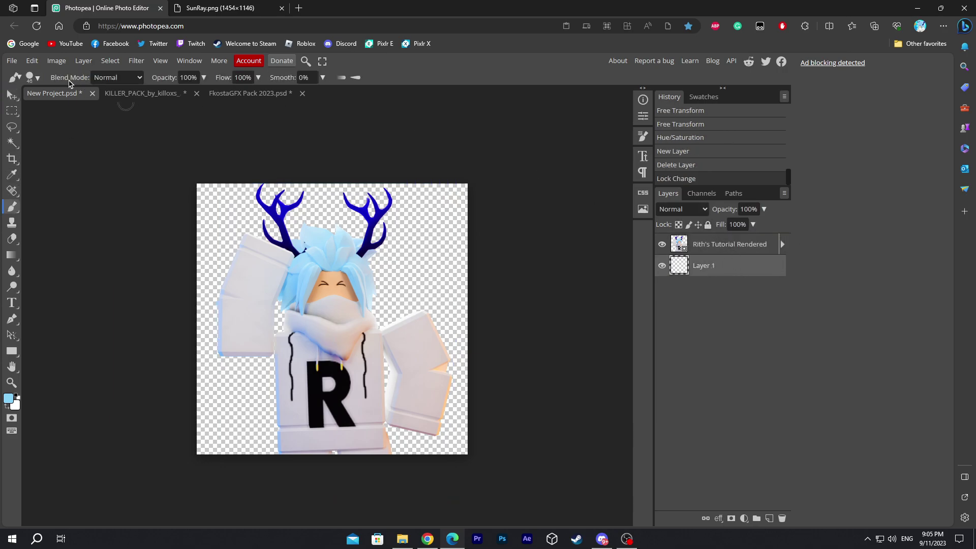
pyautogui.click(32, 77)
pyautogui.moveTo(101, 105); pyautogui.dragTo(131, 106)
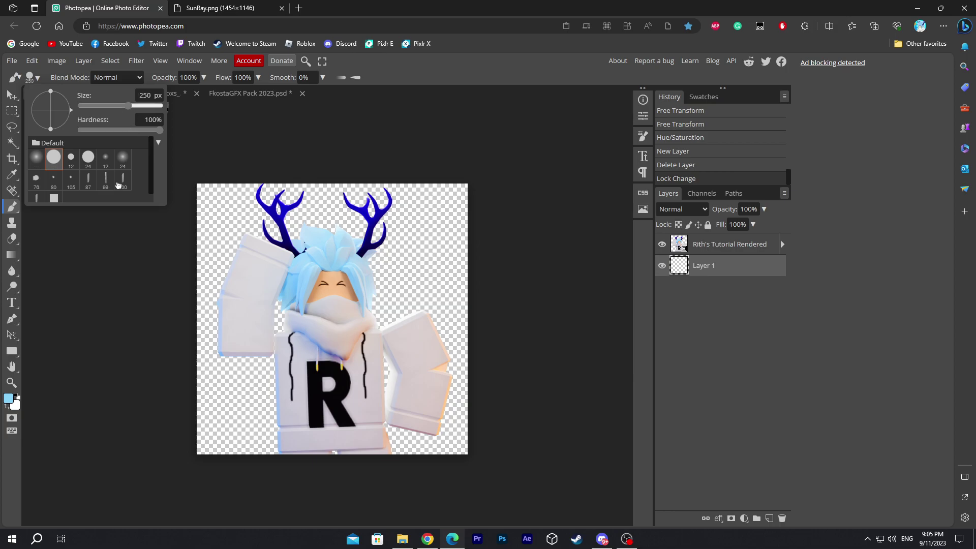
pyautogui.click(8, 397)
pyautogui.moveTo(643, 233); pyautogui.dragTo(607, 196)
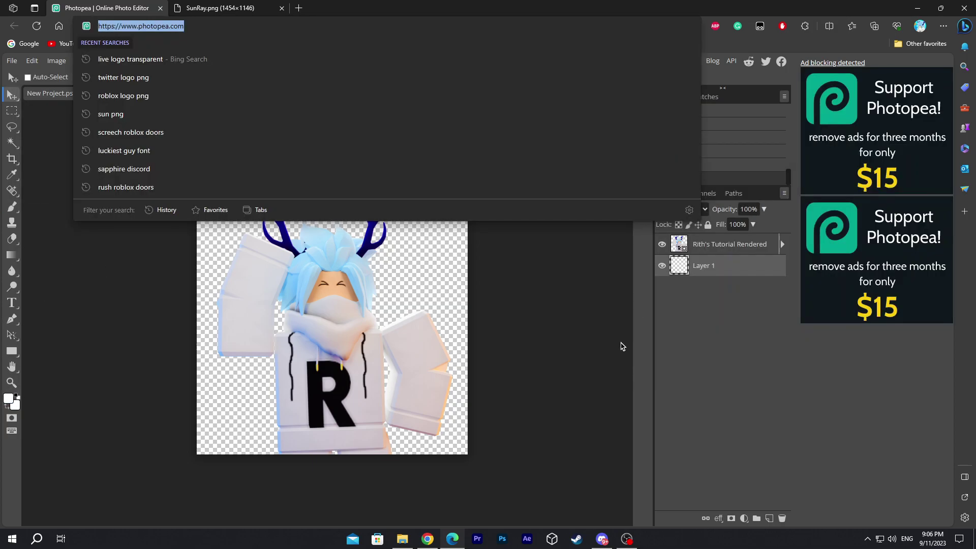
pyautogui.click(700, 365)
pyautogui.click(13, 207)
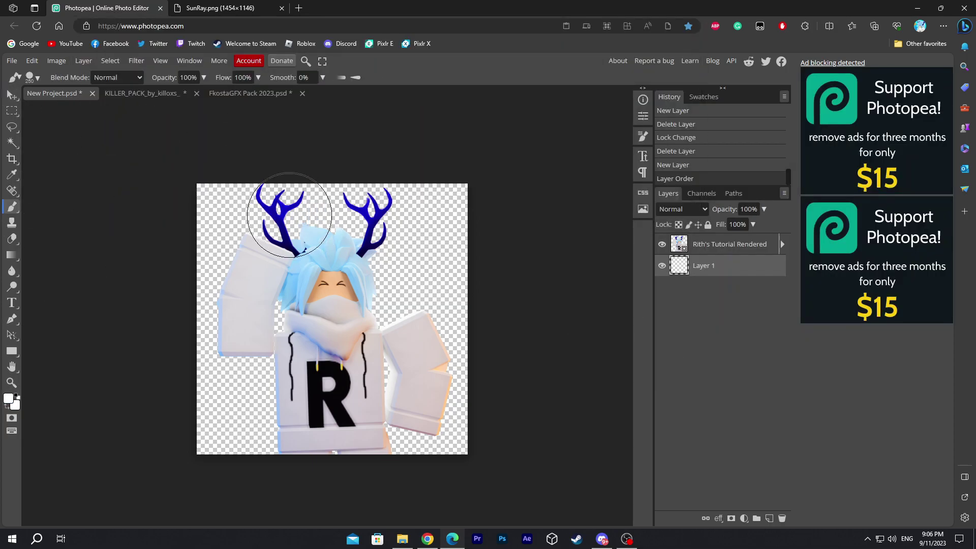
pyautogui.moveTo(290, 215)
pyautogui.mouseDown()
pyautogui.moveTo(188, 244)
pyautogui.moveTo(250, 363)
pyautogui.moveTo(497, 422)
pyautogui.moveTo(163, 407)
pyautogui.moveTo(218, 464)
pyautogui.moveTo(208, 488)
pyautogui.mouseUp()
# Step: Add a Gradient Overlay to Layer 1 and open its gradient for editing, keeping the editor clear of the canvas
pyautogui.click(12, 95)
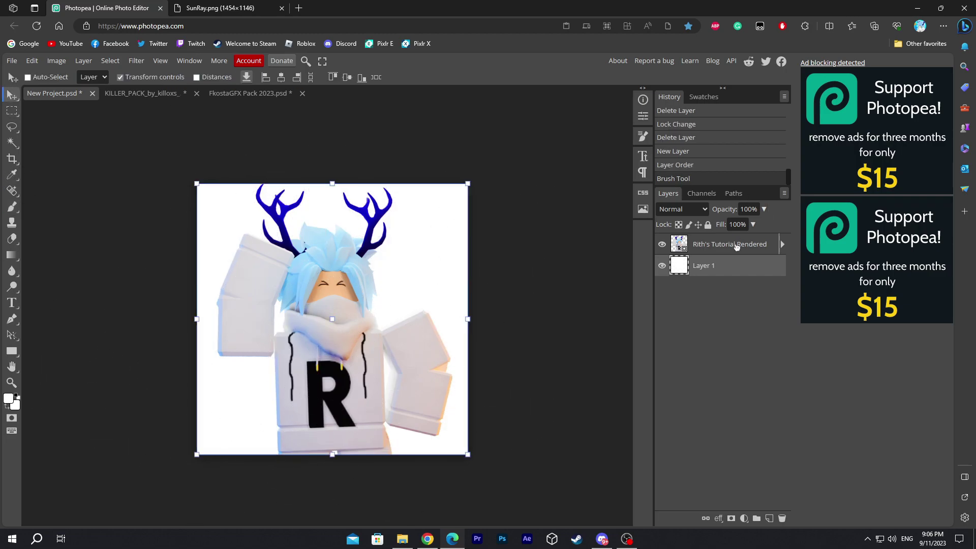
pyautogui.doubleClick(742, 266)
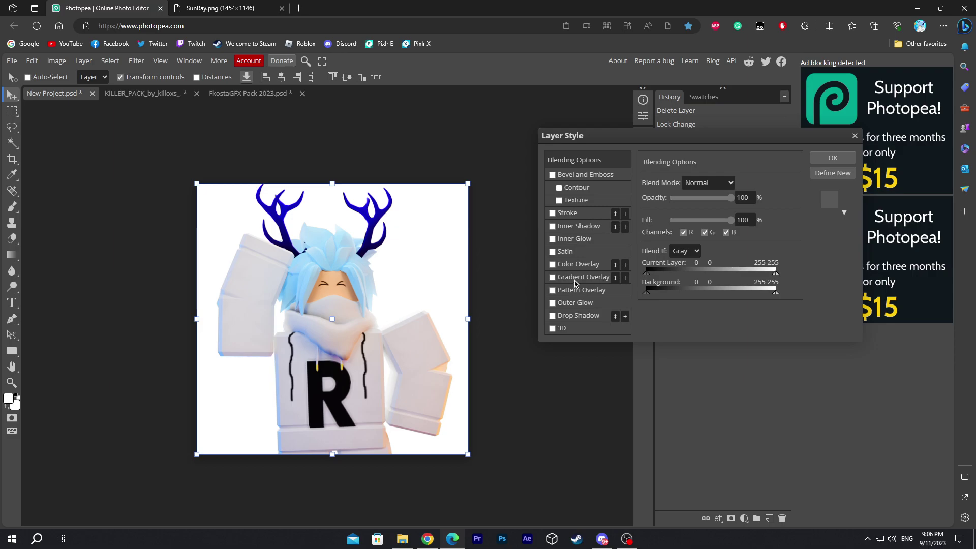
pyautogui.click(552, 277)
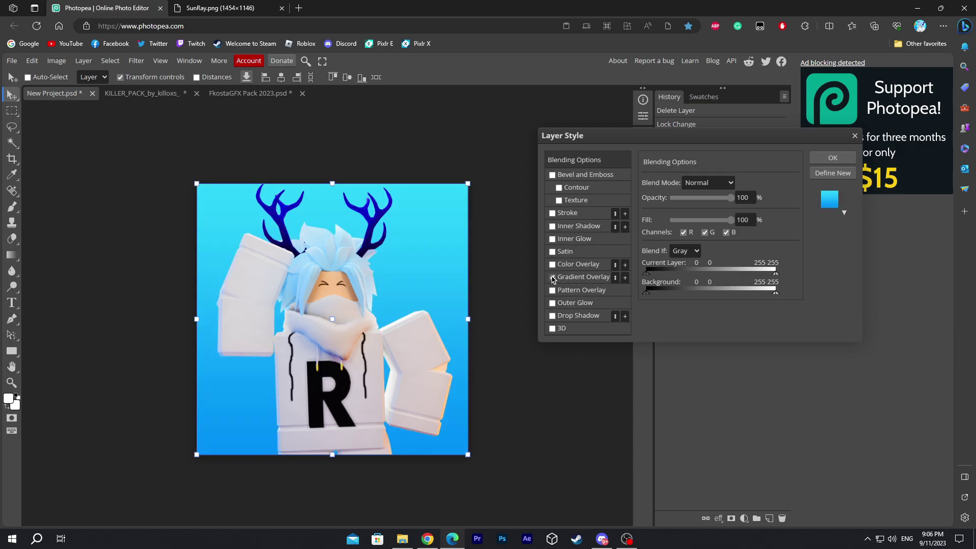
pyautogui.click(580, 277)
pyautogui.click(697, 211)
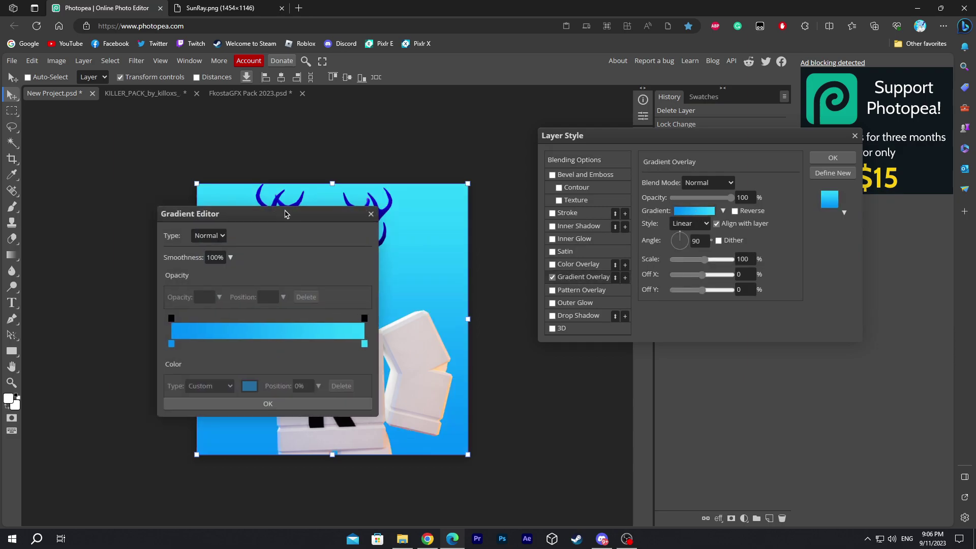
pyautogui.moveTo(283, 210); pyautogui.dragTo(737, 188)
# Step: Use 0090ff for the gradient's 0% stop and 2ed5ff for its 100% stop, and accept the background gradient
pyautogui.click(630, 317)
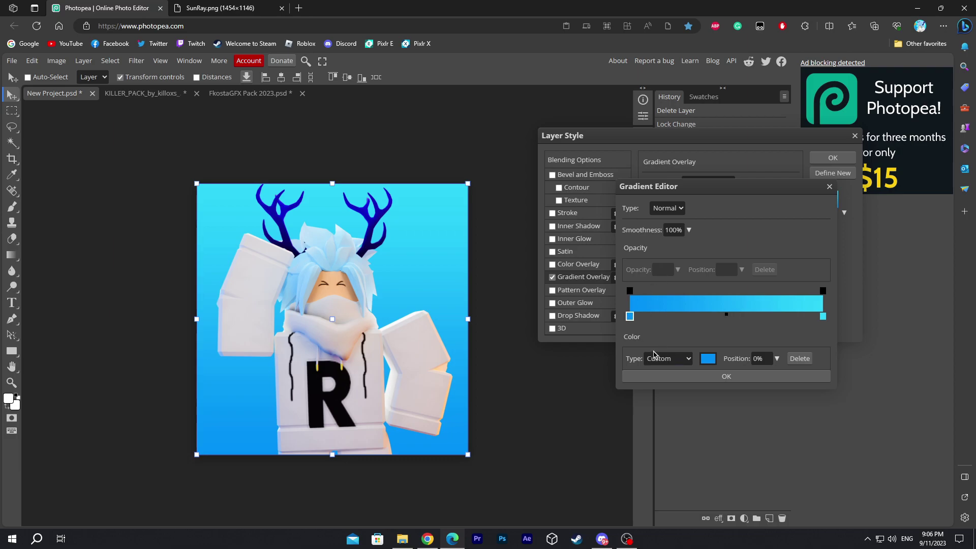
pyautogui.click(708, 360)
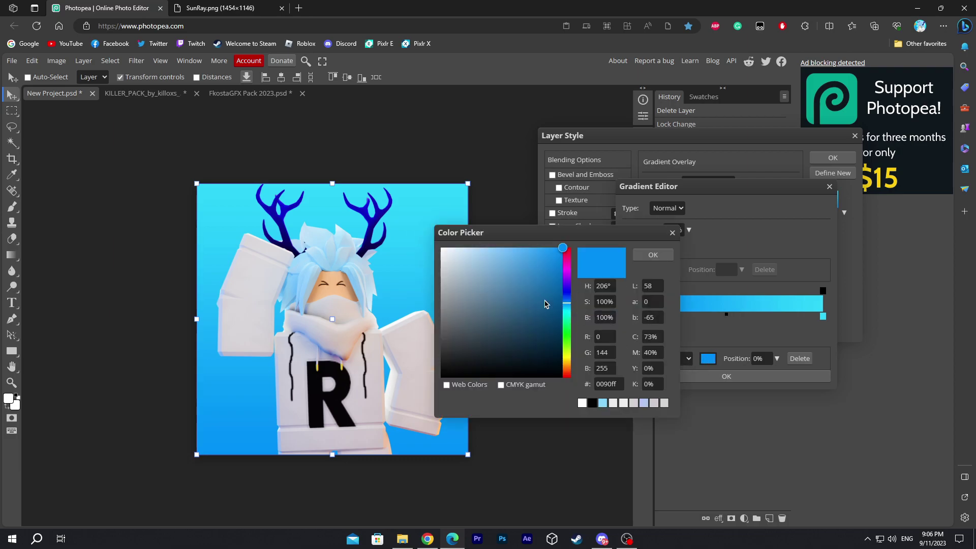
pyautogui.click(652, 255)
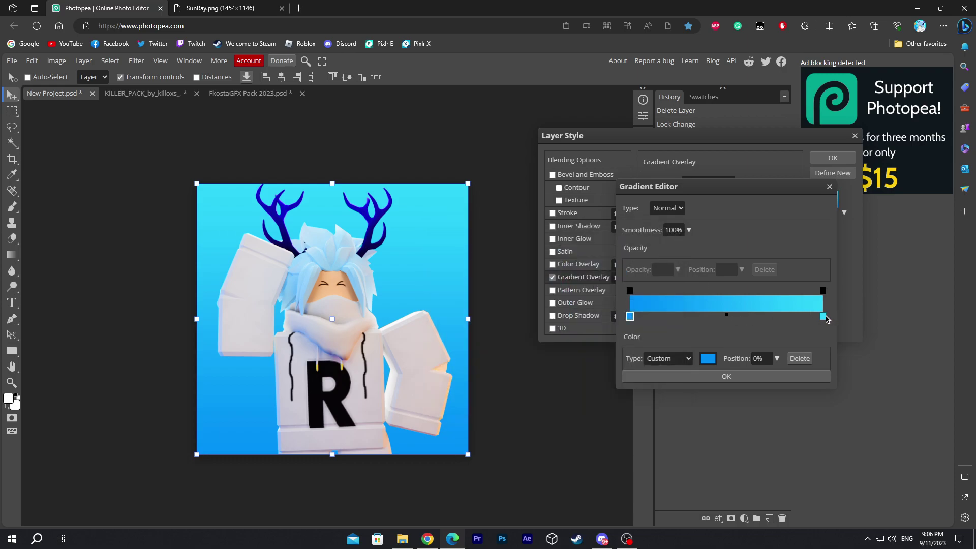
pyautogui.click(823, 317)
pyautogui.click(709, 360)
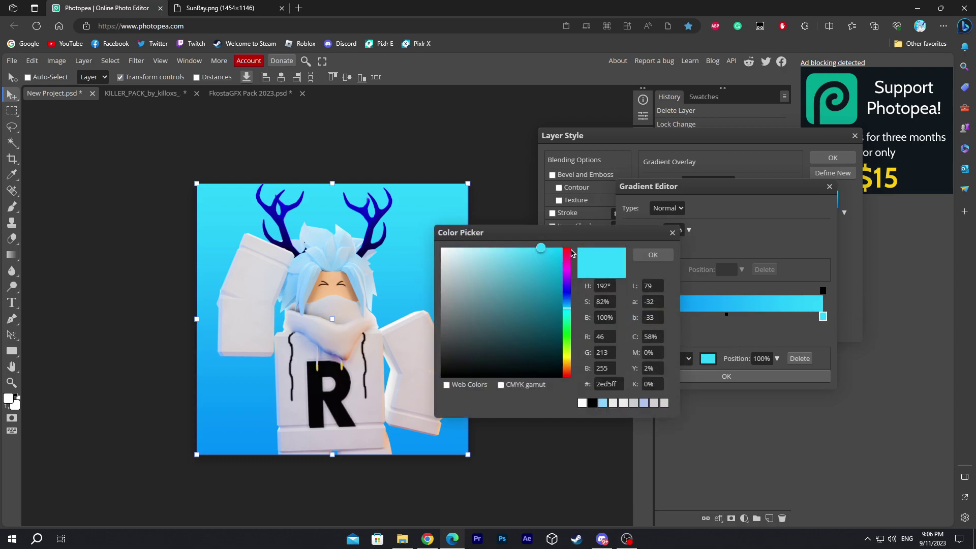
pyautogui.click(663, 255)
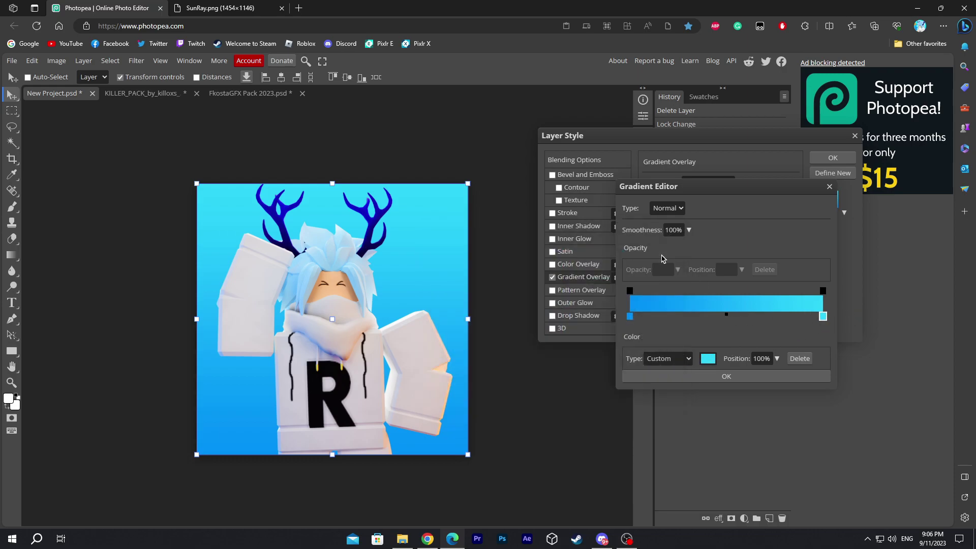
pyautogui.click(710, 375)
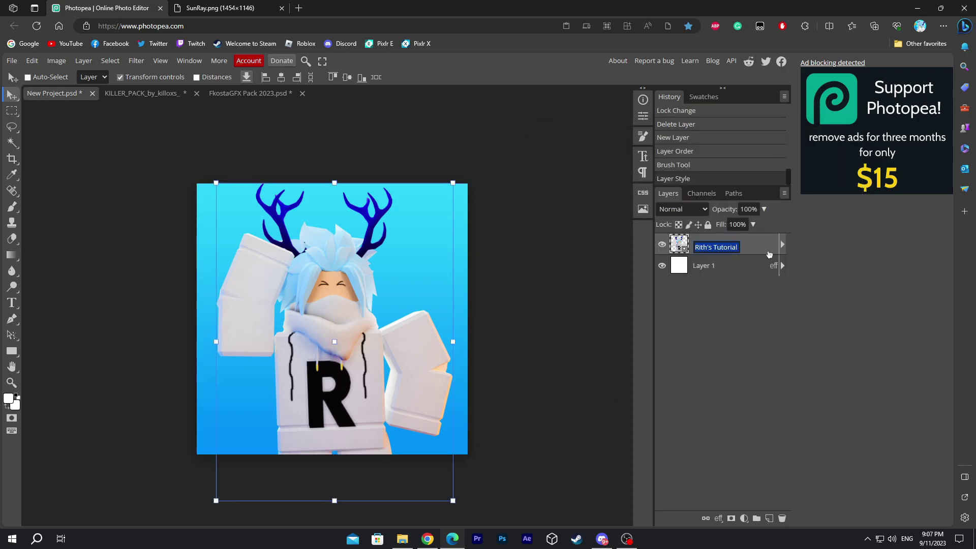
# Step: Add a Drop Shadow with the Linear Dodge blend mode to the character layer
pyautogui.rightClick(769, 254)
pyautogui.click(761, 251)
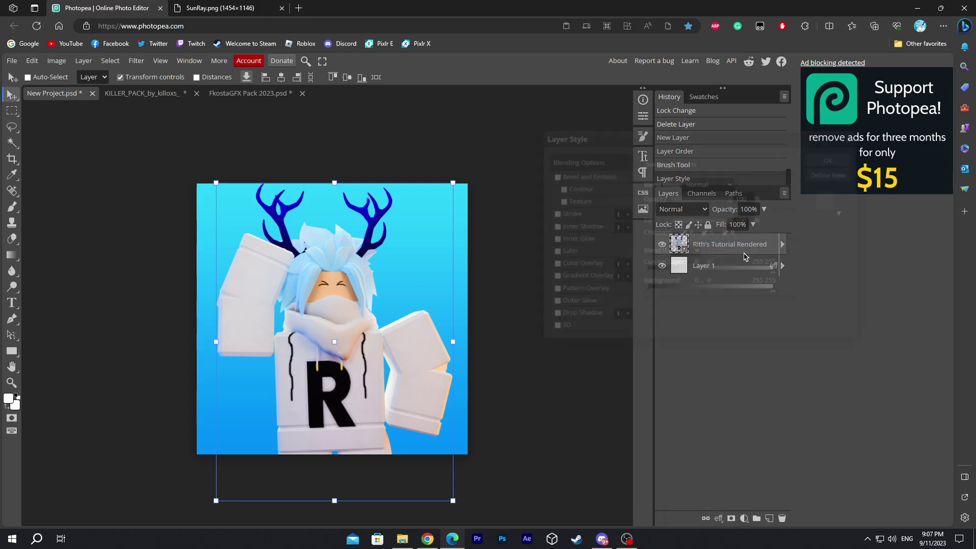
pyautogui.click(552, 316)
pyautogui.click(564, 316)
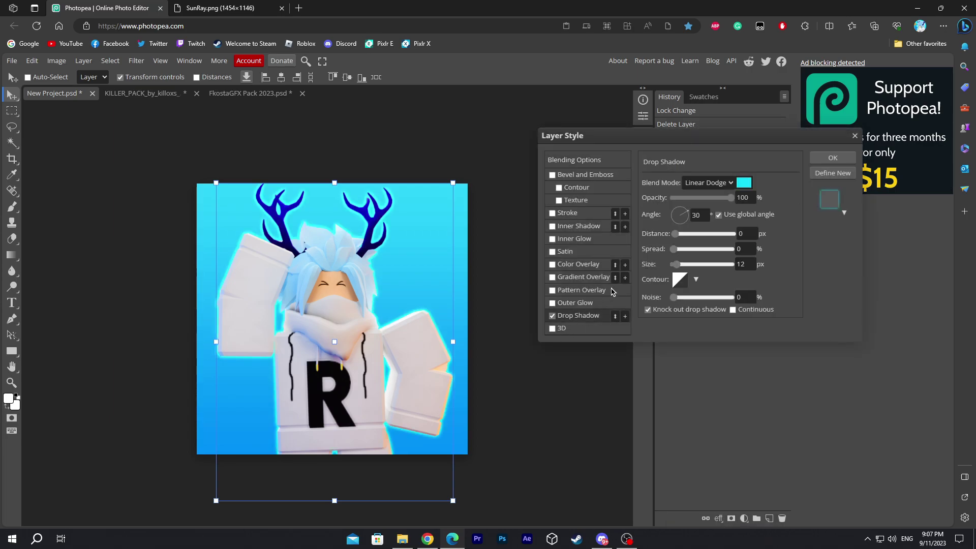
pyautogui.click(693, 184)
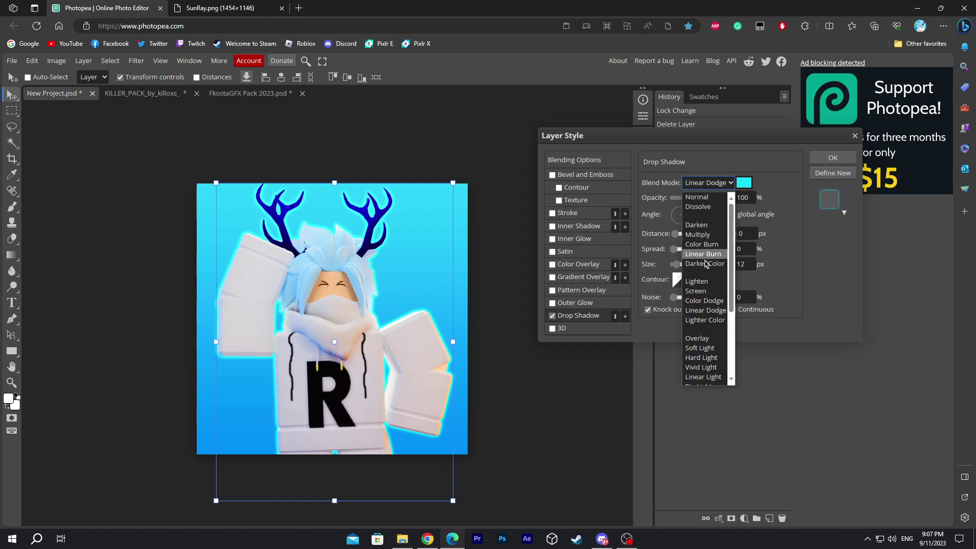
pyautogui.click(711, 311)
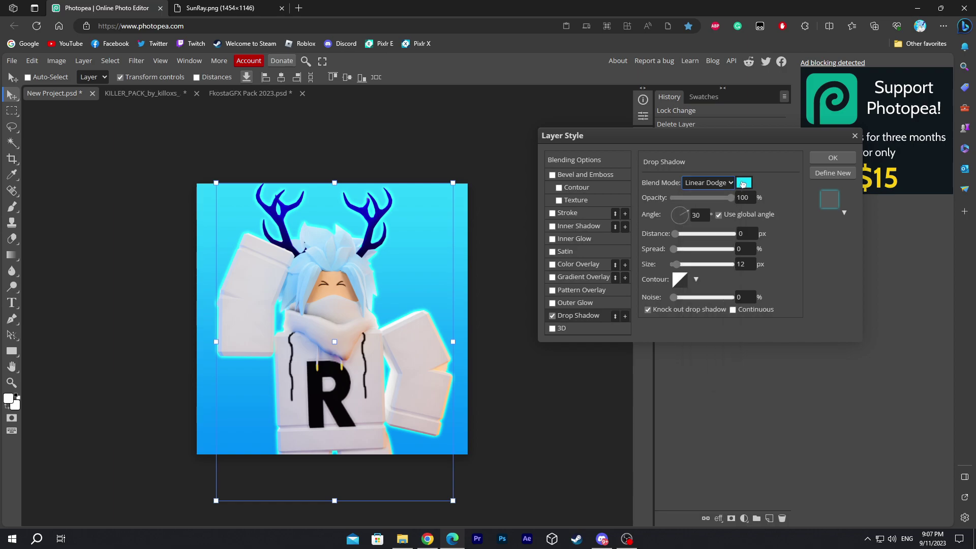
# Step: Recolour the drop shadow to a fully saturated sky blue and accept the colour
pyautogui.click(742, 183)
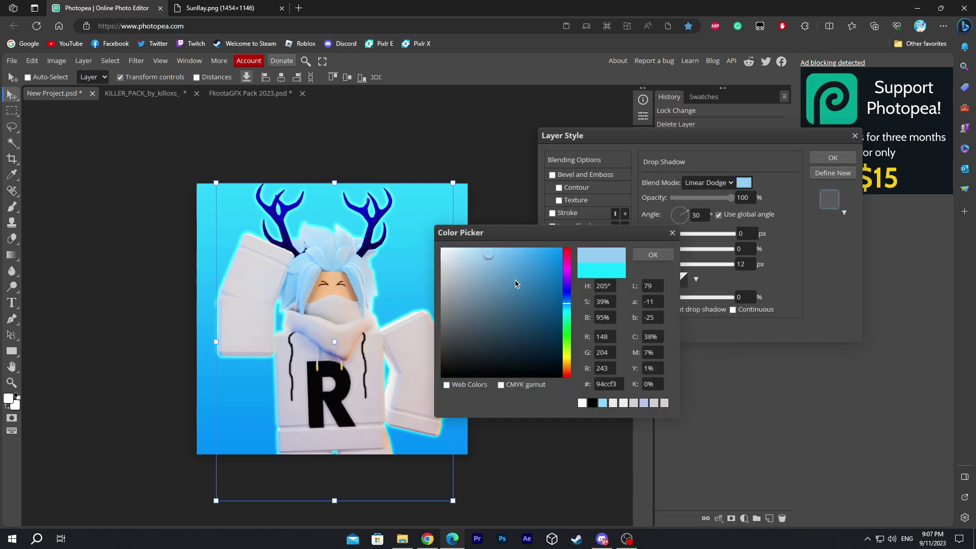
pyautogui.click(562, 247)
pyautogui.click(566, 311)
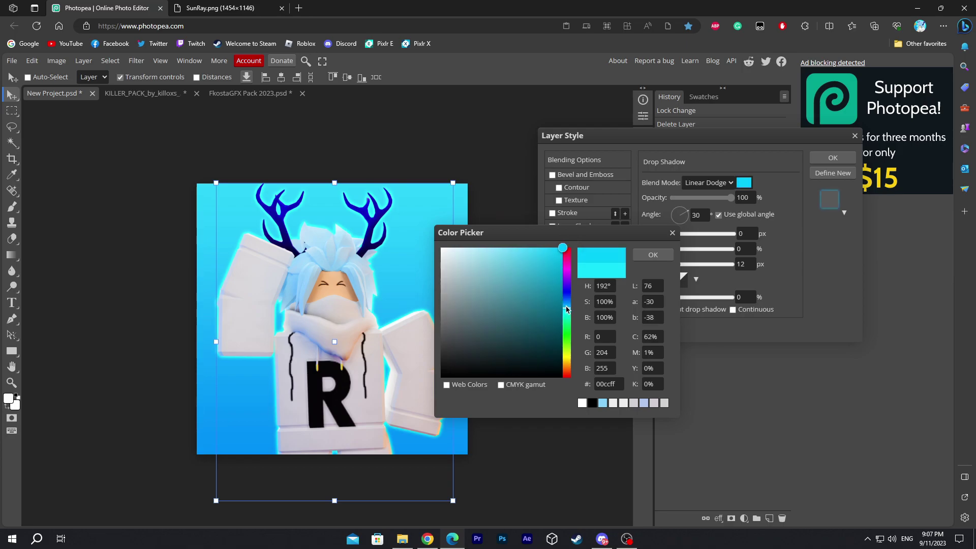
pyautogui.click(645, 257)
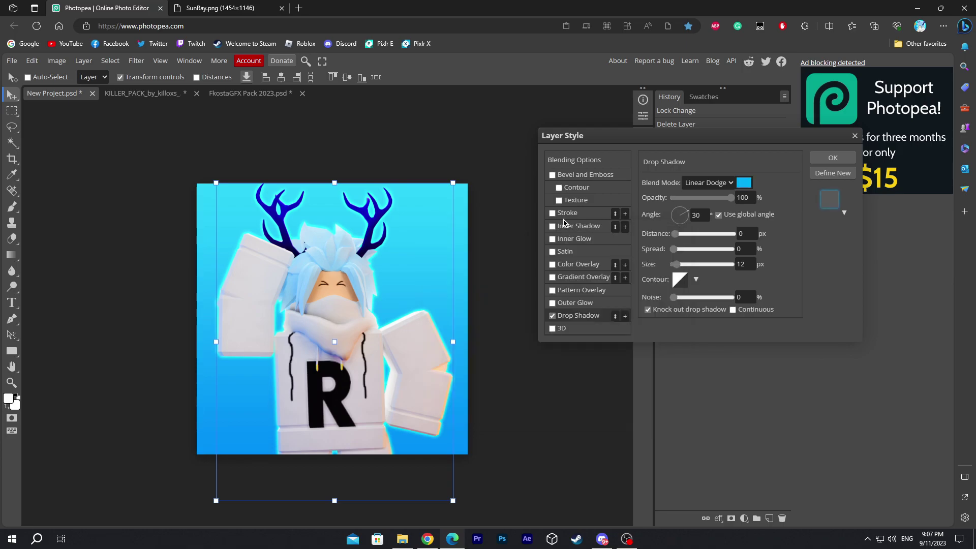
# Step: Set the drop shadow's size to about 15 px, enable Inner Glow, and apply the layer style
pyautogui.moveTo(680, 265); pyautogui.dragTo(677, 266)
pyautogui.click(553, 239)
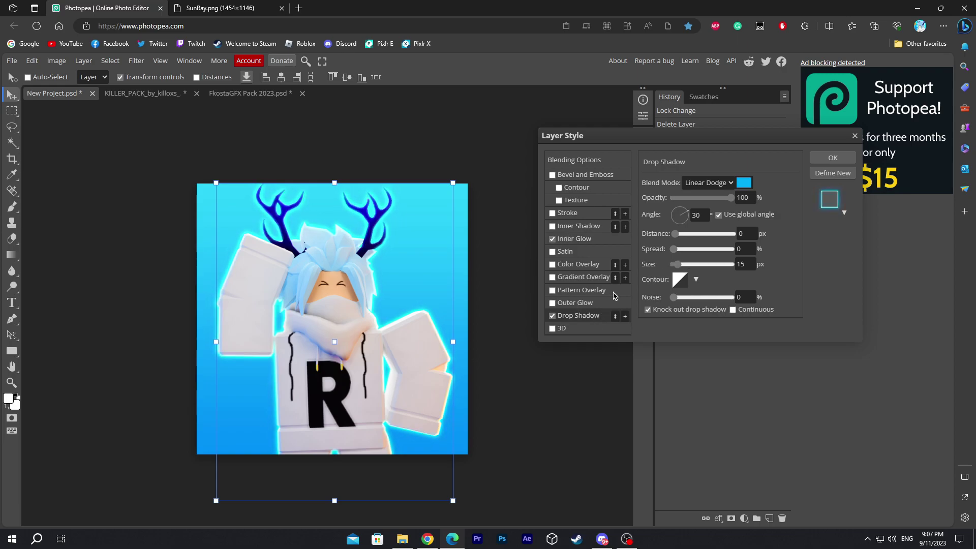
pyautogui.moveTo(677, 265); pyautogui.dragTo(679, 268)
pyautogui.click(579, 239)
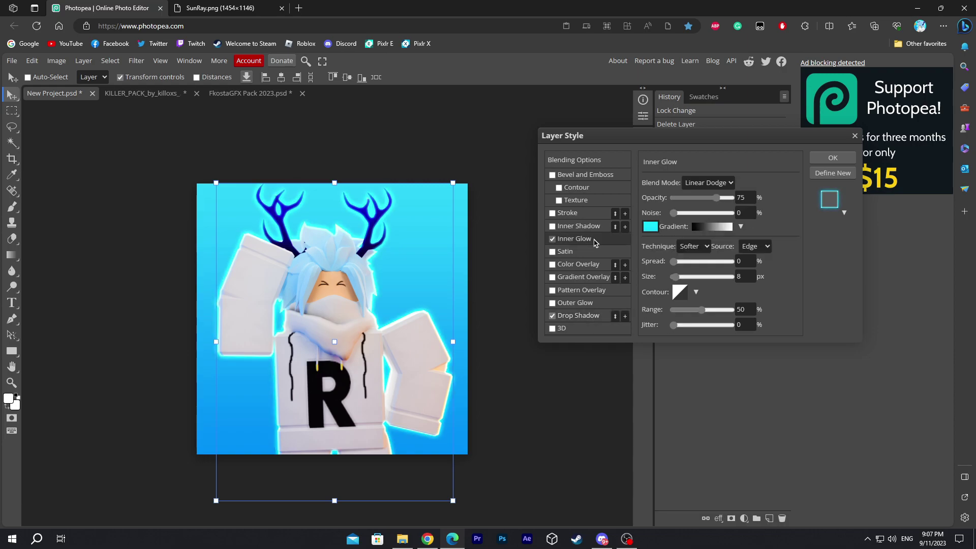
pyautogui.click(600, 316)
pyautogui.click(842, 161)
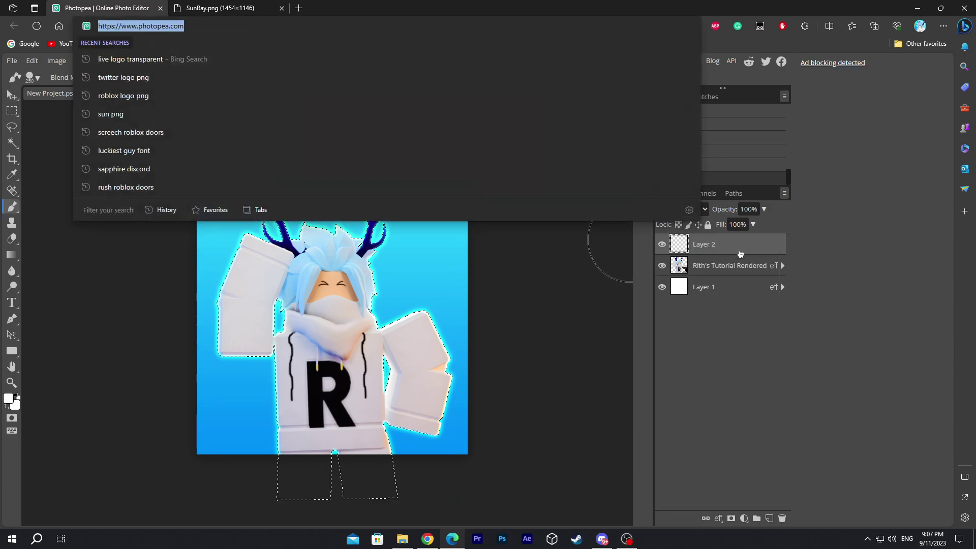
# Step: Load the character layer's outline as a selection and paint it completely white on the new Layer 2
pyautogui.click(739, 253)
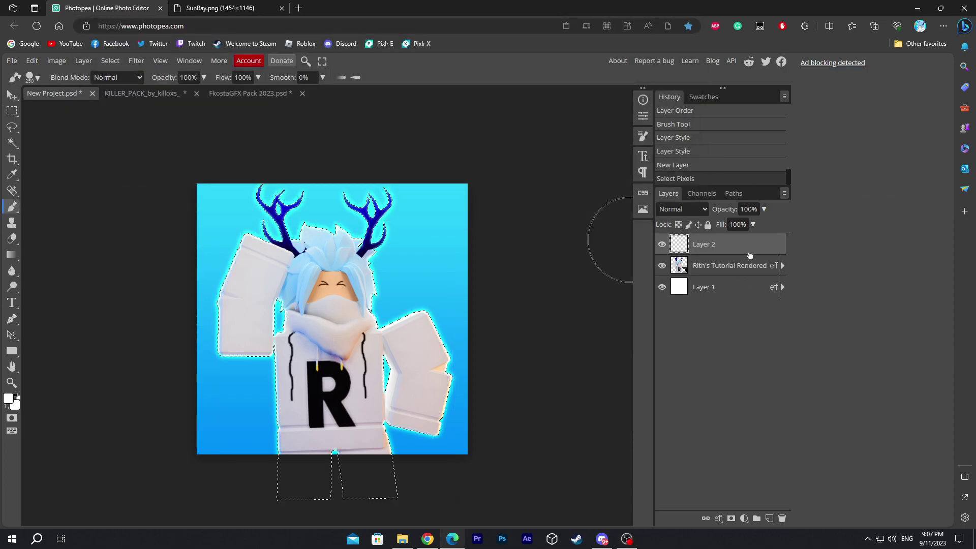
pyautogui.keyDown('ctrl'); pyautogui.click(686, 264); pyautogui.keyUp('ctrl')
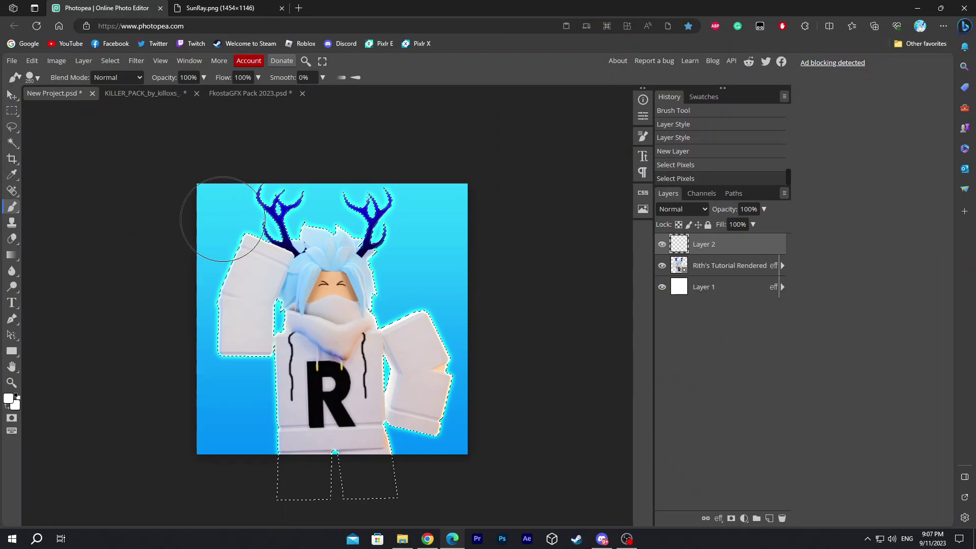
pyautogui.moveTo(222, 219)
pyautogui.mouseDown()
pyautogui.moveTo(237, 242)
pyautogui.moveTo(276, 218)
pyautogui.moveTo(250, 309)
pyautogui.moveTo(412, 406)
pyautogui.moveTo(496, 381)
pyautogui.moveTo(239, 425)
pyautogui.moveTo(331, 403)
pyautogui.moveTo(326, 396)
pyautogui.mouseUp()
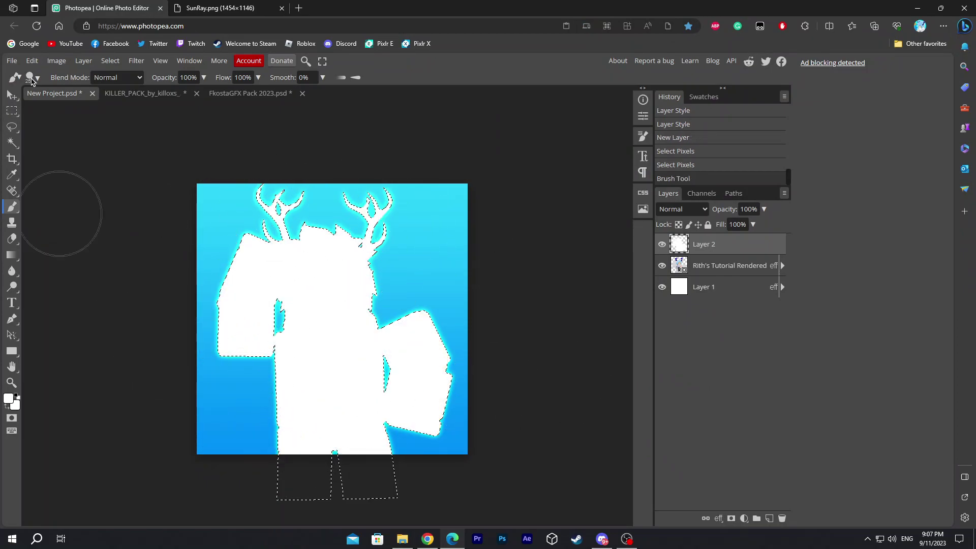
pyautogui.click(31, 80)
pyautogui.click(34, 80)
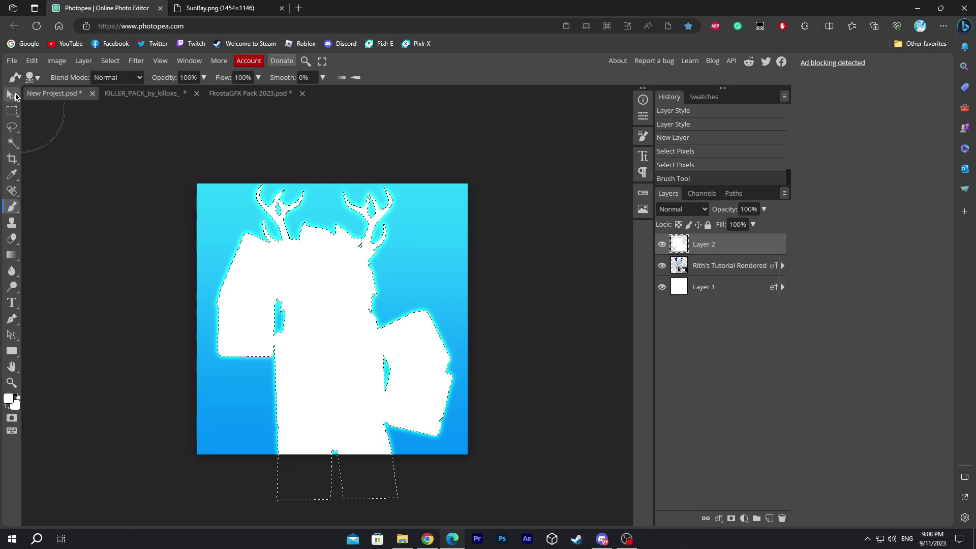
# Step: Blend Layer 2 over the character in Overlay mode at 19% opacity, and clear the selection
pyautogui.click(16, 96)
pyautogui.click(697, 209)
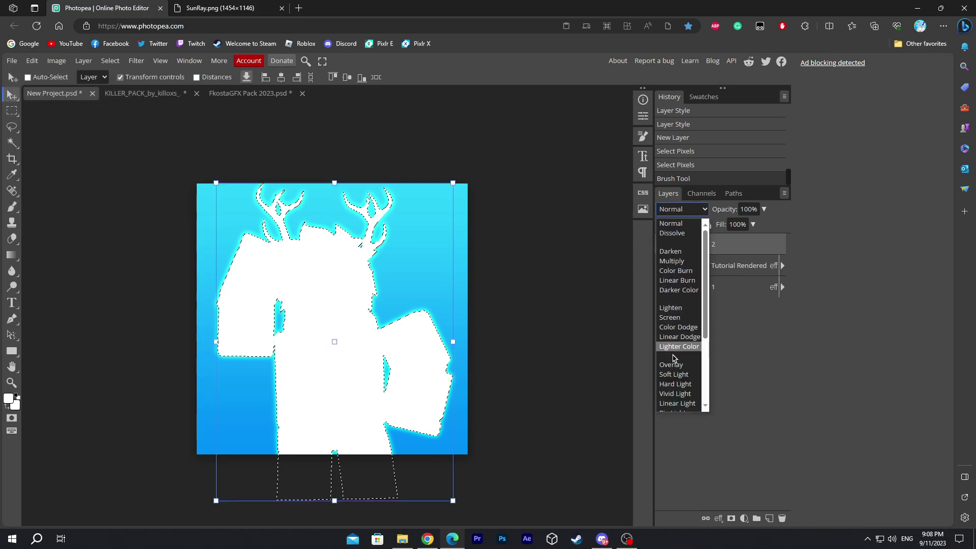
pyautogui.click(660, 364)
pyautogui.click(763, 209)
pyautogui.moveTo(765, 224); pyautogui.dragTo(726, 225)
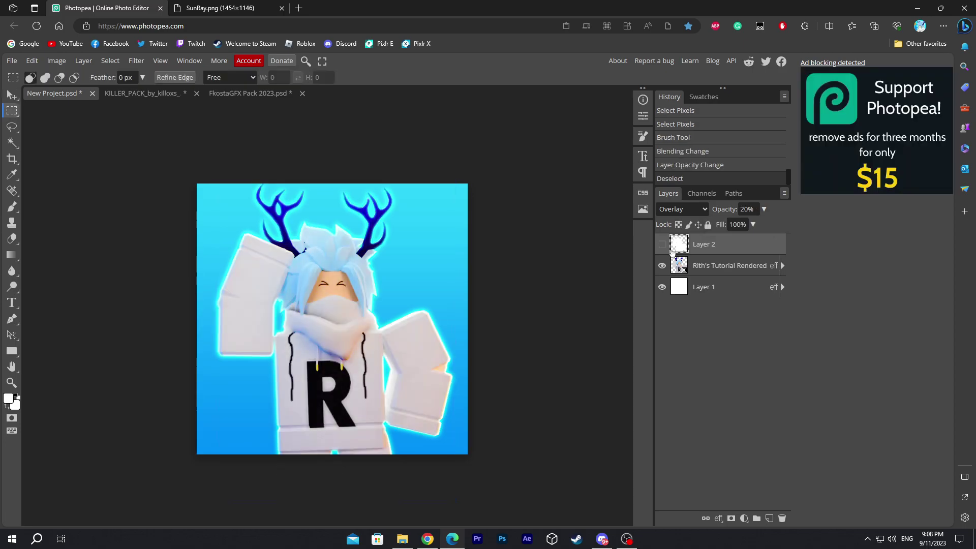
pyautogui.click(662, 244)
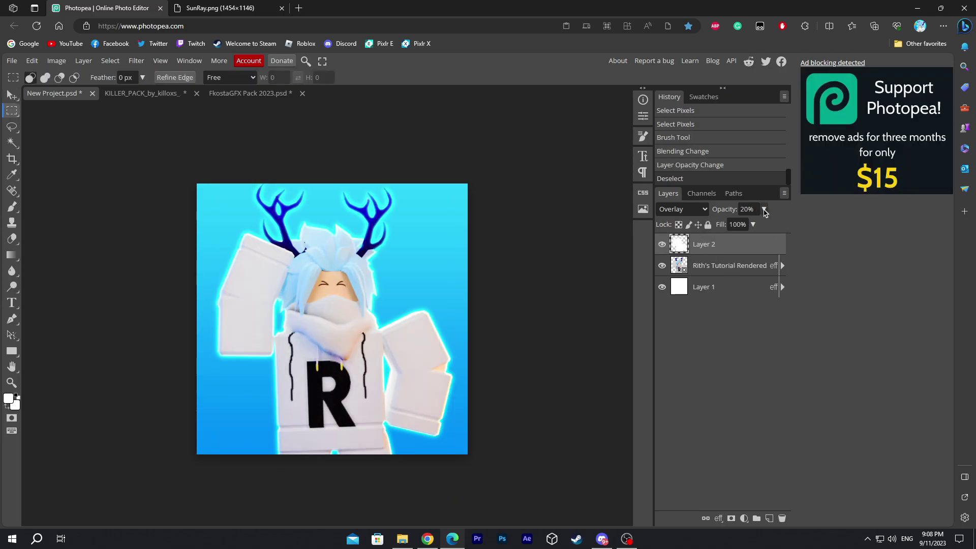
pyautogui.click(763, 209)
pyautogui.moveTo(728, 226); pyautogui.dragTo(726, 227)
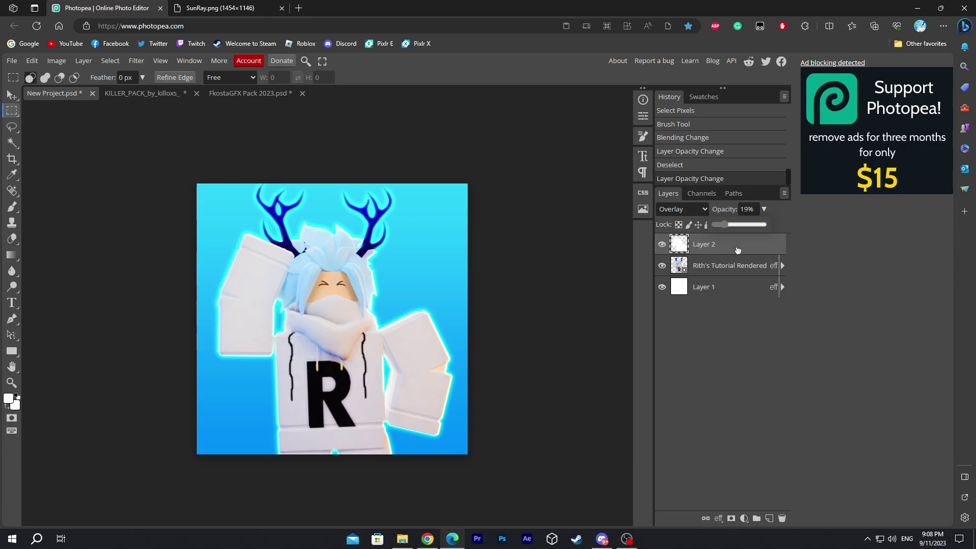
# Step: Merge Layer 2 and the character layer into a single layer
pyautogui.click(742, 277)
pyautogui.rightClick(742, 269)
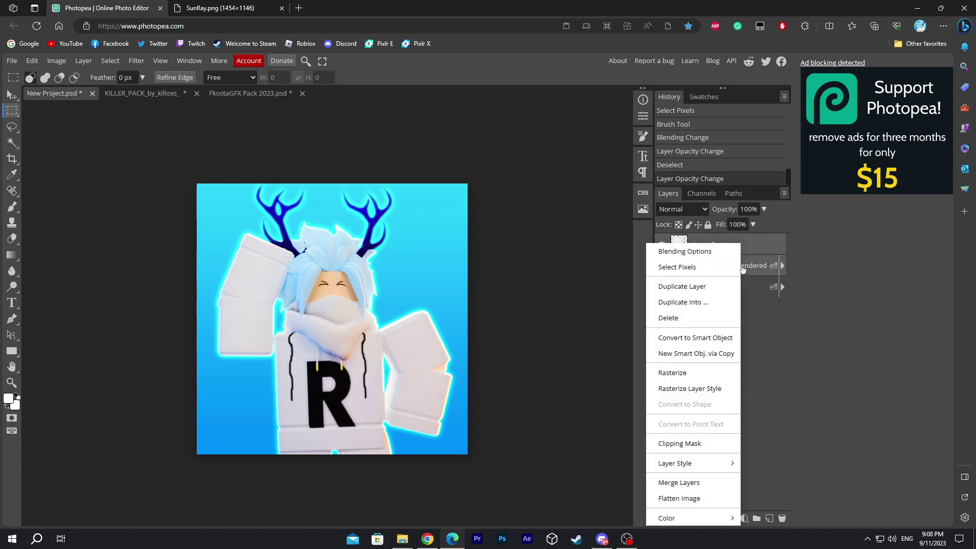
pyautogui.click(760, 249)
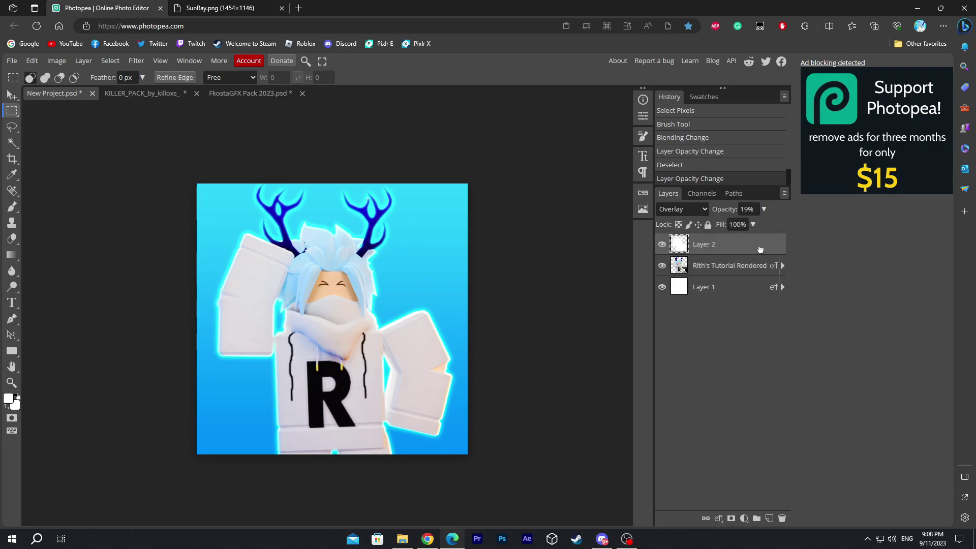
pyautogui.click(745, 273)
pyautogui.rightClick(745, 270)
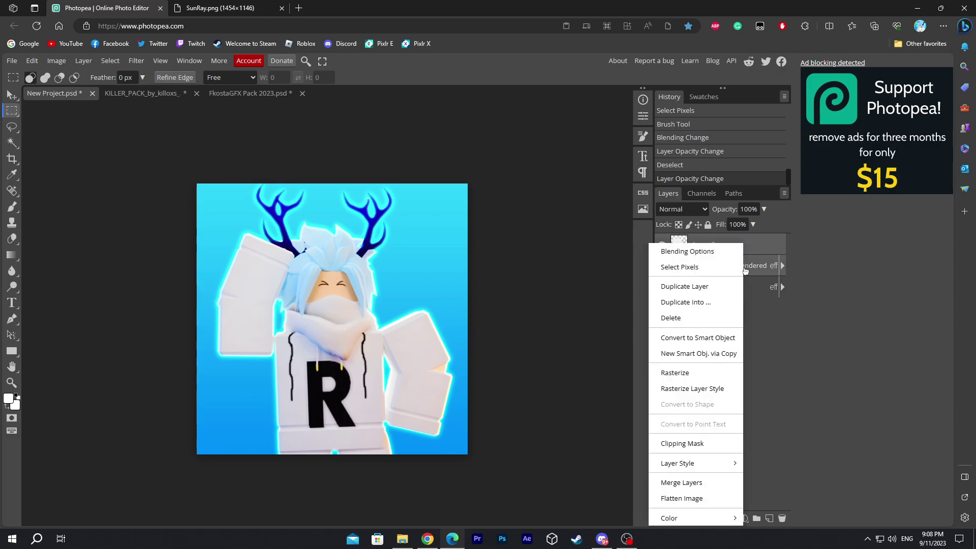
pyautogui.click(679, 483)
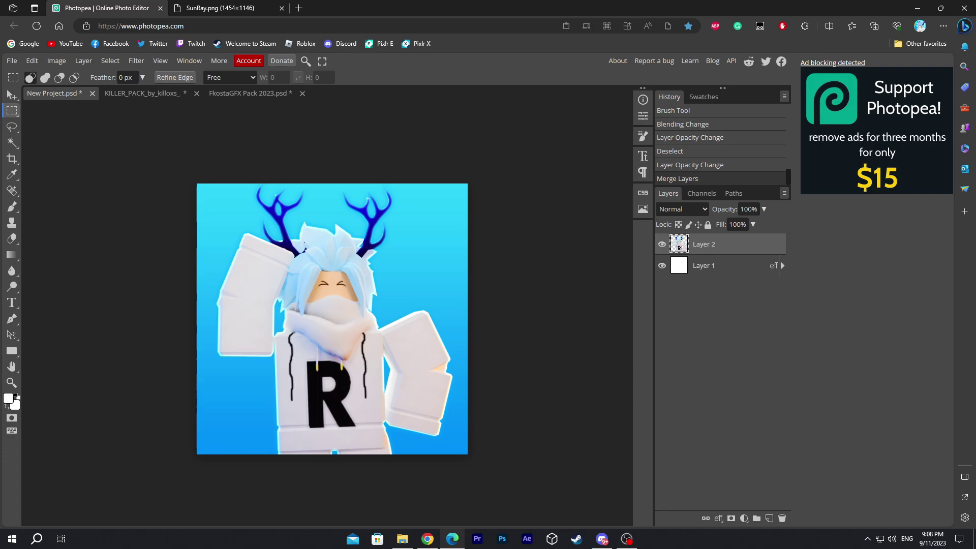
# Step: Centre the merged character layer horizontally on the canvas and apply a Drop Shadow to it
pyautogui.click(12, 95)
pyautogui.moveTo(347, 334); pyautogui.dragTo(337, 336)
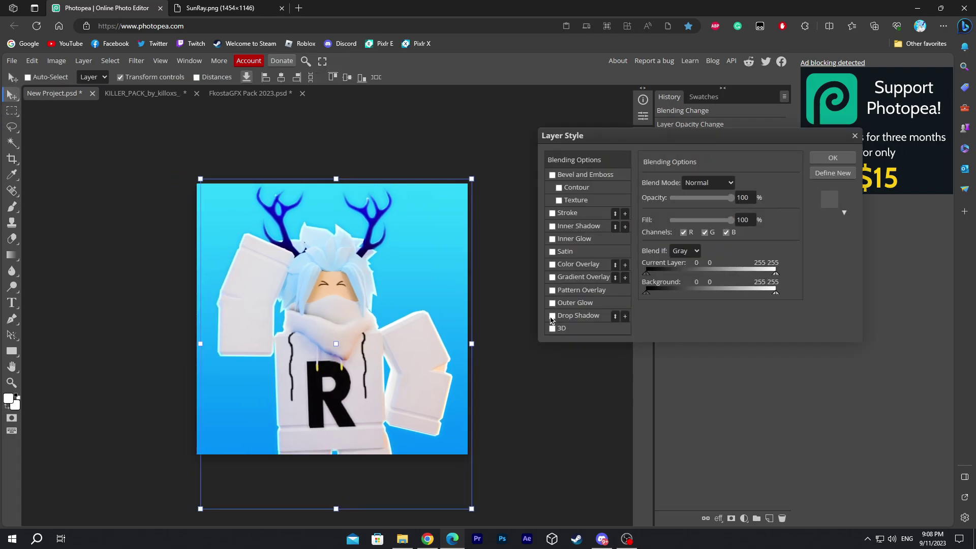
pyautogui.click(552, 316)
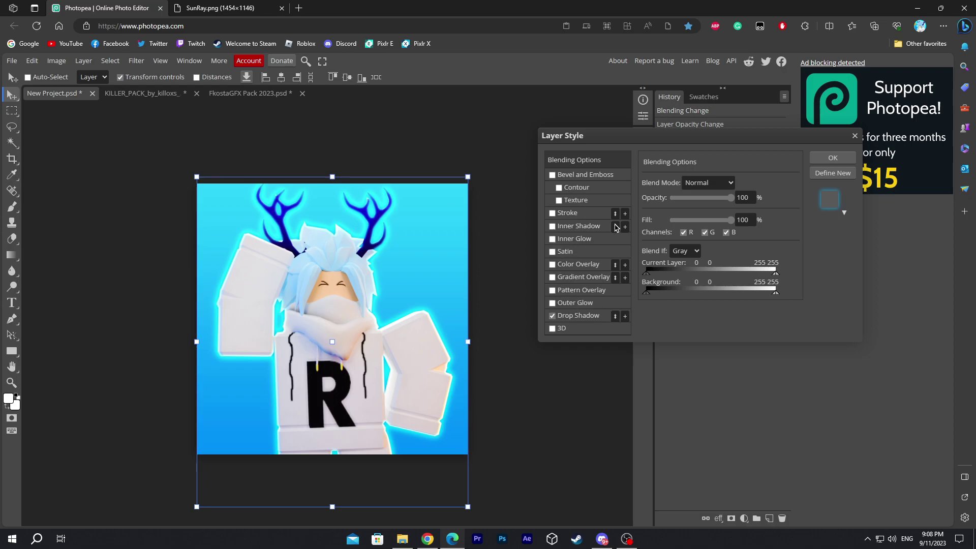
pyautogui.click(832, 157)
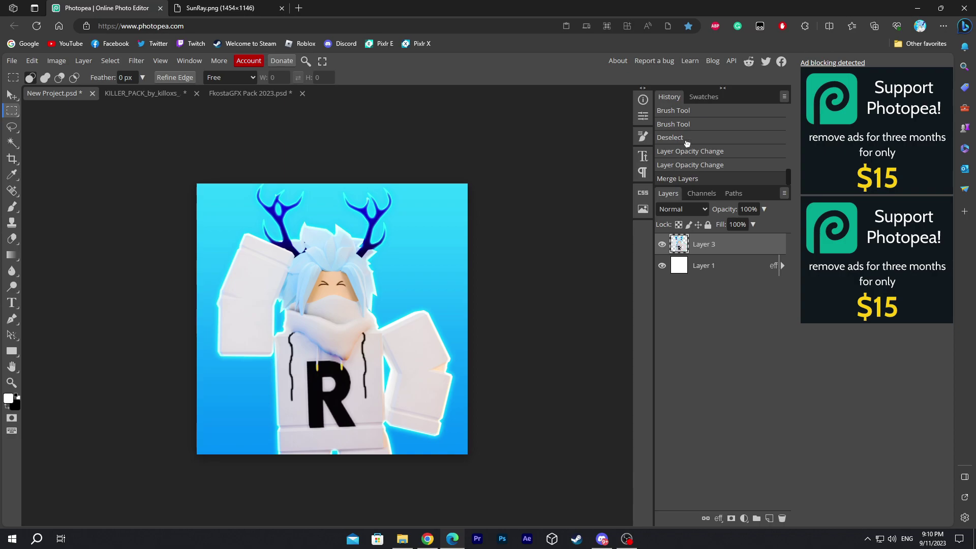
# Step: Undo the last layer merge and apply Camera Raw to Layer 2 with Saturation at 30
pyautogui.click(693, 168)
pyautogui.click(723, 263)
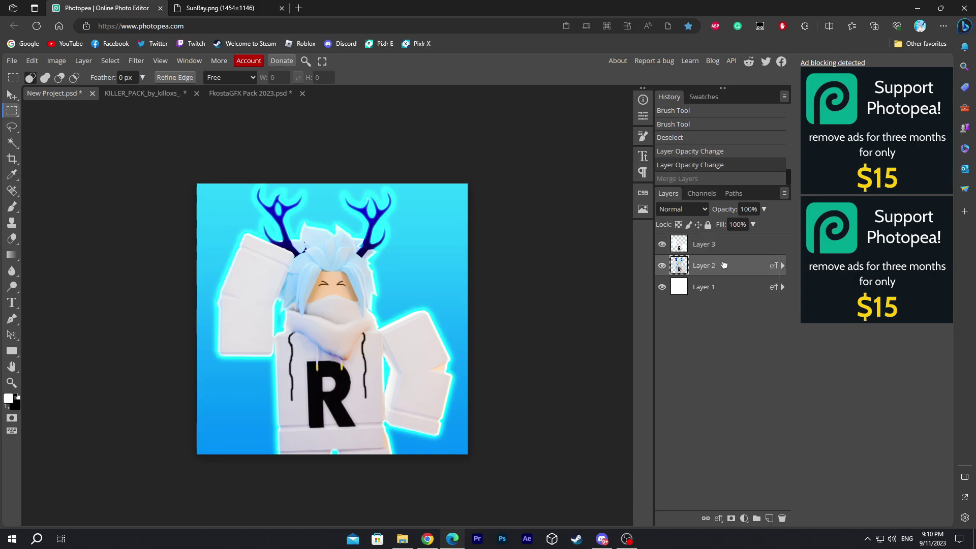
pyautogui.click(136, 61)
pyautogui.moveTo(159, 64)
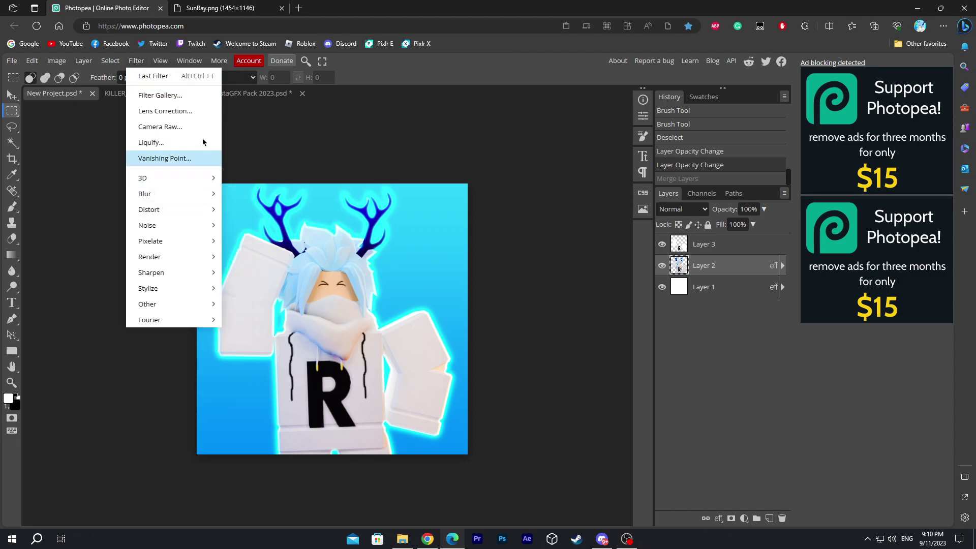
pyautogui.click(183, 125)
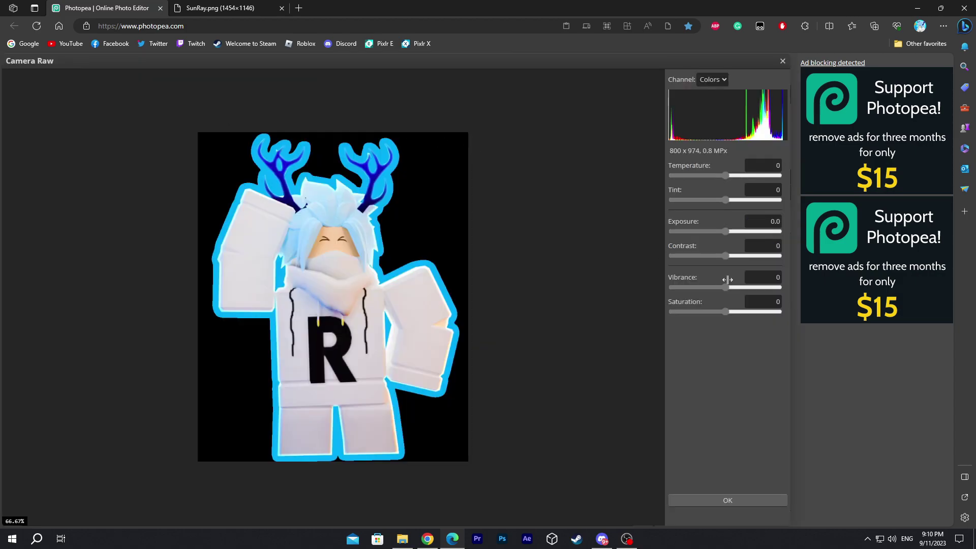
pyautogui.moveTo(725, 312); pyautogui.dragTo(742, 312)
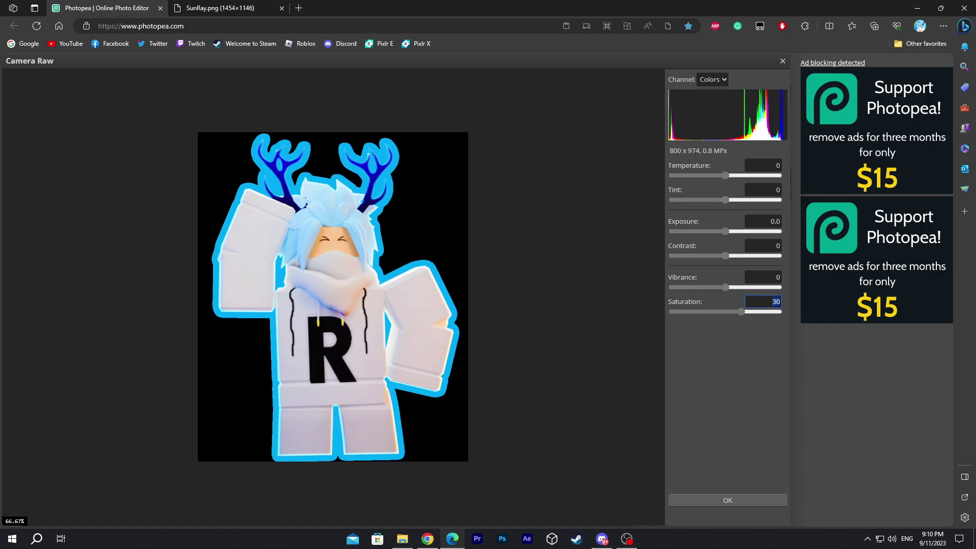
pyautogui.click(728, 501)
pyautogui.hotkey('ctrl', 'l')
pyautogui.press('Escape')
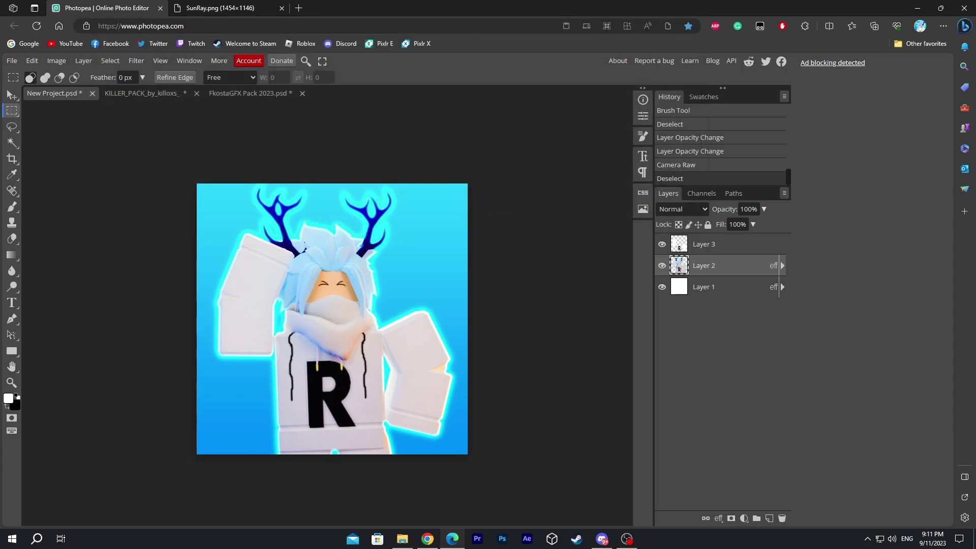
# Step: Look through the stock layers in the KILLER_PACK document, previewing the last two in the STOCK folder
pyautogui.click(228, 4)
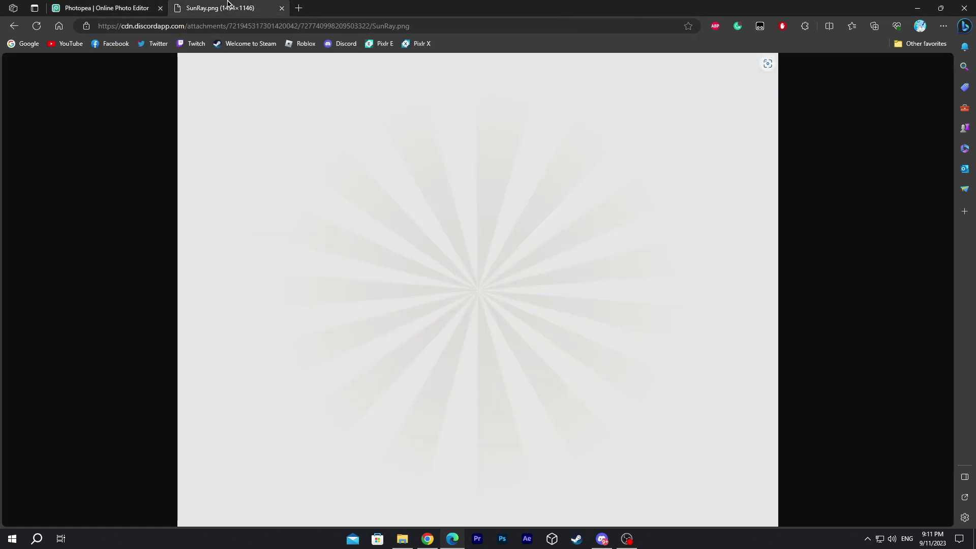
pyautogui.click(120, 8)
pyautogui.click(148, 93)
pyautogui.click(163, 97)
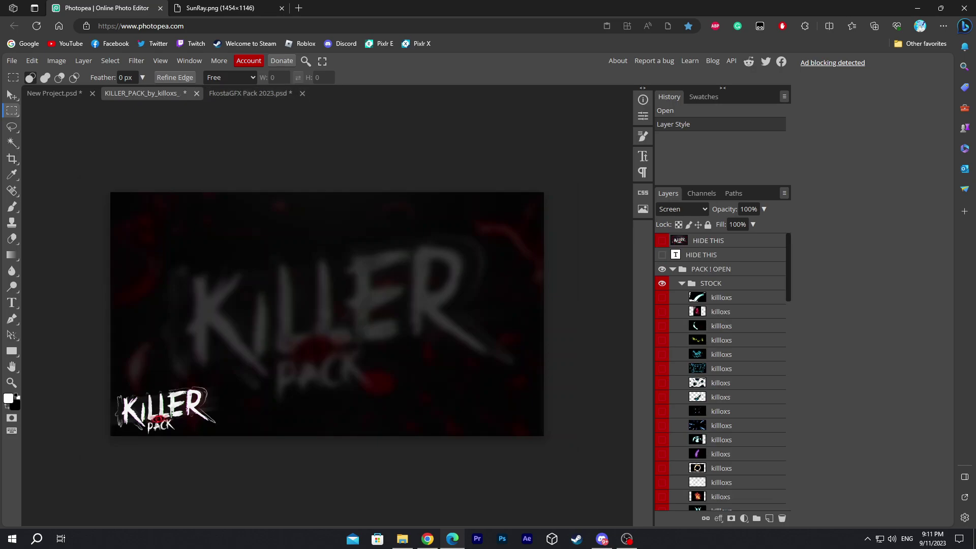
pyautogui.scroll(-10, 712, 371)
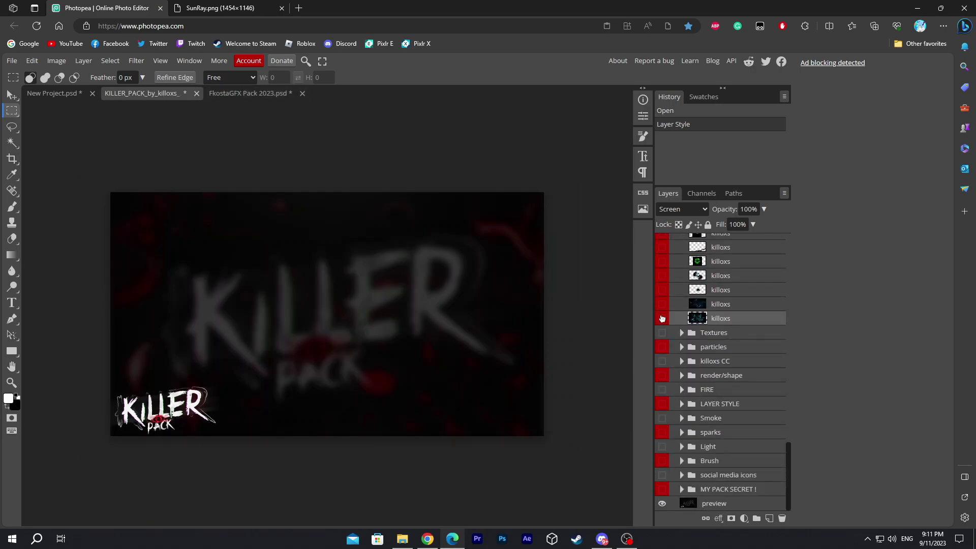
pyautogui.click(662, 318)
pyautogui.click(661, 304)
pyautogui.click(662, 318)
pyautogui.click(662, 304)
# Step: Copy the SunRay.png image and return to New Project.psd in Photopea
pyautogui.click(197, 6)
pyautogui.click(85, 6)
pyautogui.click(220, 8)
pyautogui.rightClick(486, 211)
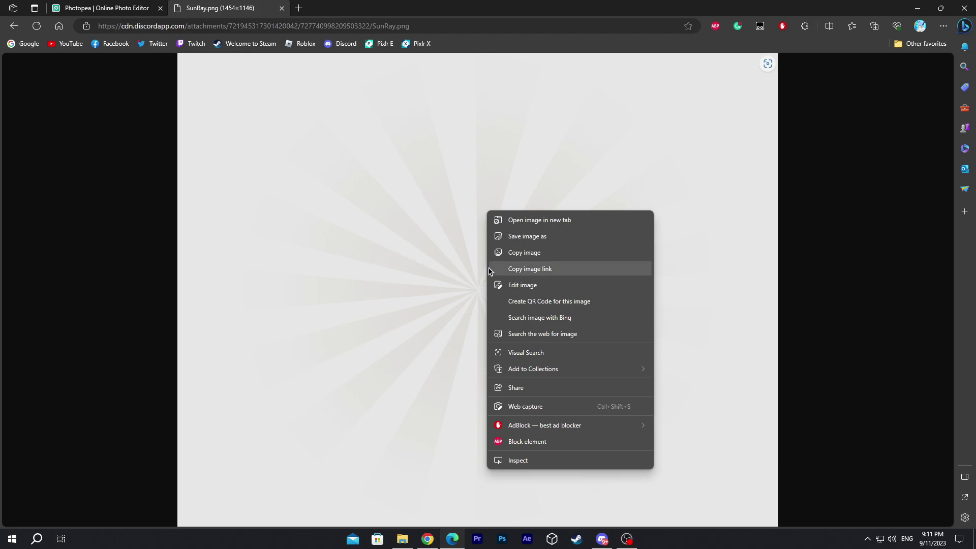
pyautogui.click(538, 253)
pyautogui.click(145, 10)
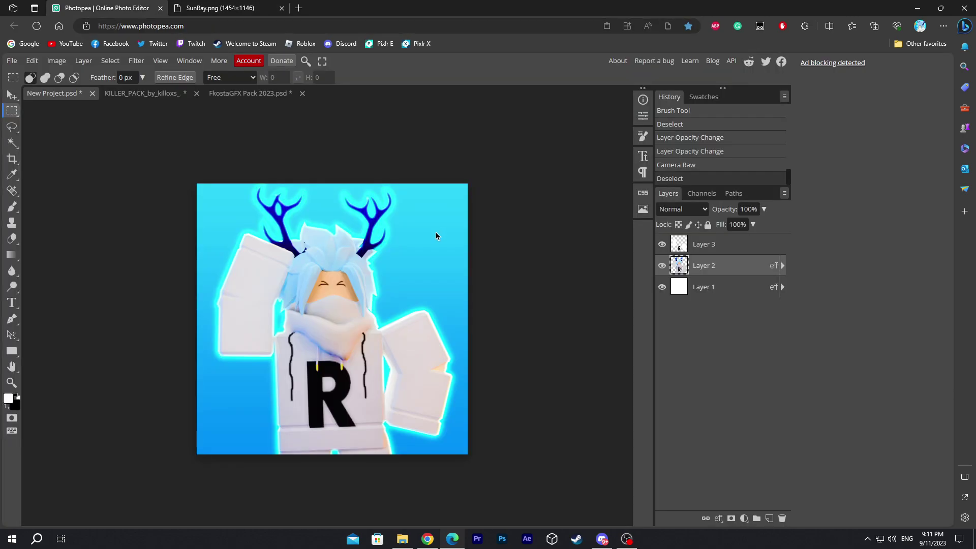
# Step: Paste the sun-ray image as a new layer, centre it on the canvas and place it directly below Layer 2
pyautogui.hotkey('ctrl', 'v')
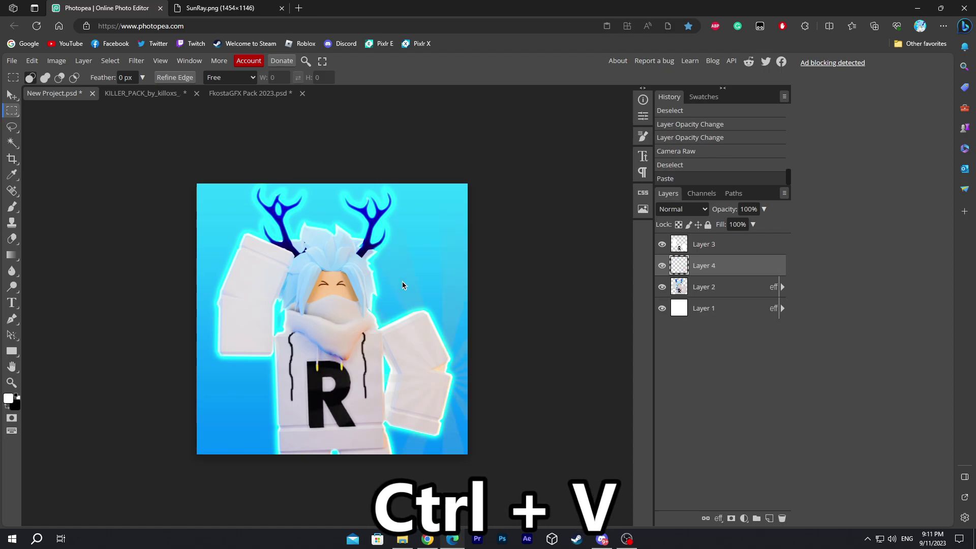
pyautogui.click(12, 95)
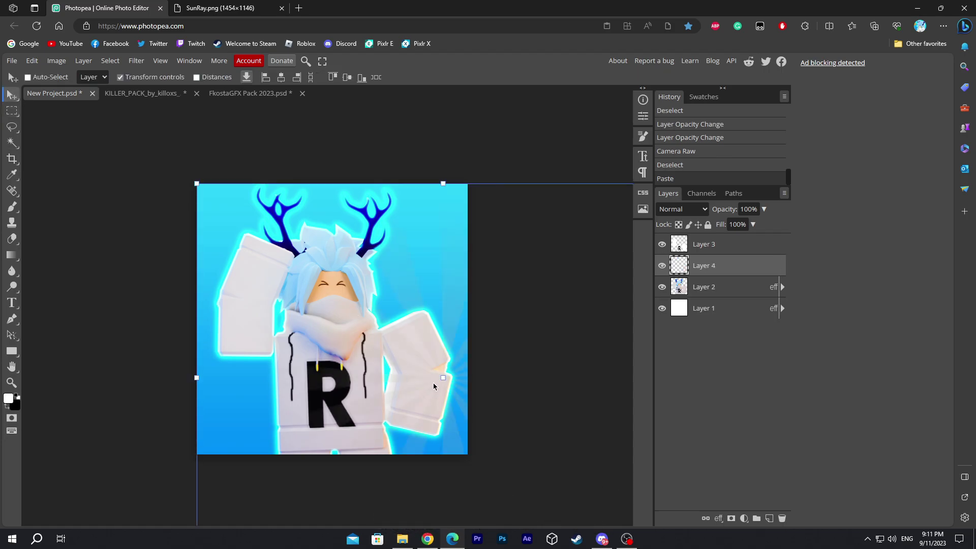
pyautogui.moveTo(433, 386); pyautogui.dragTo(323, 327)
pyautogui.moveTo(740, 268)
pyautogui.mouseDown()
pyautogui.moveTo(742, 297)
pyautogui.moveTo(742, 270)
pyautogui.mouseUp()
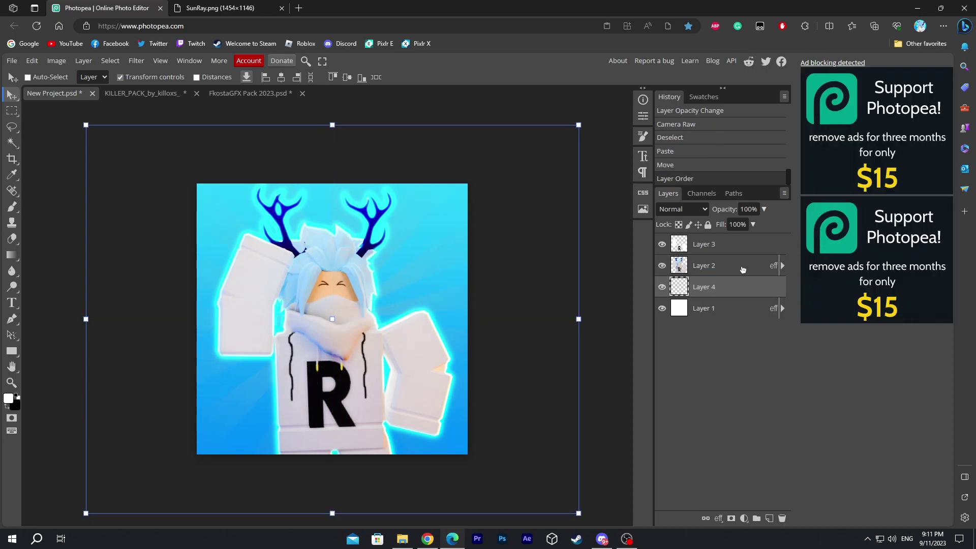
# Step: Add a white Drop Shadow to the sun-ray layer, Layer 4
pyautogui.doubleClick(743, 290)
pyautogui.click(553, 315)
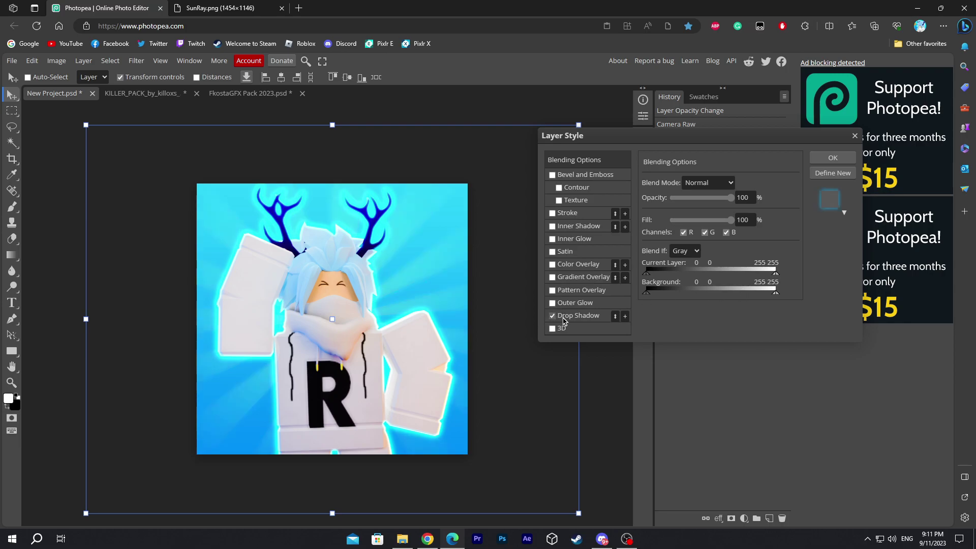
pyautogui.click(604, 319)
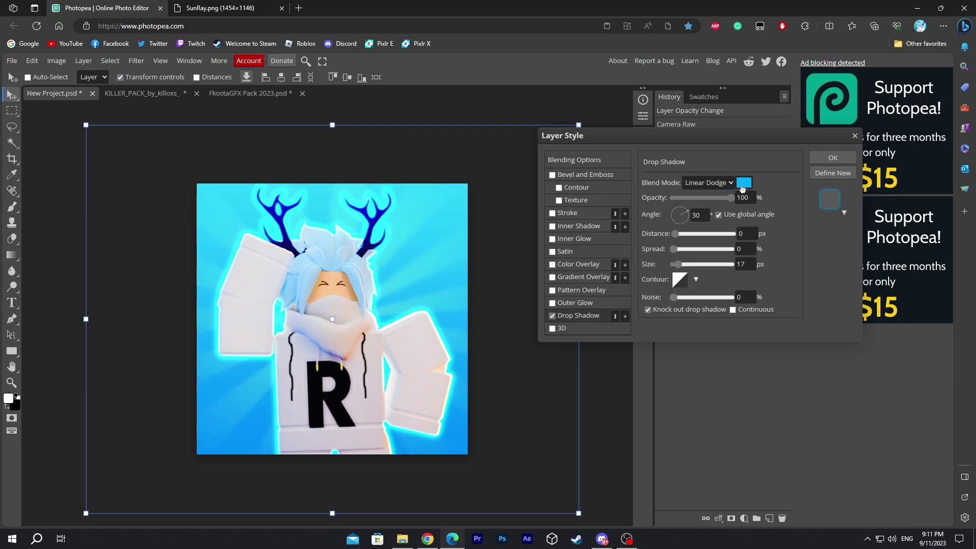
pyautogui.click(742, 186)
pyautogui.moveTo(477, 296); pyautogui.dragTo(372, 190)
pyautogui.click(653, 255)
# Step: Add a white Inner Glow and a Color Overlay to Layer 4 and apply the layer styles
pyautogui.click(554, 240)
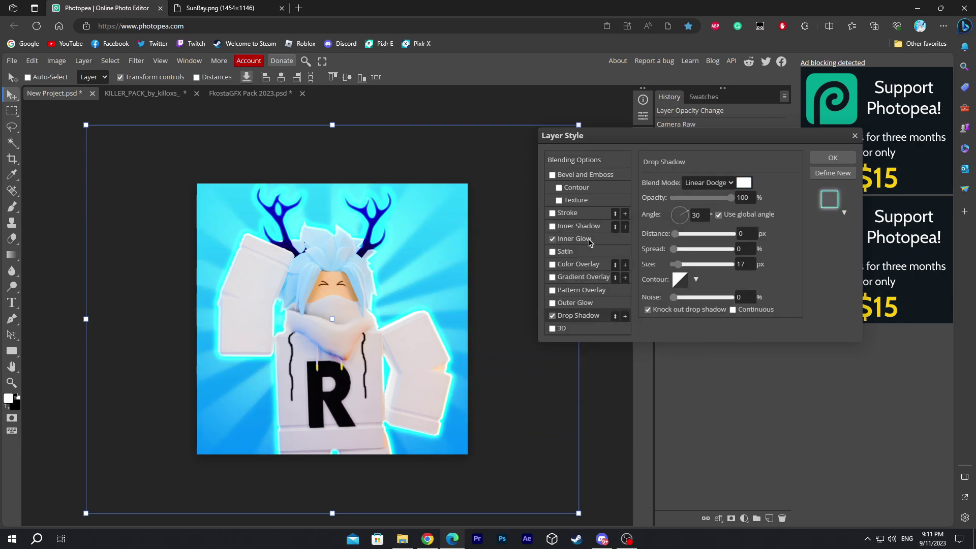
pyautogui.click(575, 238)
pyautogui.click(651, 226)
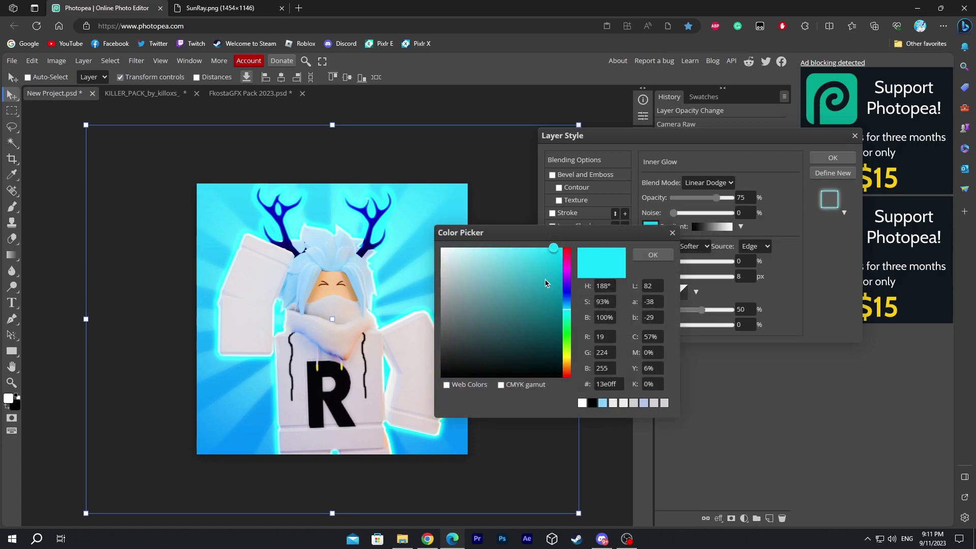
pyautogui.moveTo(485, 308); pyautogui.dragTo(436, 242)
pyautogui.click(638, 255)
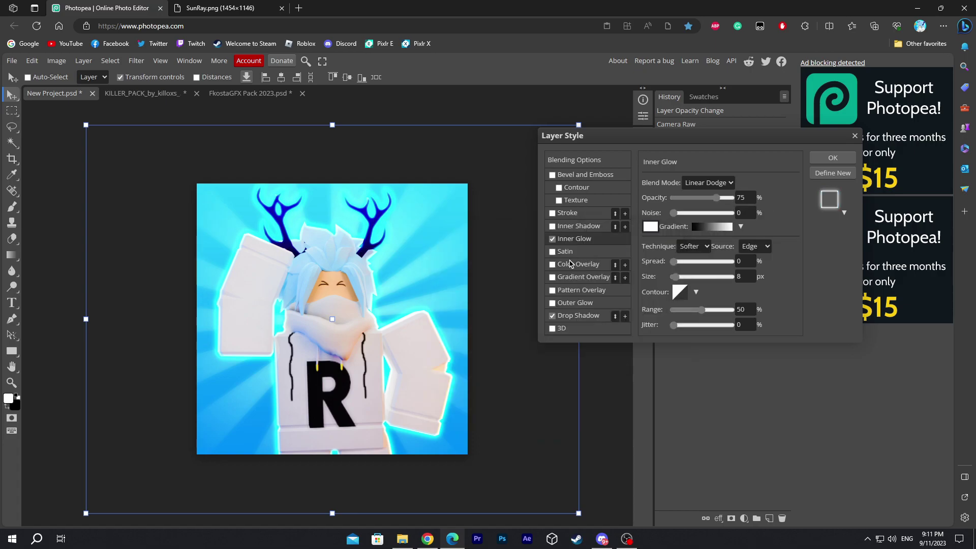
pyautogui.click(553, 265)
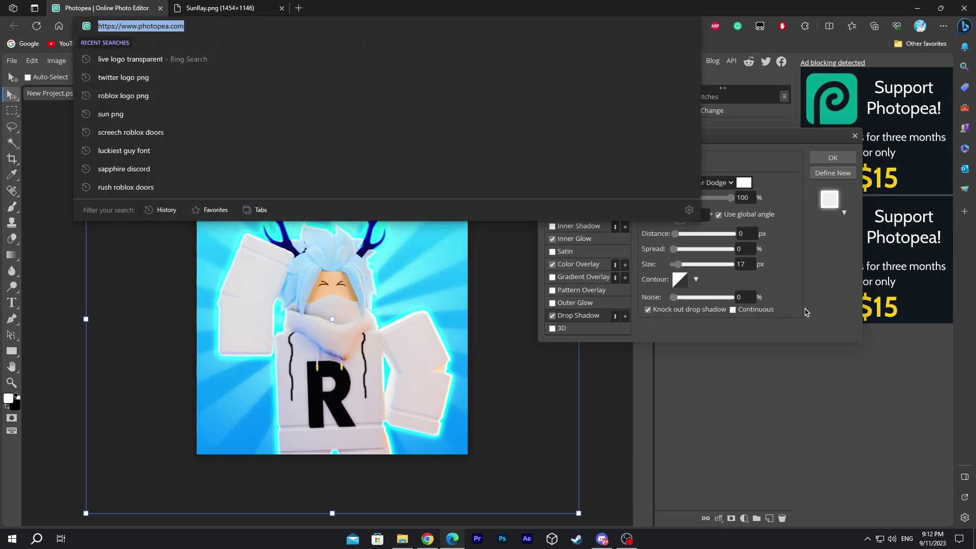
pyautogui.press('Escape')
pyautogui.click(833, 158)
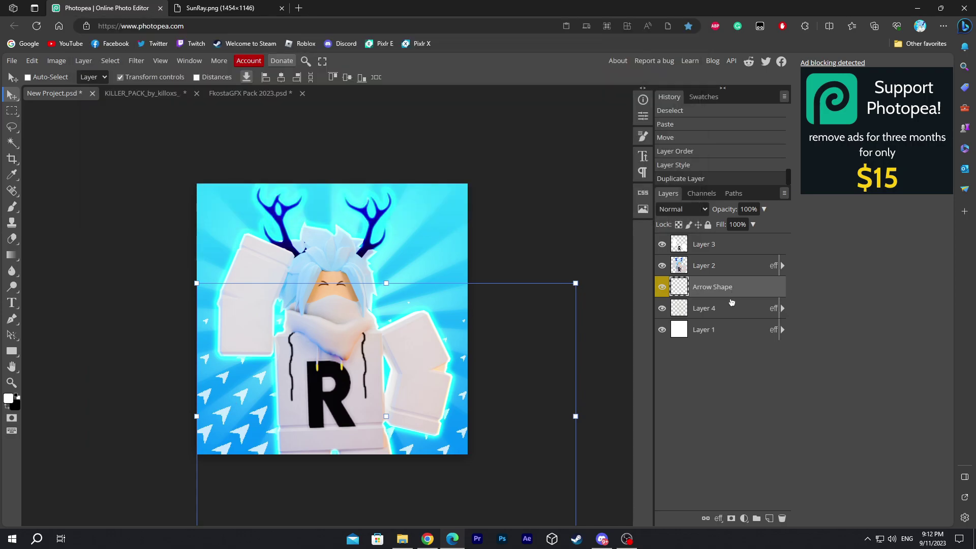
# Step: Place the Arrow Shape layer between Layer 2 and Layer 4, then rotate, shrink and move its arrows to the canvas's upper-right area
pyautogui.moveTo(731, 302)
pyautogui.mouseDown()
pyautogui.moveTo(761, 239)
pyautogui.moveTo(750, 278)
pyautogui.moveTo(737, 276)
pyautogui.moveTo(743, 302)
pyautogui.mouseUp()
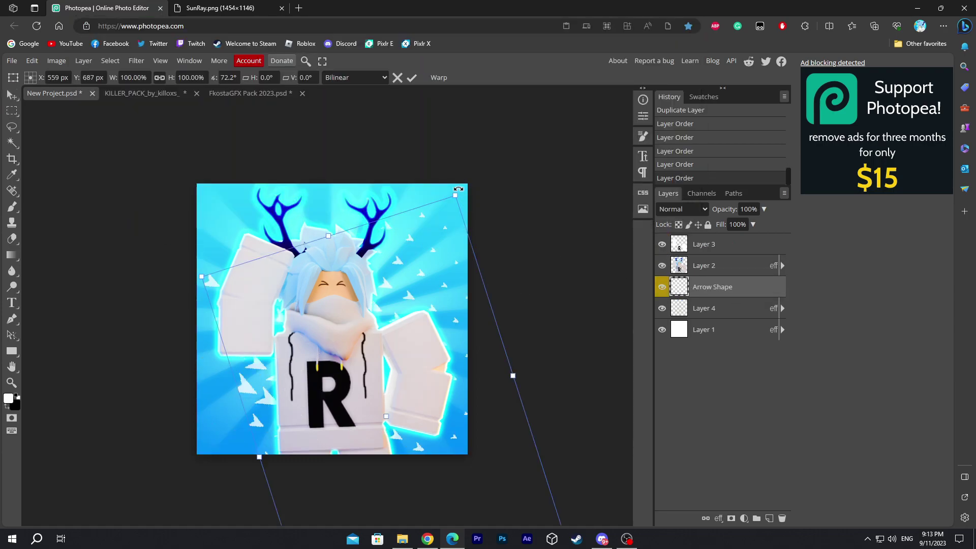
pyautogui.moveTo(458, 189); pyautogui.dragTo(509, 460)
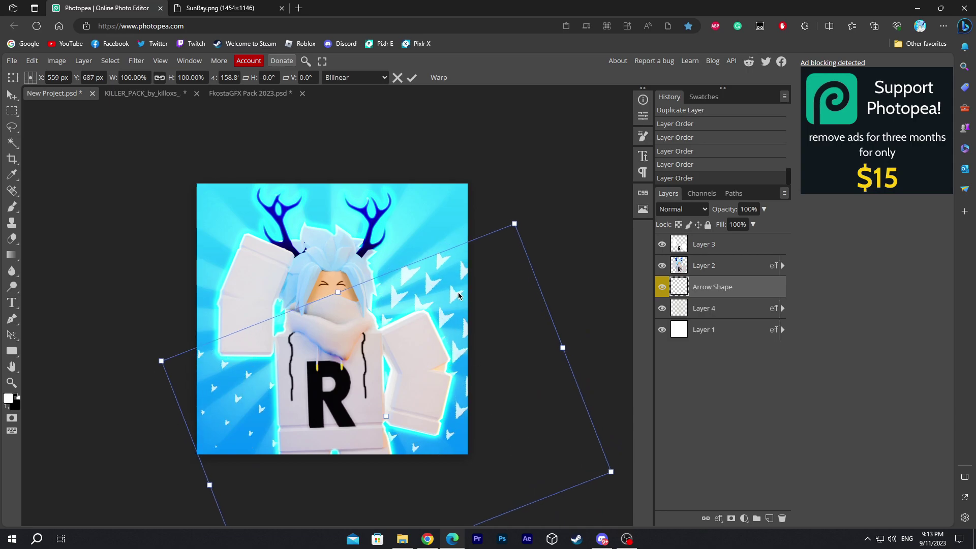
pyautogui.moveTo(458, 296); pyautogui.dragTo(429, 199)
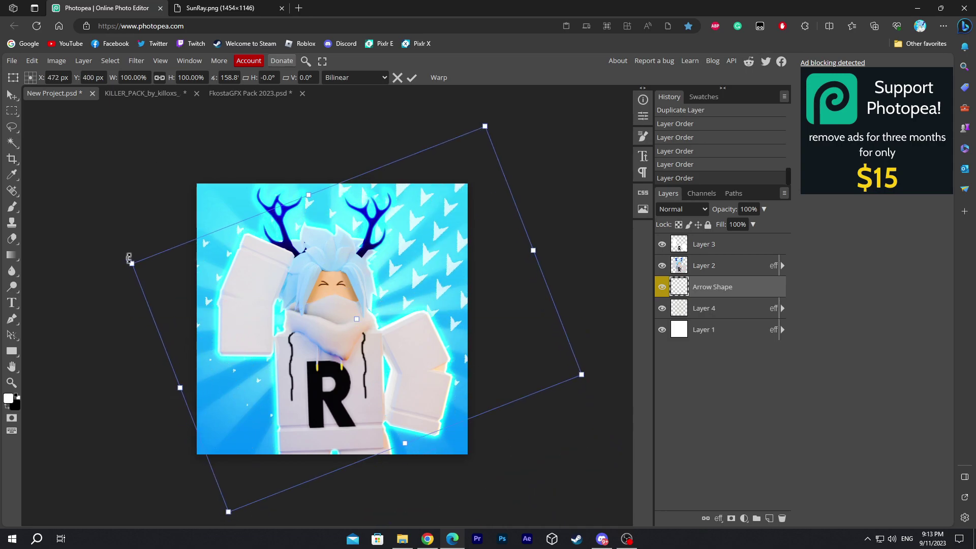
pyautogui.moveTo(126, 258); pyautogui.dragTo(154, 250)
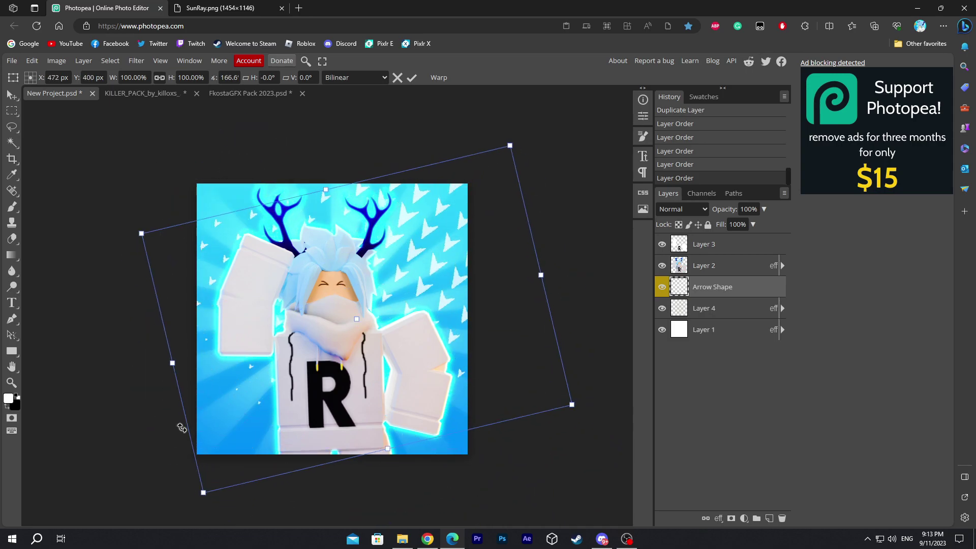
pyautogui.moveTo(203, 495); pyautogui.dragTo(323, 356)
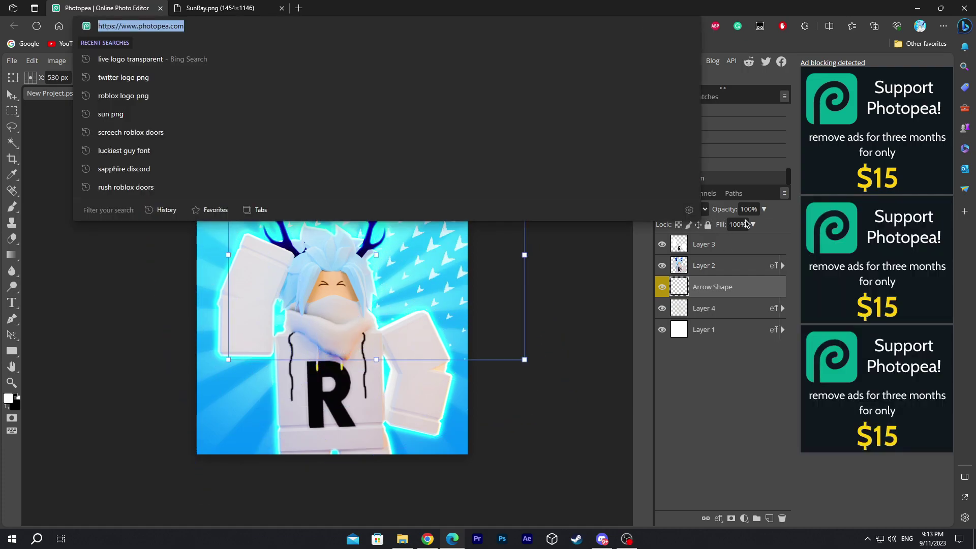
# Step: Set the Arrow Shape layer's blend mode to Overlay
pyautogui.press('Escape')
pyautogui.click(681, 209)
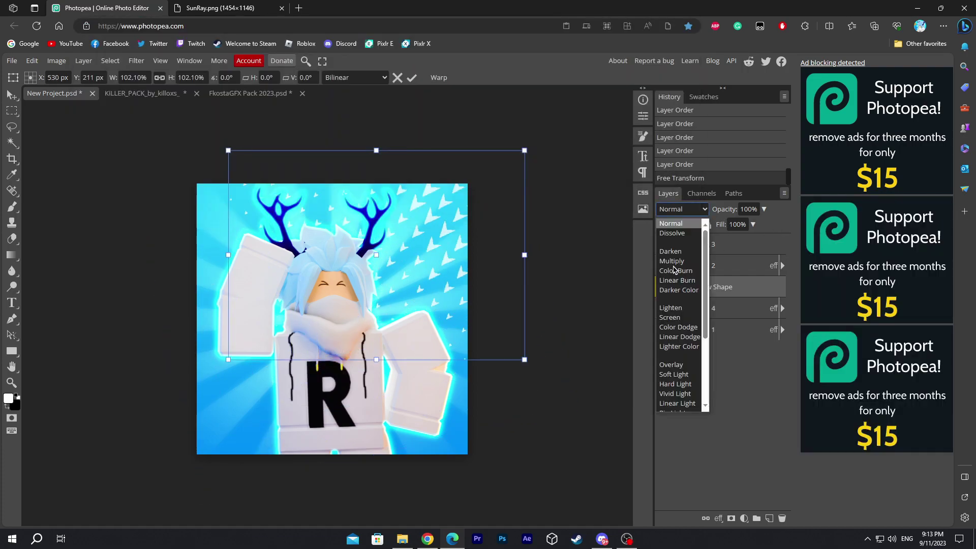
pyautogui.click(670, 366)
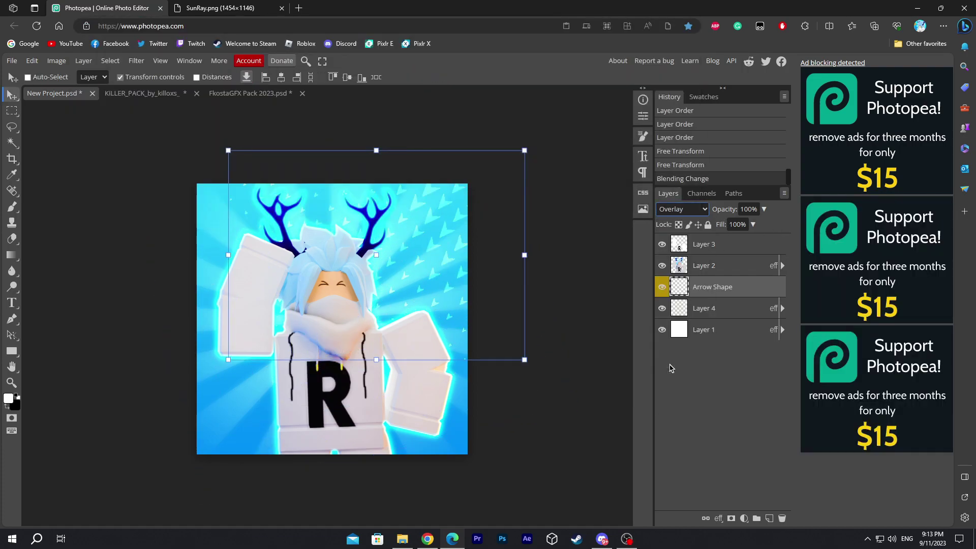
# Step: Copy the last texture layer of KILLER_PACK's STOCK folder into New Project.psd, centre it on the canvas and place it below Layer 2
pyautogui.click(721, 266)
pyautogui.click(142, 93)
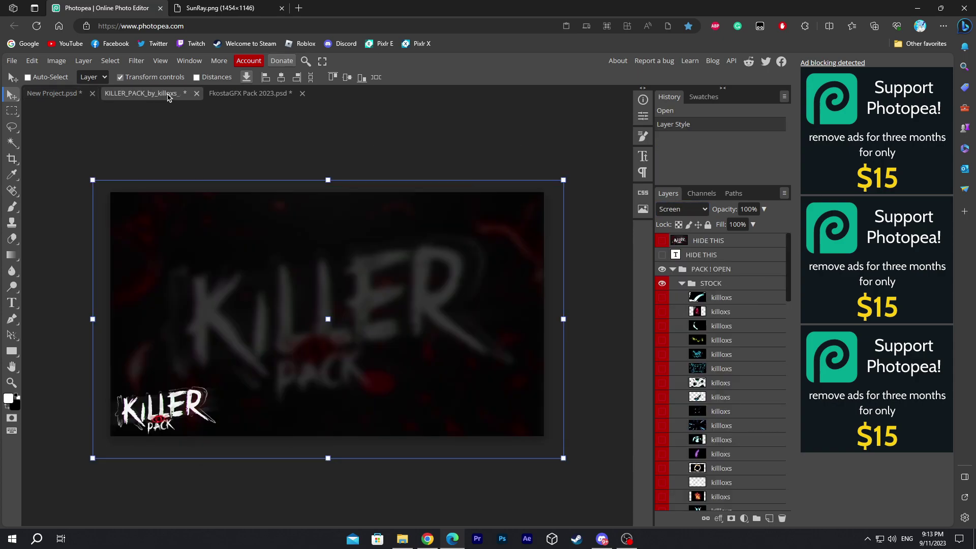
pyautogui.scroll(-15, 661, 380)
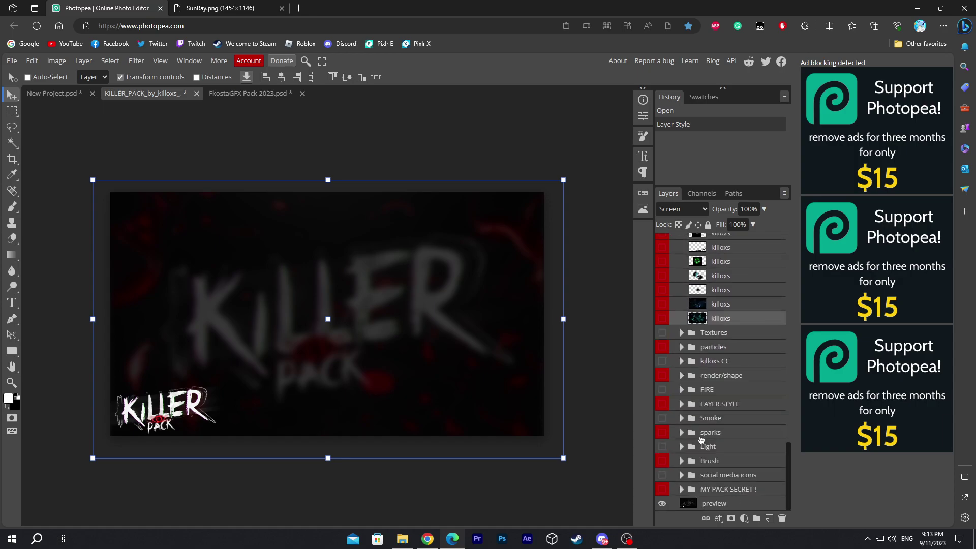
pyautogui.moveTo(662, 403); pyautogui.dragTo(98, 100)
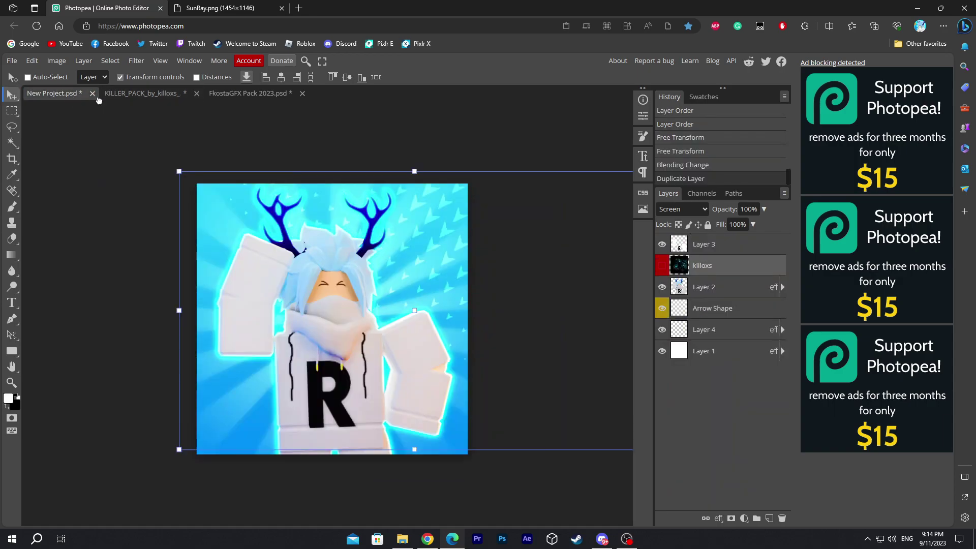
pyautogui.moveTo(562, 298); pyautogui.dragTo(485, 304)
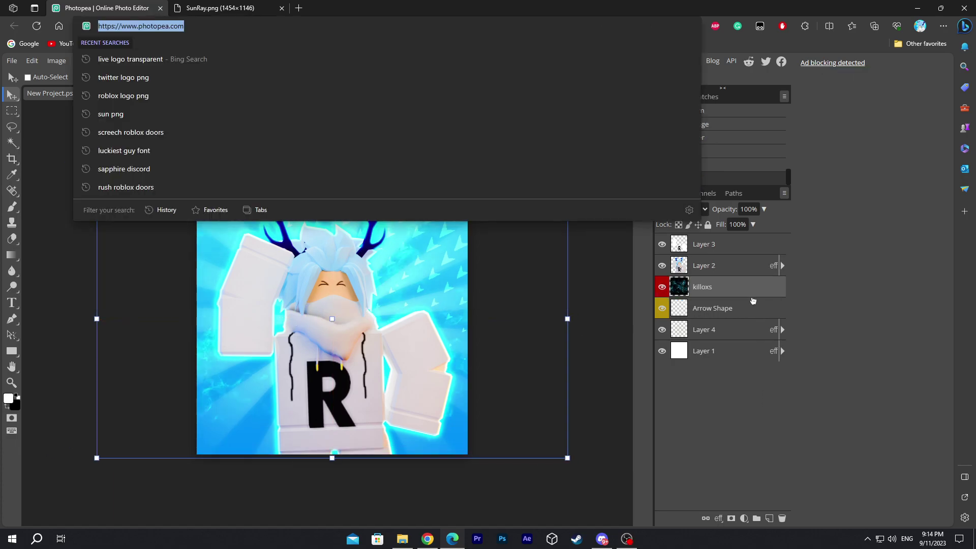
pyautogui.click(752, 296)
# Step: Compare the background with and without the killoxs texture layer, temporarily hiding Layer 2 and Layer 3
pyautogui.click(664, 289)
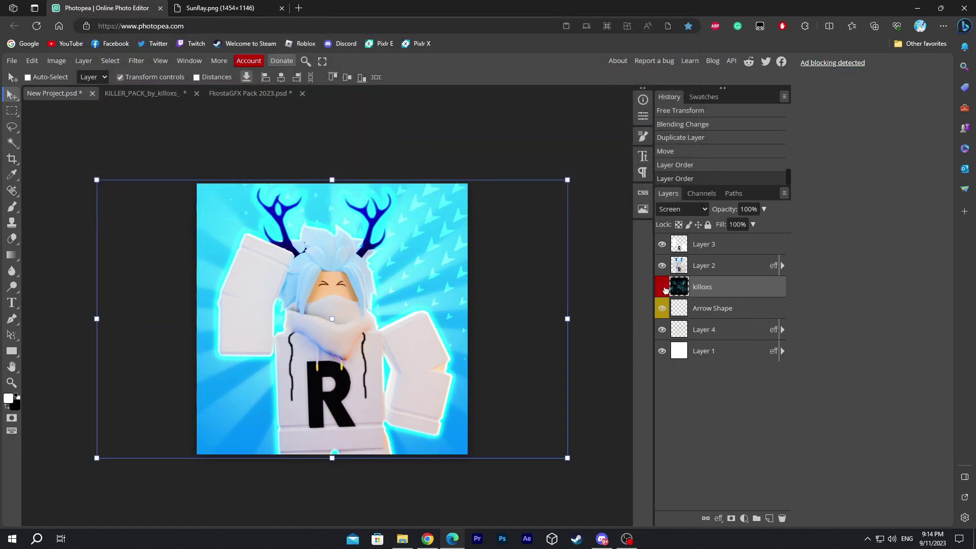
pyautogui.click(661, 287)
pyautogui.click(662, 287)
pyautogui.click(662, 288)
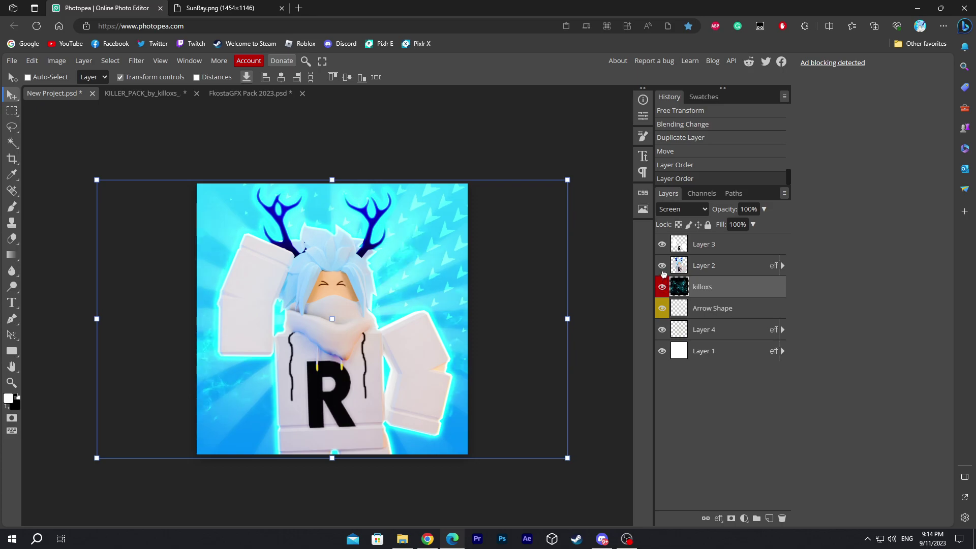
pyautogui.click(662, 265)
pyautogui.click(662, 245)
pyautogui.click(660, 288)
pyautogui.click(661, 287)
pyautogui.click(660, 288)
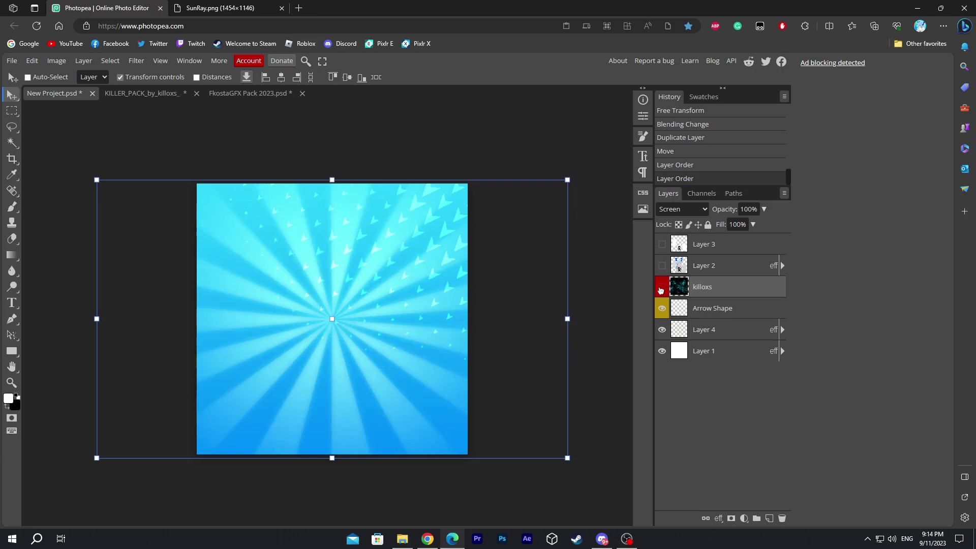
pyautogui.click(662, 288)
pyautogui.click(662, 265)
pyautogui.click(662, 244)
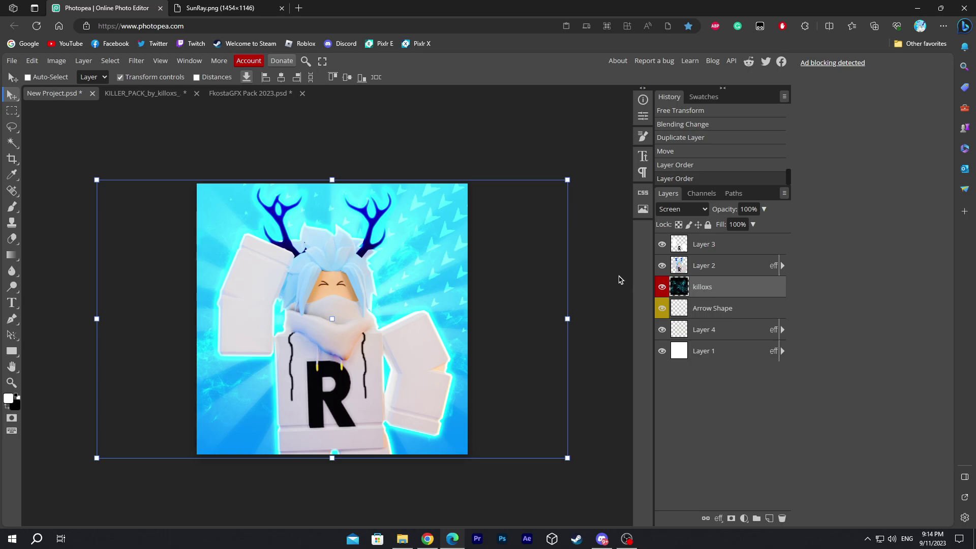
# Step: Look through the alternative blend modes for the killoxs texture layer
pyautogui.click(691, 210)
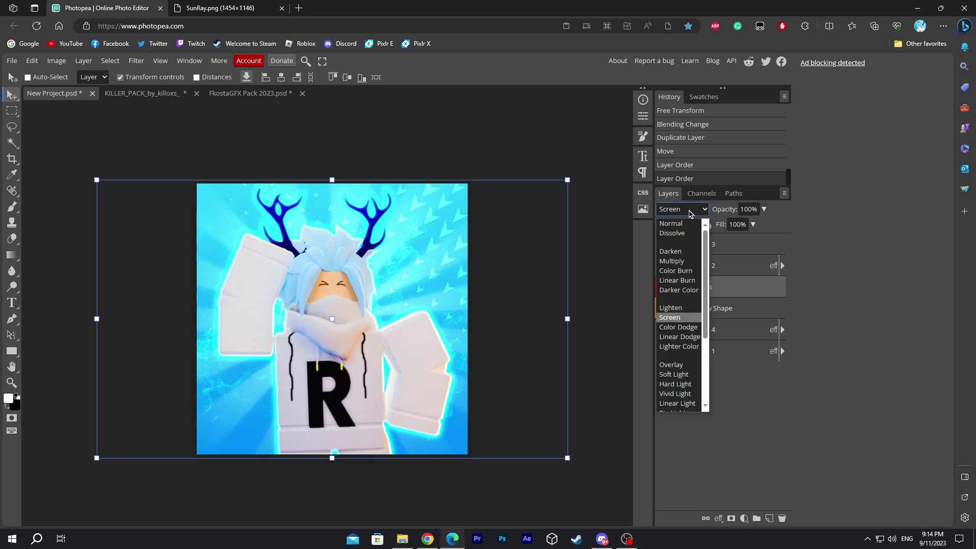
pyautogui.press('Up')
pyautogui.press('Up')
pyautogui.press('Up')
pyautogui.press('Up')
pyautogui.press('Up')
pyautogui.press('Up')
pyautogui.press('Up')
pyautogui.press('Up')
pyautogui.click(684, 210)
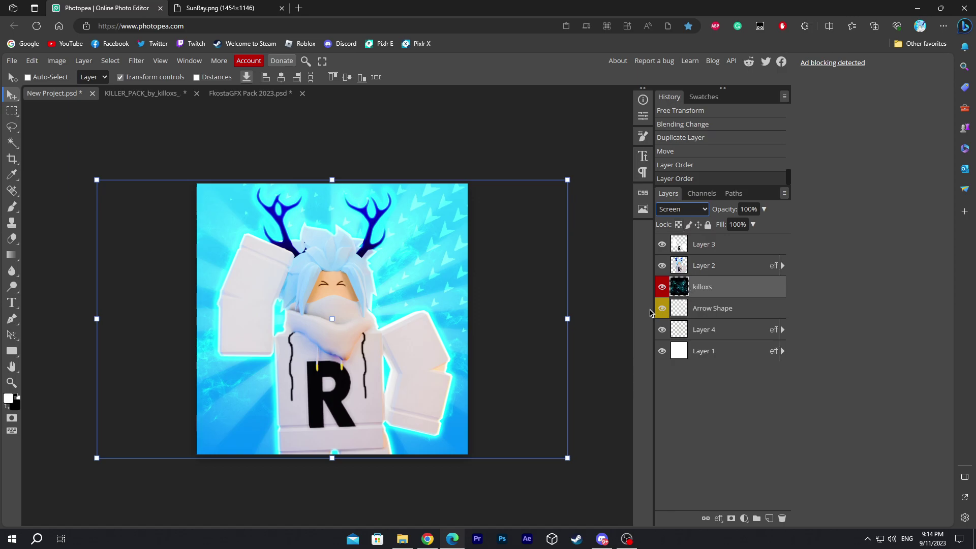
# Step: Preview the second-to-last STOCK layer in the KILLER_PACK document, hide it again and return to New Project.psd
pyautogui.click(243, 6)
pyautogui.click(123, 6)
pyautogui.click(142, 93)
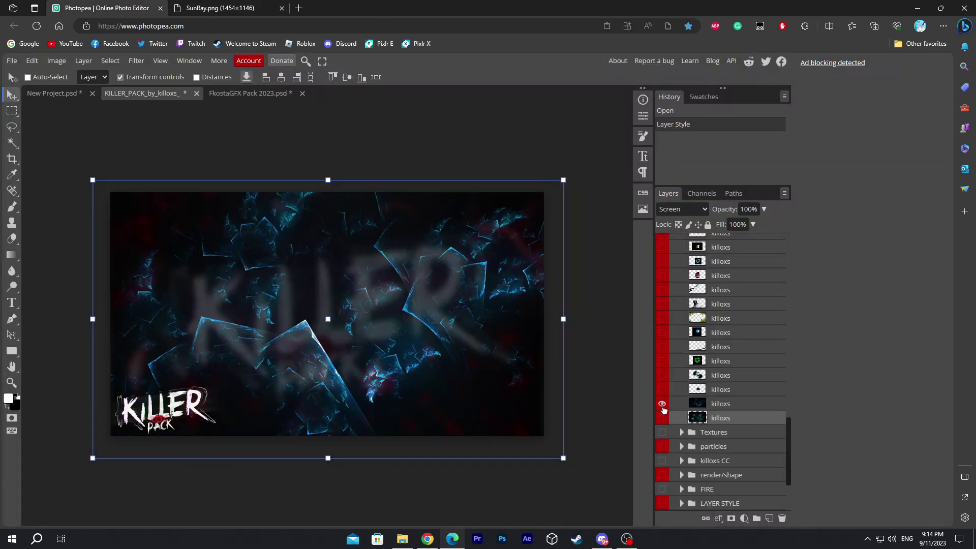
pyautogui.click(663, 405)
pyautogui.doubleClick(56, 93)
# Step: Dismiss the document rename dialog and lower the opacity of the killoxs texture layer
pyautogui.click(683, 209)
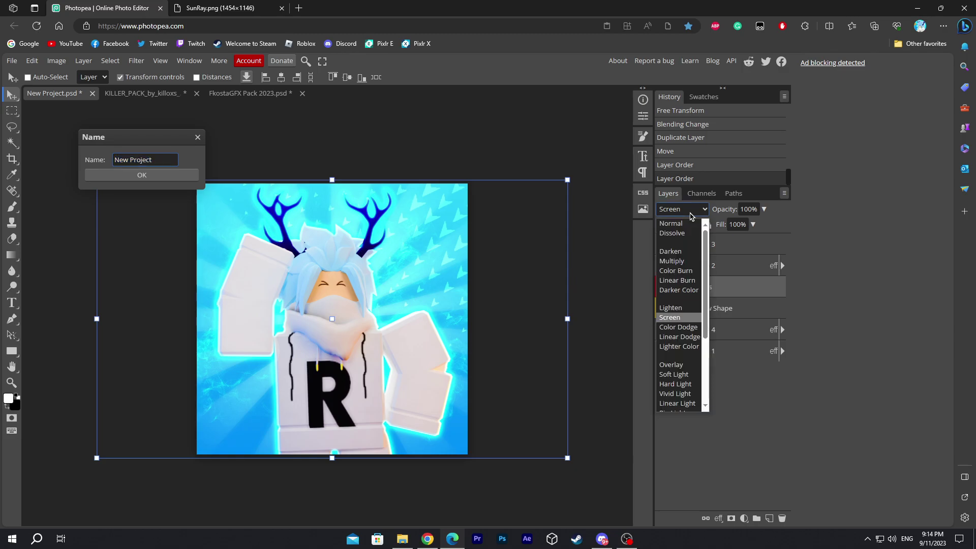
pyautogui.click(198, 137)
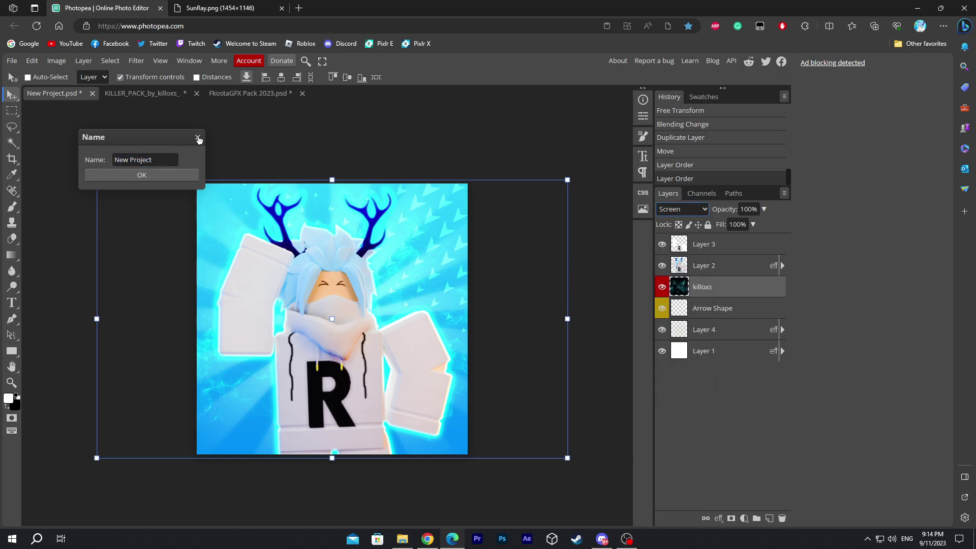
pyautogui.click(197, 137)
pyautogui.click(764, 211)
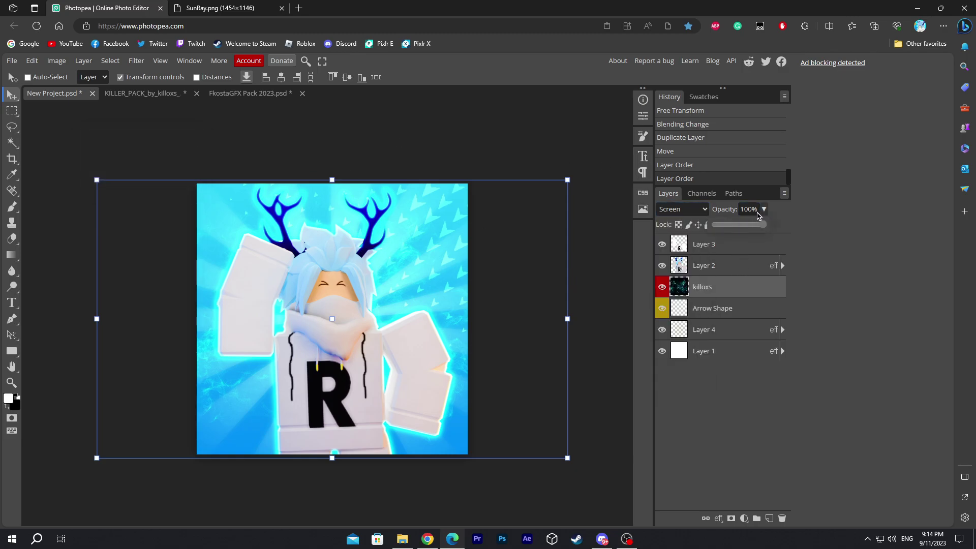
pyautogui.moveTo(757, 225); pyautogui.dragTo(739, 224)
# Step: Show the second-to-last texture layer in KILLER_PACK's STOCK folder and copy it into New Project.psd above the first killoxs layer
pyautogui.scroll(-3, 699, 413)
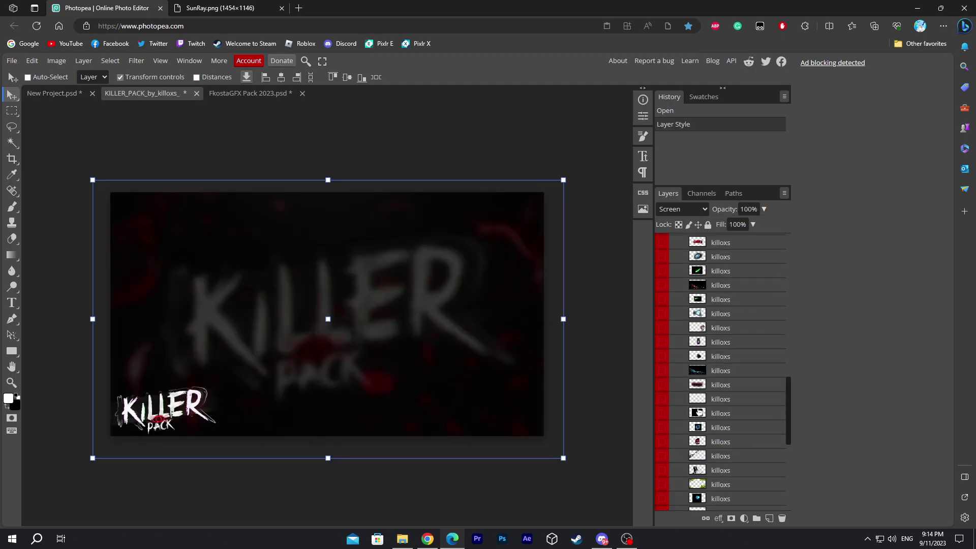
pyautogui.scroll(-4, 682, 397)
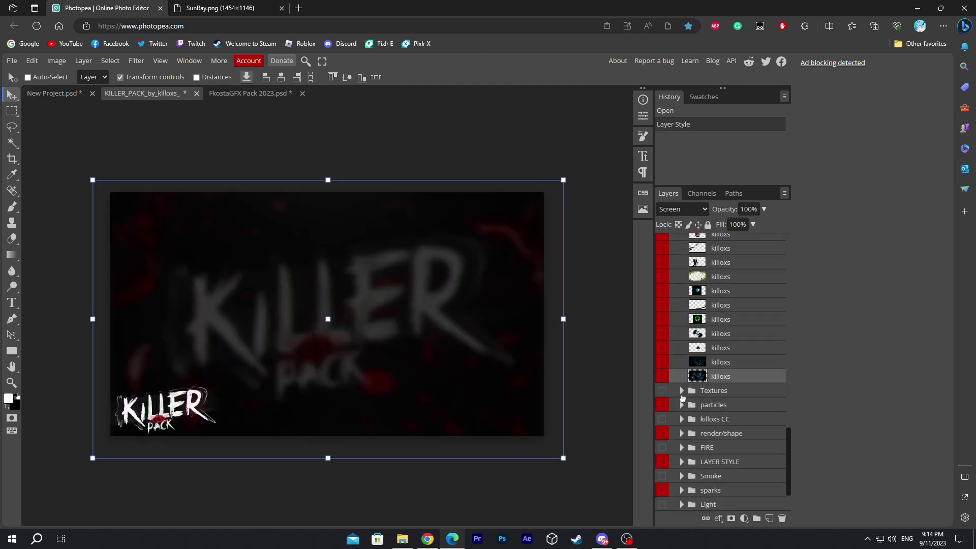
pyautogui.click(662, 363)
pyautogui.click(737, 366)
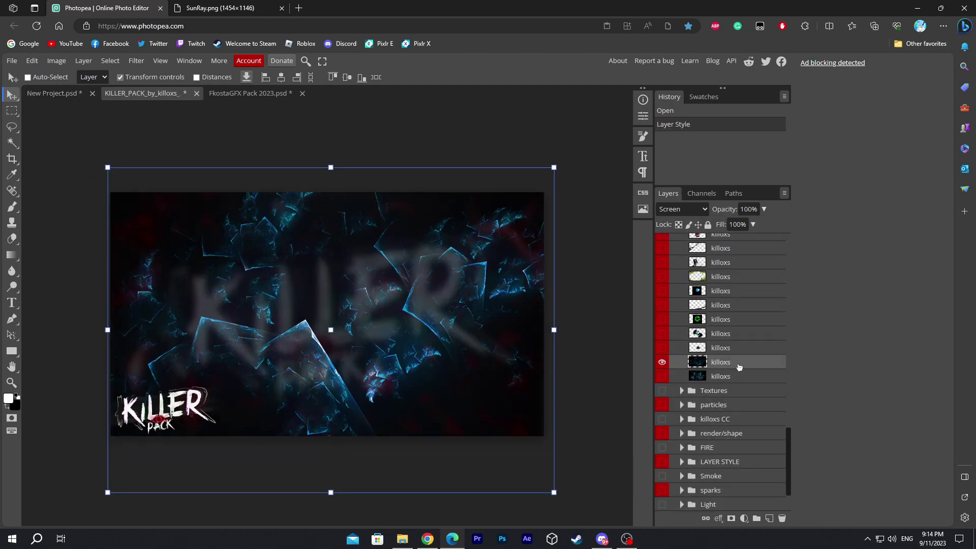
pyautogui.moveTo(739, 367); pyautogui.dragTo(80, 95)
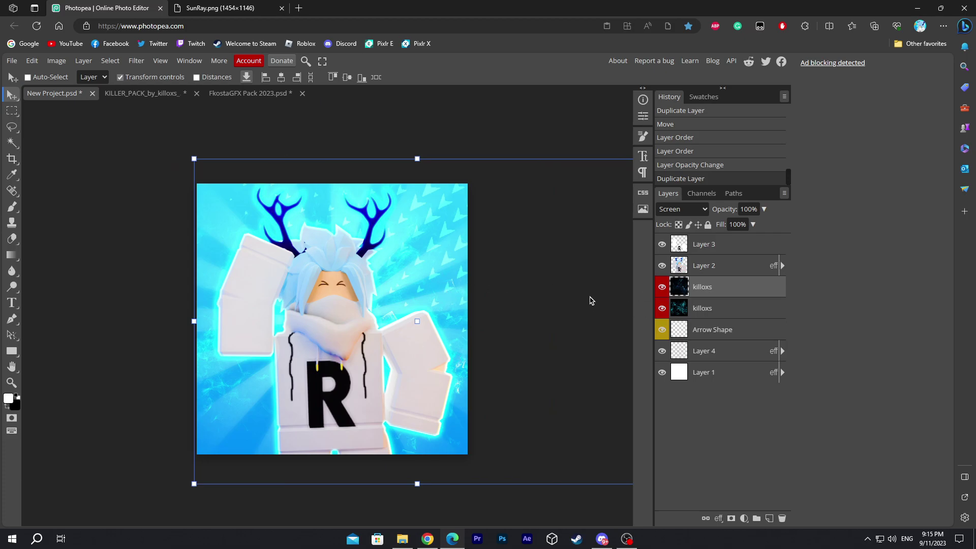
# Step: Hide the lower killoxs texture, then rotate the upper one about 22° and position it over the lower part of the canvas
pyautogui.click(661, 308)
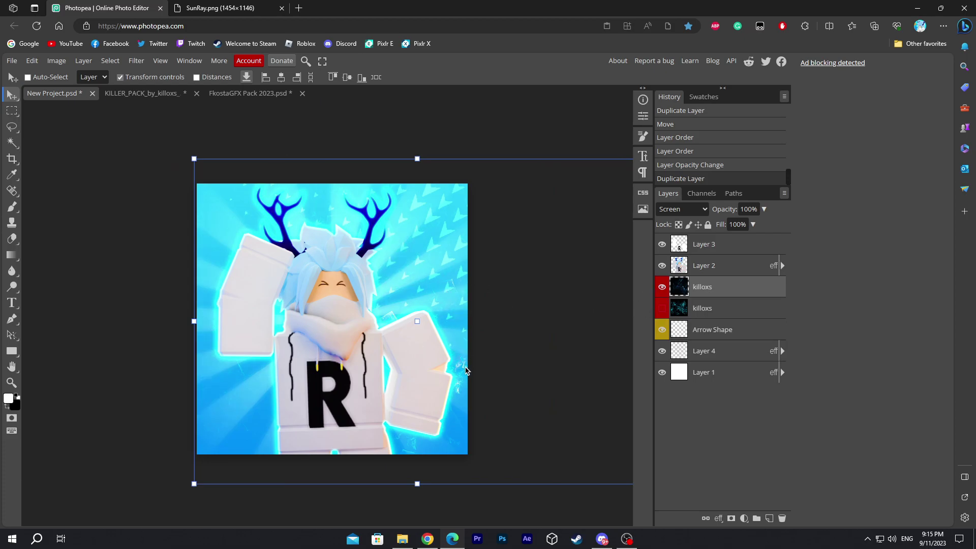
pyautogui.moveTo(466, 371); pyautogui.dragTo(352, 365)
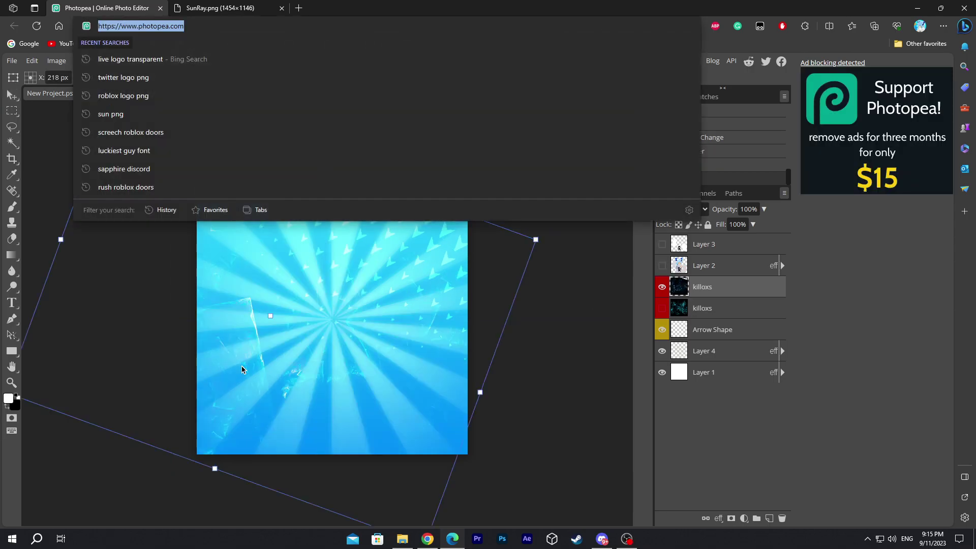
pyautogui.moveTo(242, 368); pyautogui.dragTo(264, 385)
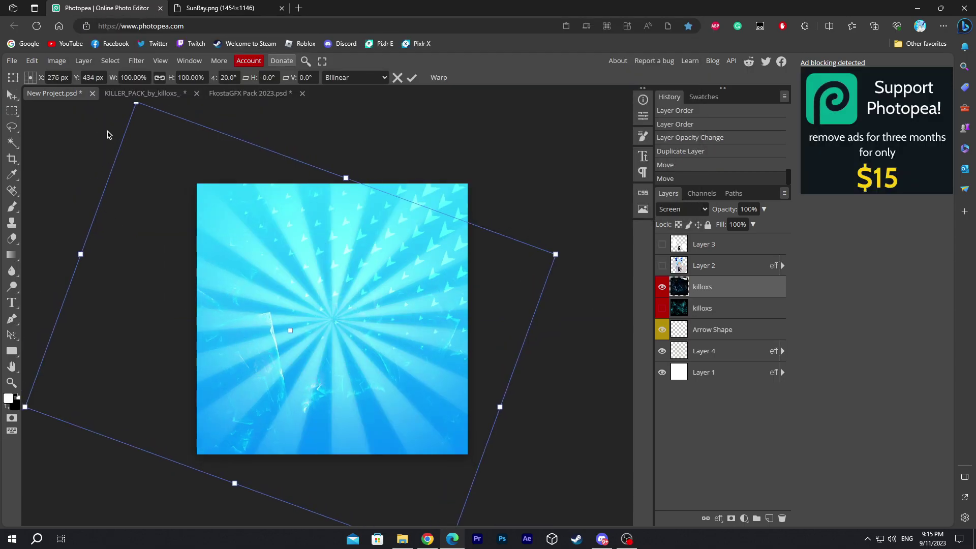
pyautogui.moveTo(112, 133); pyautogui.dragTo(118, 129)
pyautogui.moveTo(270, 367); pyautogui.dragTo(284, 385)
# Step: Keep the upper killoxs layer in Screen mode, lower its opacity to about 94%, and show Layer 2 and Layer 3 again
pyautogui.click(691, 211)
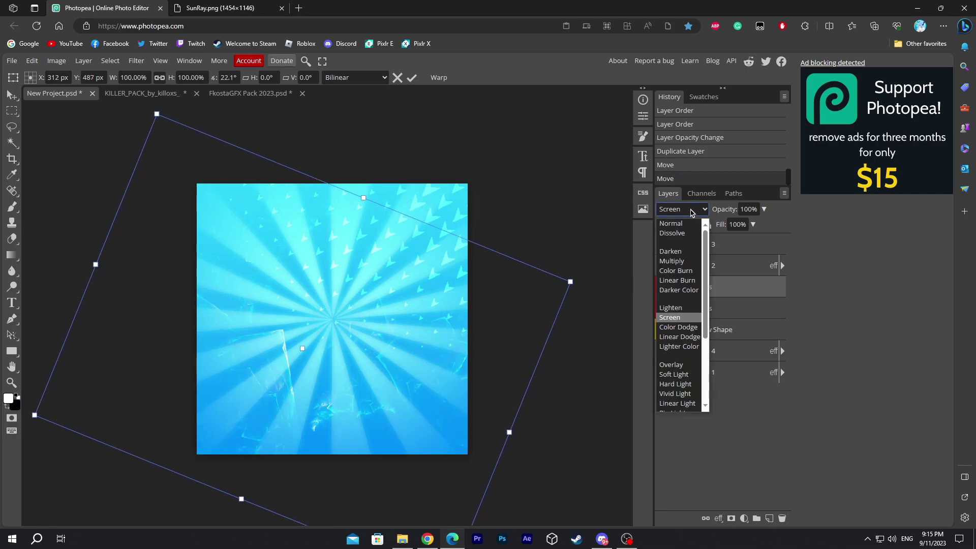
pyautogui.click(706, 210)
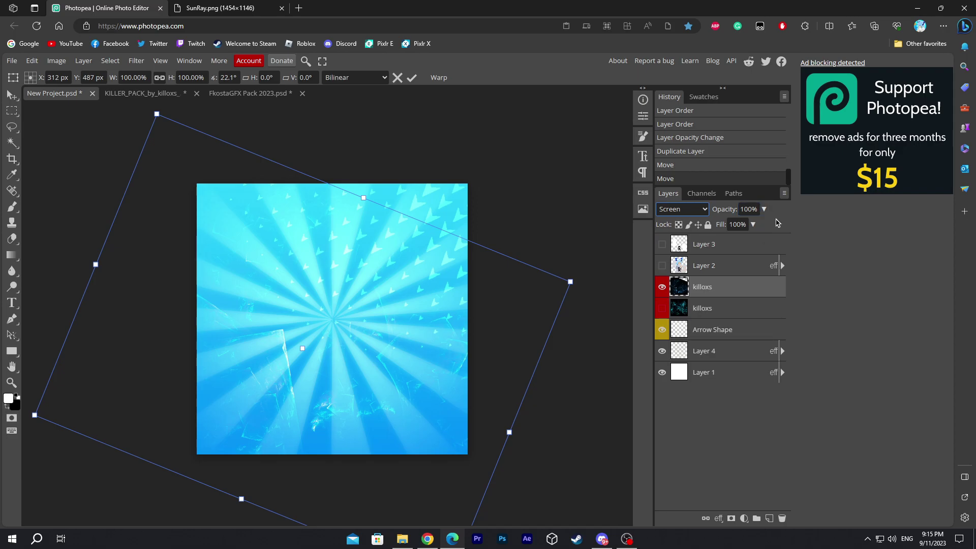
pyautogui.click(763, 208)
pyautogui.moveTo(754, 223)
pyautogui.mouseDown()
pyautogui.moveTo(739, 224)
pyautogui.moveTo(761, 229)
pyautogui.mouseUp()
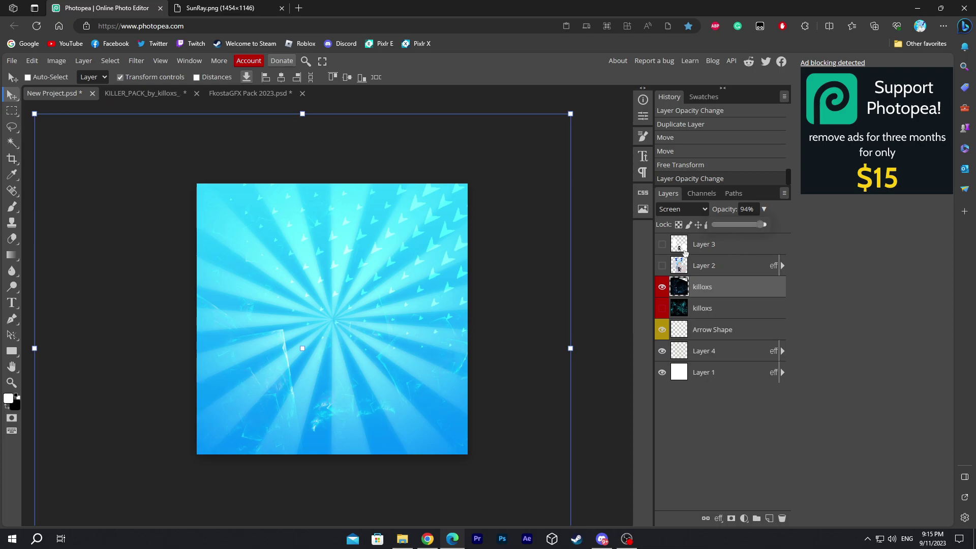
pyautogui.click(662, 266)
pyautogui.click(661, 245)
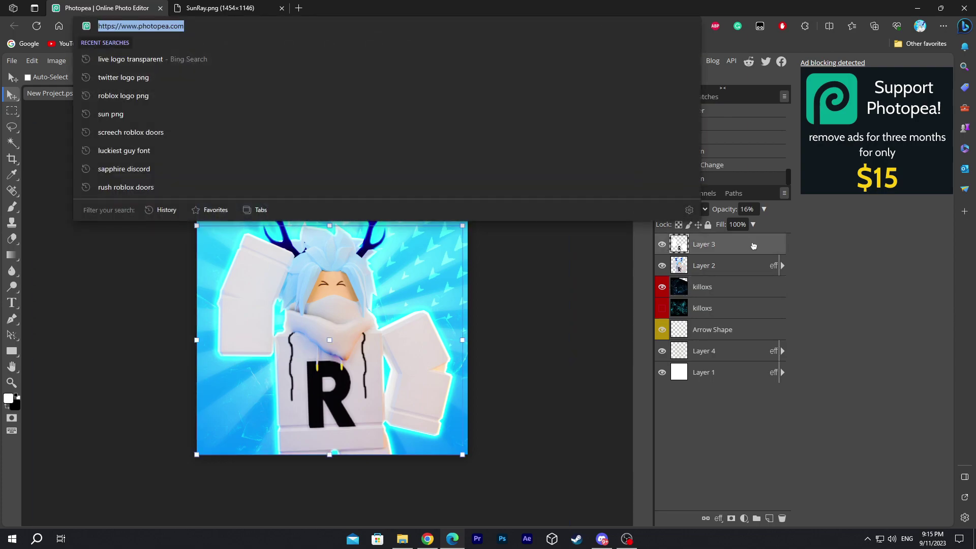
# Step: Clip Layer 3 to the character on Layer 2 with a clipping mask
pyautogui.click(754, 250)
pyautogui.click(659, 263)
pyautogui.click(659, 263)
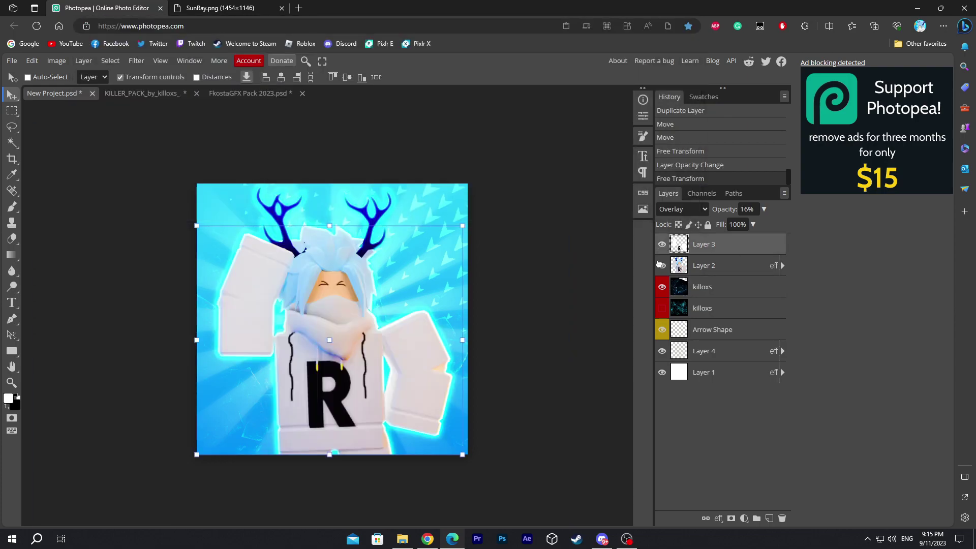
pyautogui.rightClick(727, 243)
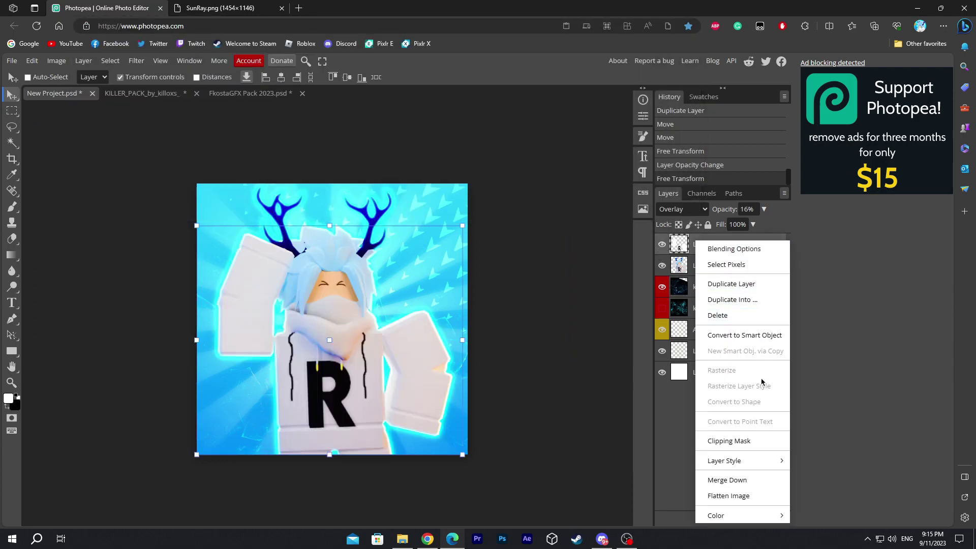
pyautogui.click(745, 440)
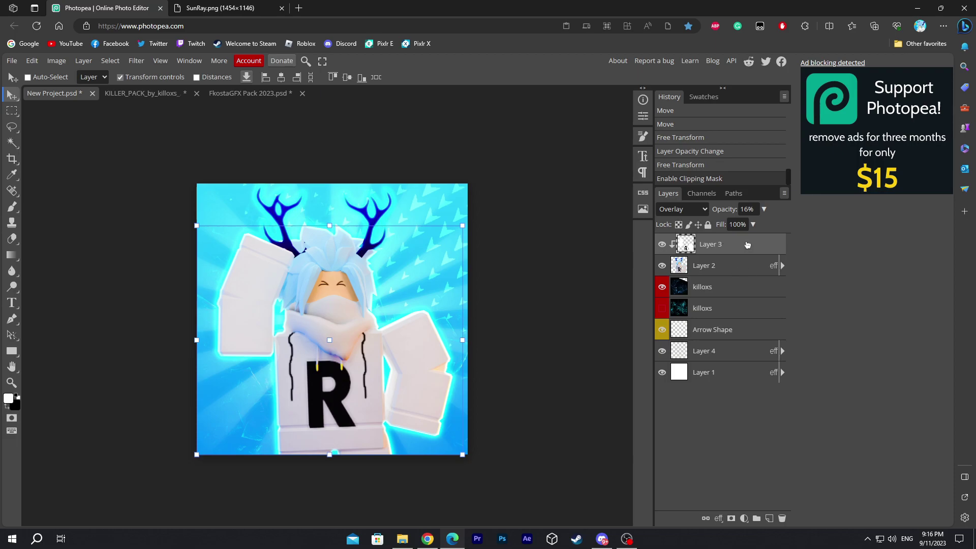
# Step: Free-transform Layer 3 and Layer 2 together: scale to about 103%, rotate about -3.5° and shift the character slightly left
pyautogui.keyDown('ctrl'); pyautogui.click(741, 269); pyautogui.keyUp('ctrl')
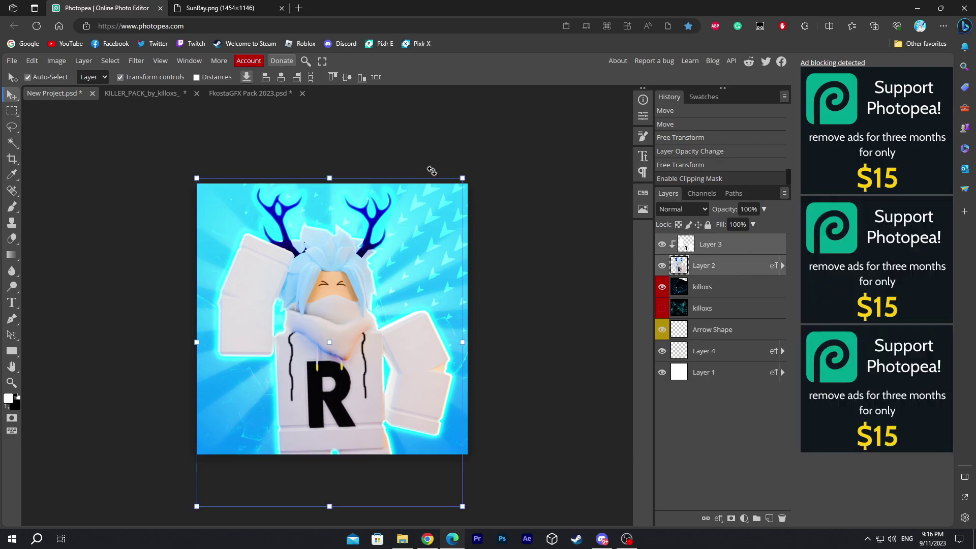
pyautogui.click(743, 247)
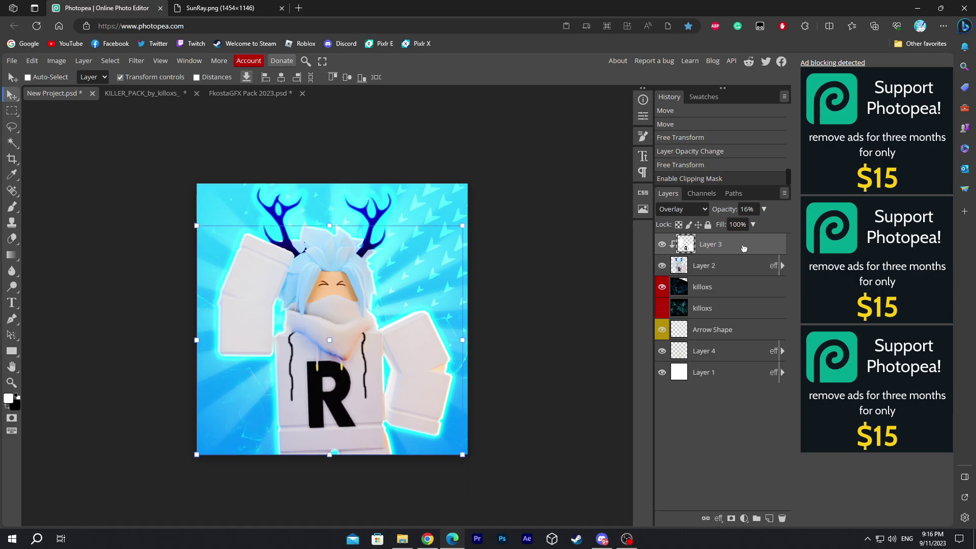
pyautogui.keyDown('ctrl'); pyautogui.click(737, 269); pyautogui.keyUp('ctrl')
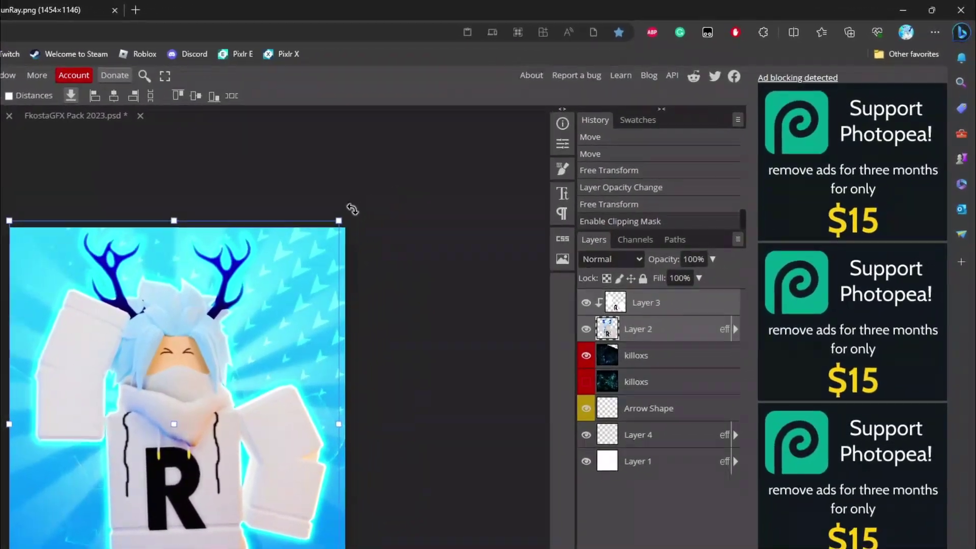
pyautogui.hotkey('ctrl', 't')
pyautogui.moveTo(468, 168); pyautogui.dragTo(456, 166)
pyautogui.moveTo(472, 497)
pyautogui.mouseDown()
pyautogui.moveTo(501, 514)
pyautogui.moveTo(479, 499)
pyautogui.mouseUp()
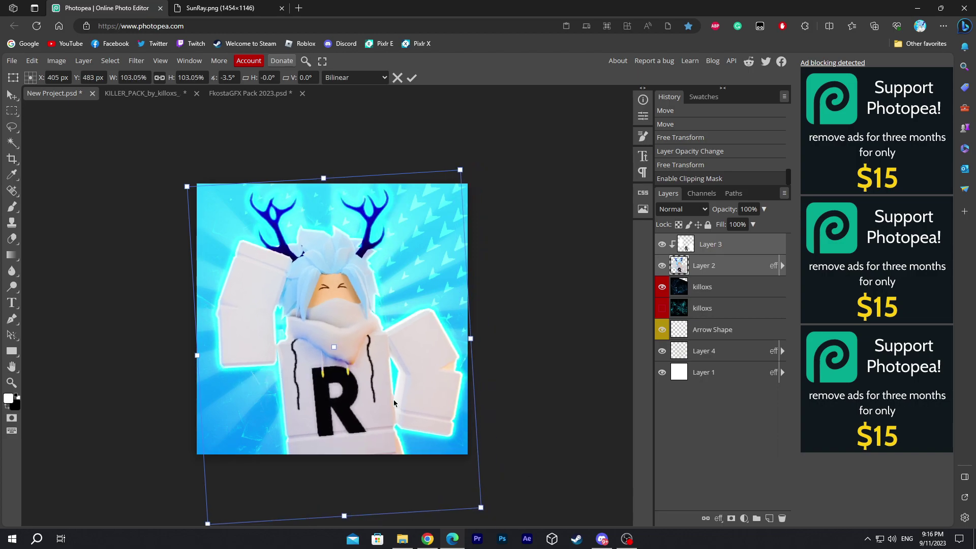
pyautogui.moveTo(403, 396); pyautogui.dragTo(391, 397)
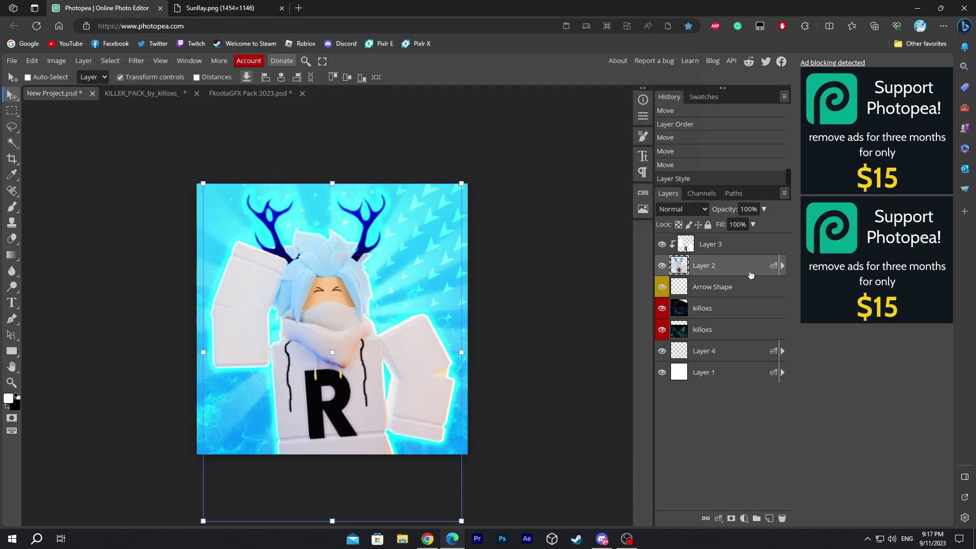
# Step: Try an Inner Bevel of up to about 17 px on Layer 2 and switch Bevel and Emboss off again
pyautogui.doubleClick(750, 271)
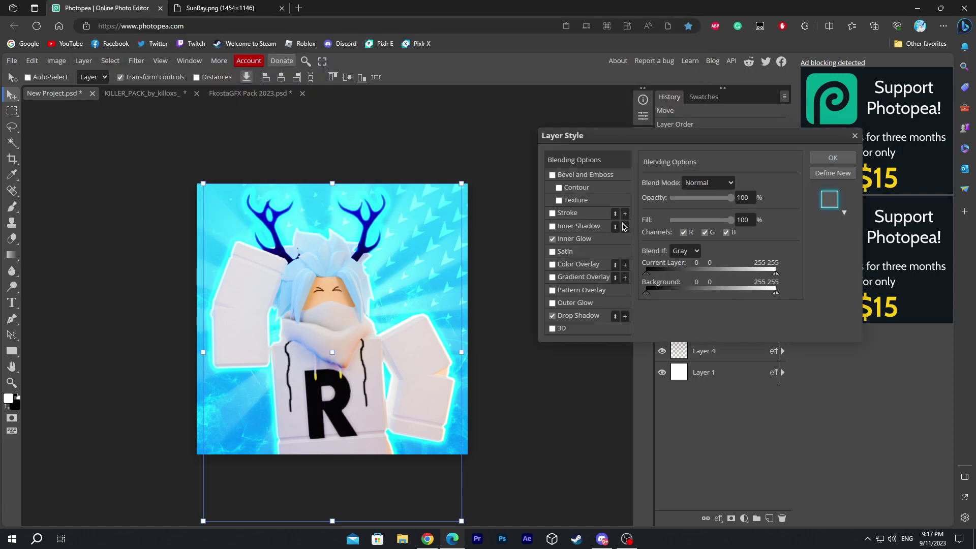
pyautogui.click(553, 175)
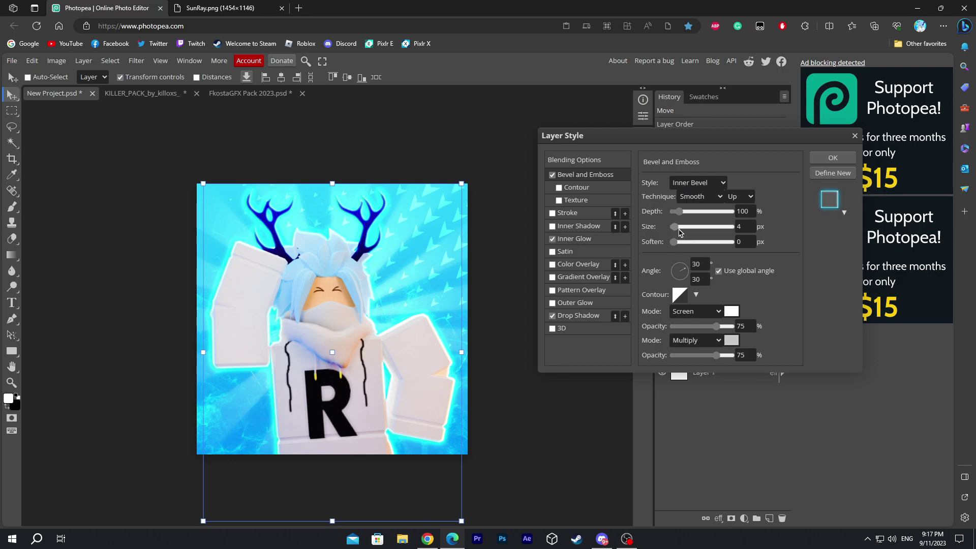
pyautogui.moveTo(682, 232)
pyautogui.mouseDown()
pyautogui.moveTo(696, 232)
pyautogui.moveTo(678, 231)
pyautogui.mouseUp()
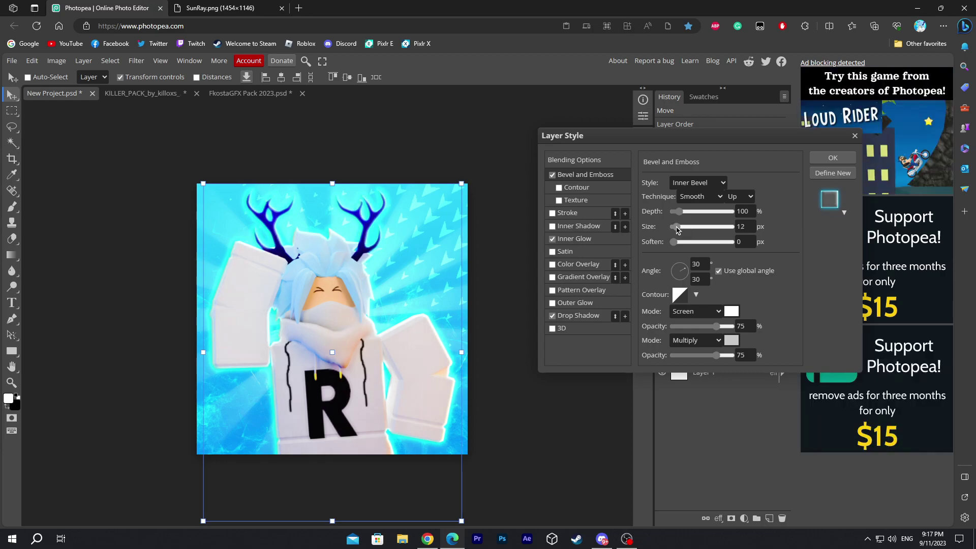
pyautogui.moveTo(676, 230); pyautogui.dragTo(676, 231)
pyautogui.moveTo(677, 228); pyautogui.dragTo(674, 229)
pyautogui.click(552, 175)
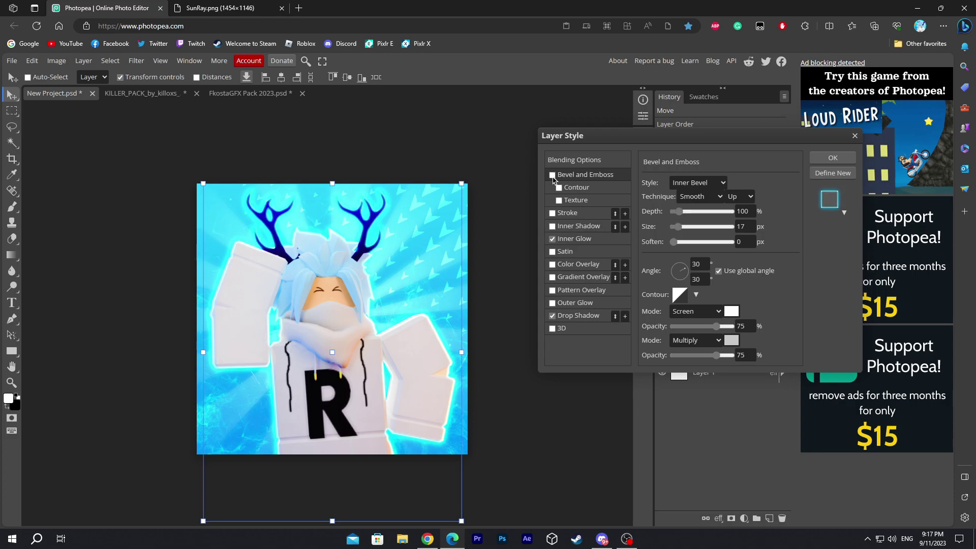
pyautogui.hotkey('ctrl', 'l')
pyautogui.click(832, 158)
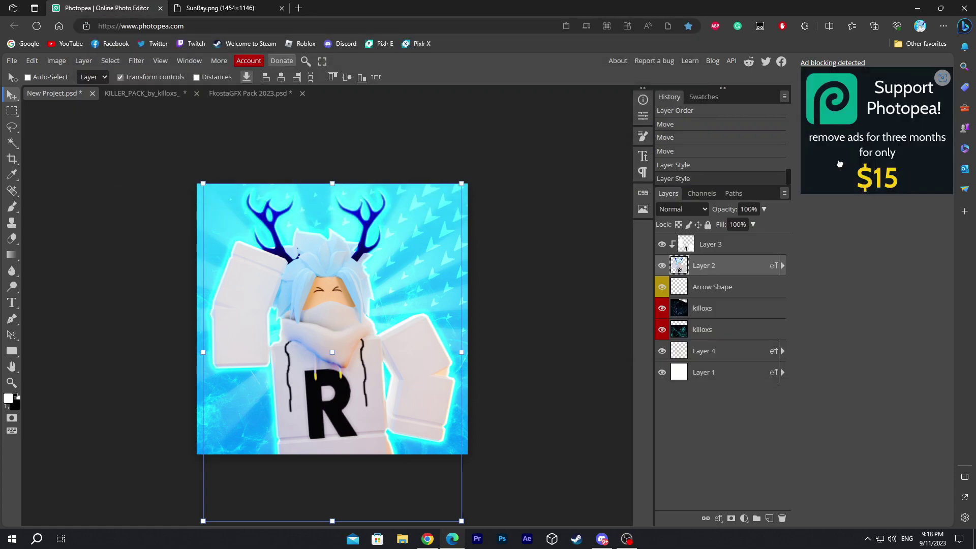
pyautogui.click(753, 423)
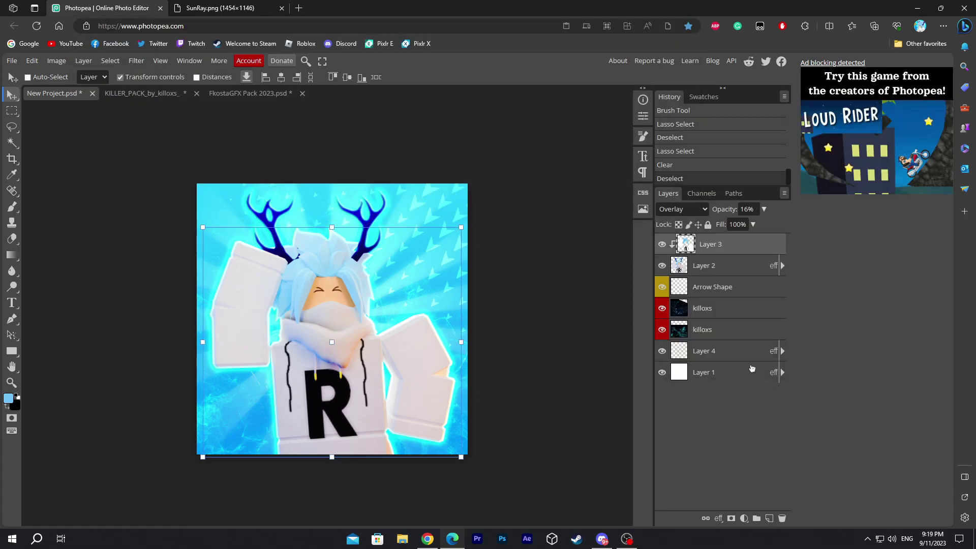
pyautogui.click(749, 327)
pyautogui.click(749, 287)
pyautogui.click(750, 251)
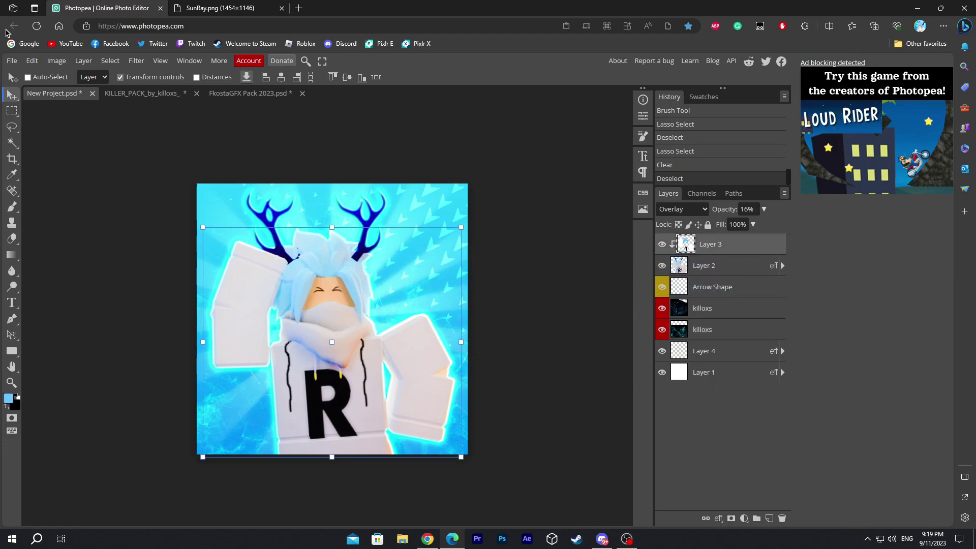
# Step: Export the image as an 800 × 800 px PNG named Tutorial Pfp at 100% quality
pyautogui.click(11, 61)
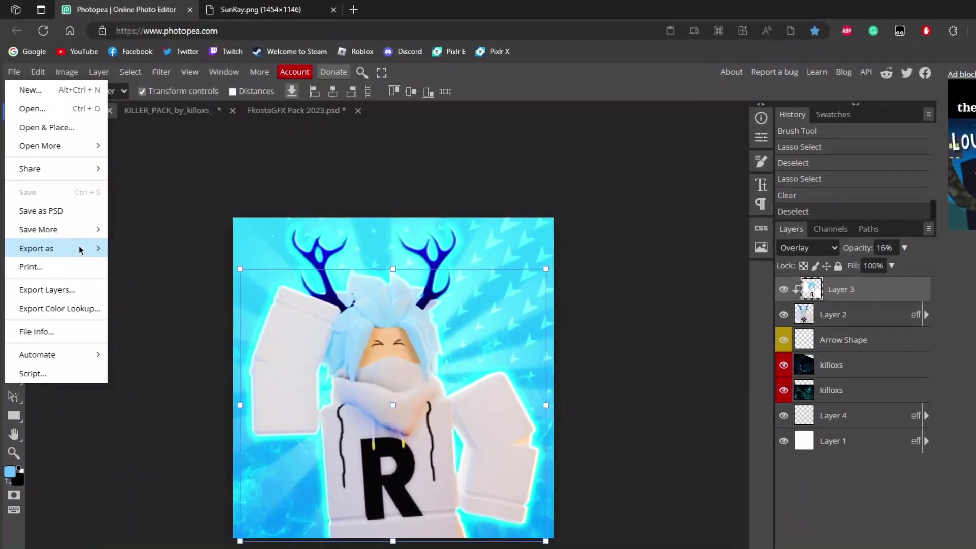
pyautogui.moveTo(74, 234)
pyautogui.click(134, 253)
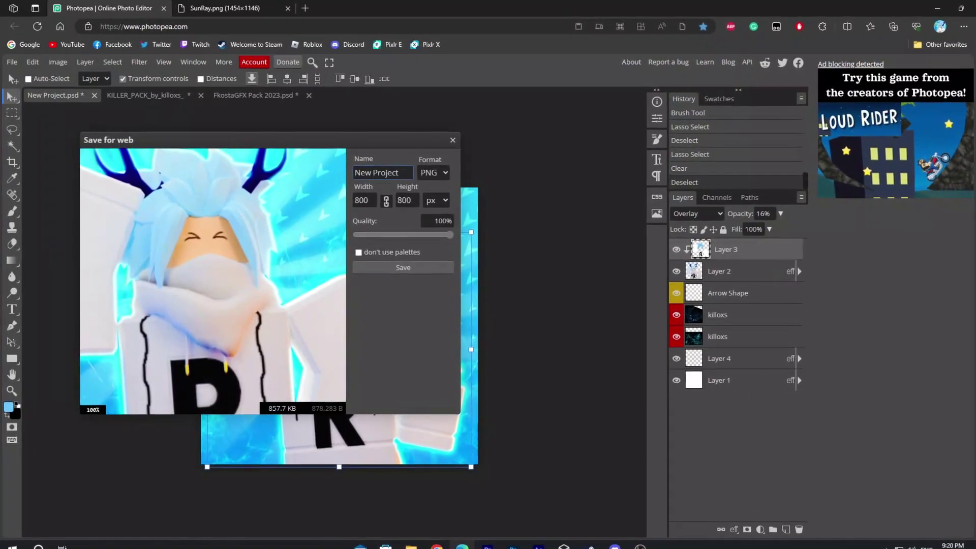
pyautogui.click(379, 169)
pyautogui.moveTo(413, 173); pyautogui.dragTo(355, 173)
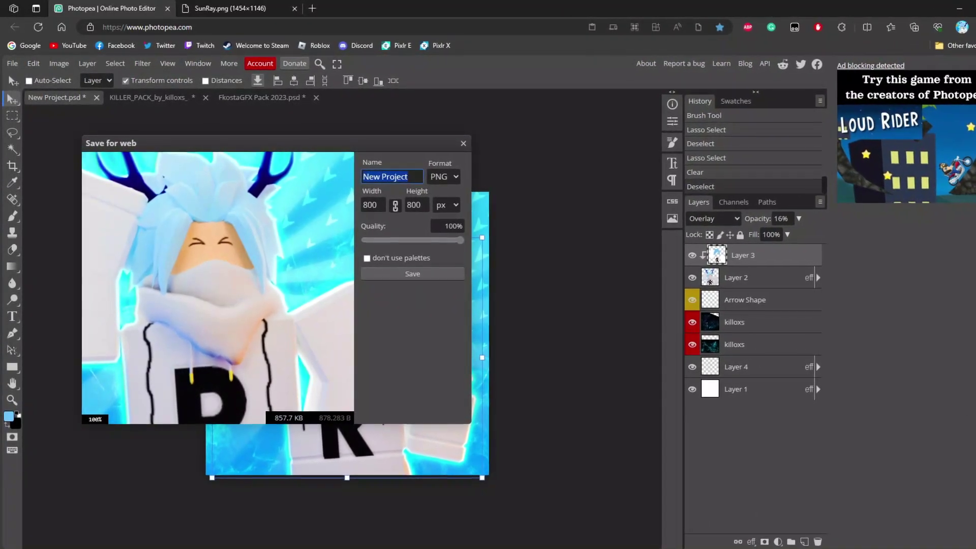
pyautogui.hotkey('ctrl', 'l')
pyautogui.click(420, 309)
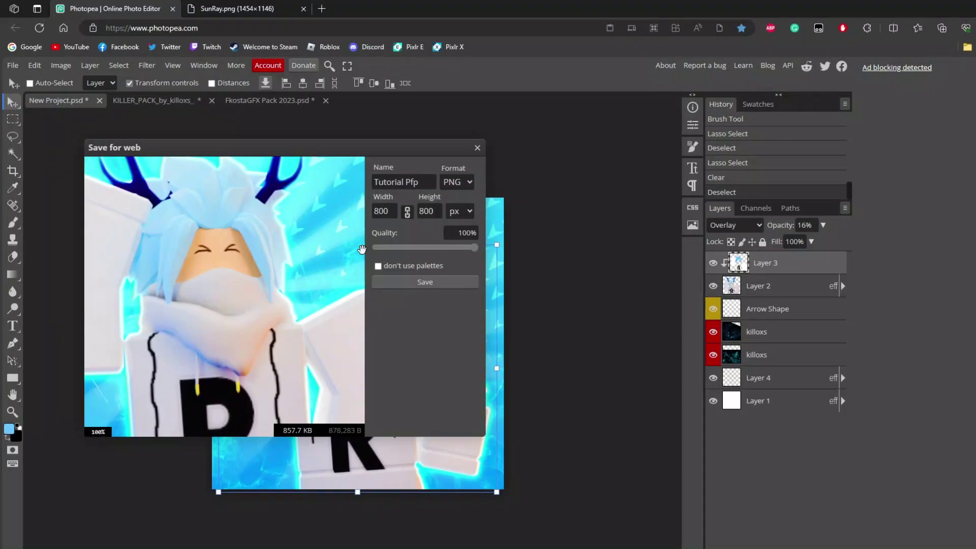
pyautogui.moveTo(475, 248); pyautogui.dragTo(499, 249)
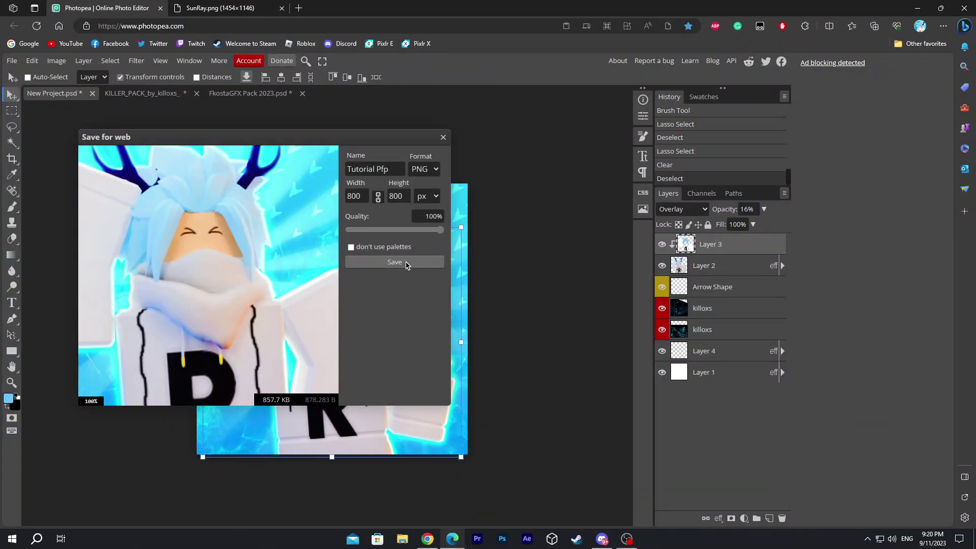
pyautogui.click(405, 263)
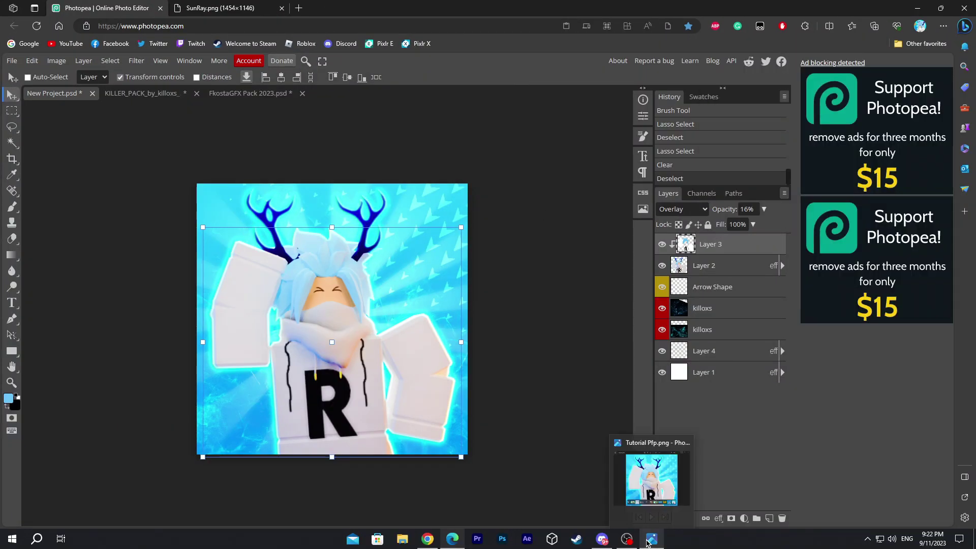
# Step: Switch to the Photos window and view the exported Tutorial Pfp.png
pyautogui.click(648, 542)
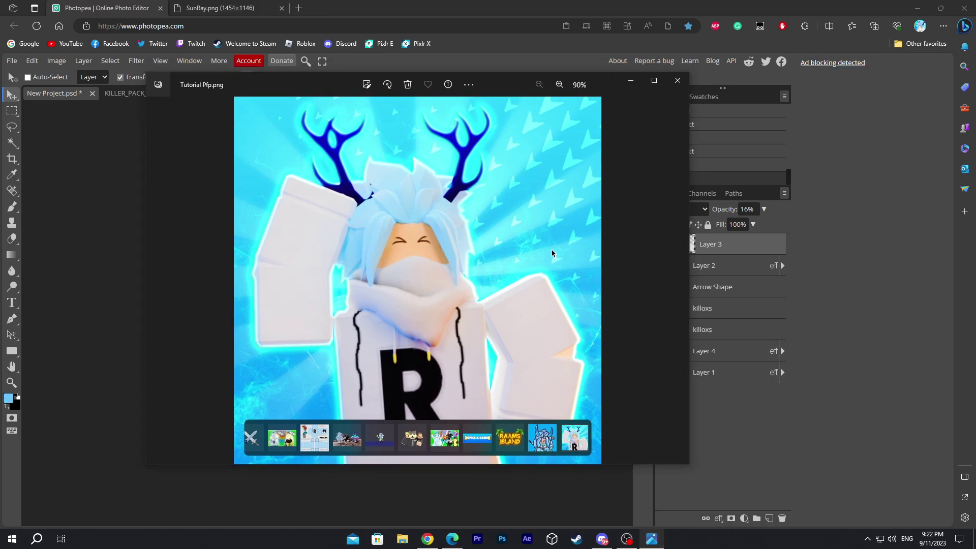
pyautogui.moveTo(519, 82); pyautogui.dragTo(503, 93)
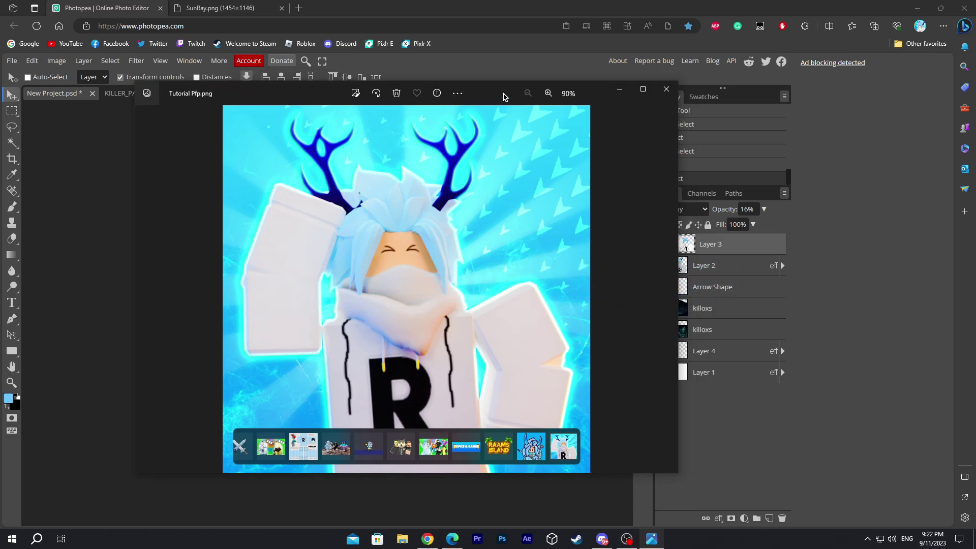